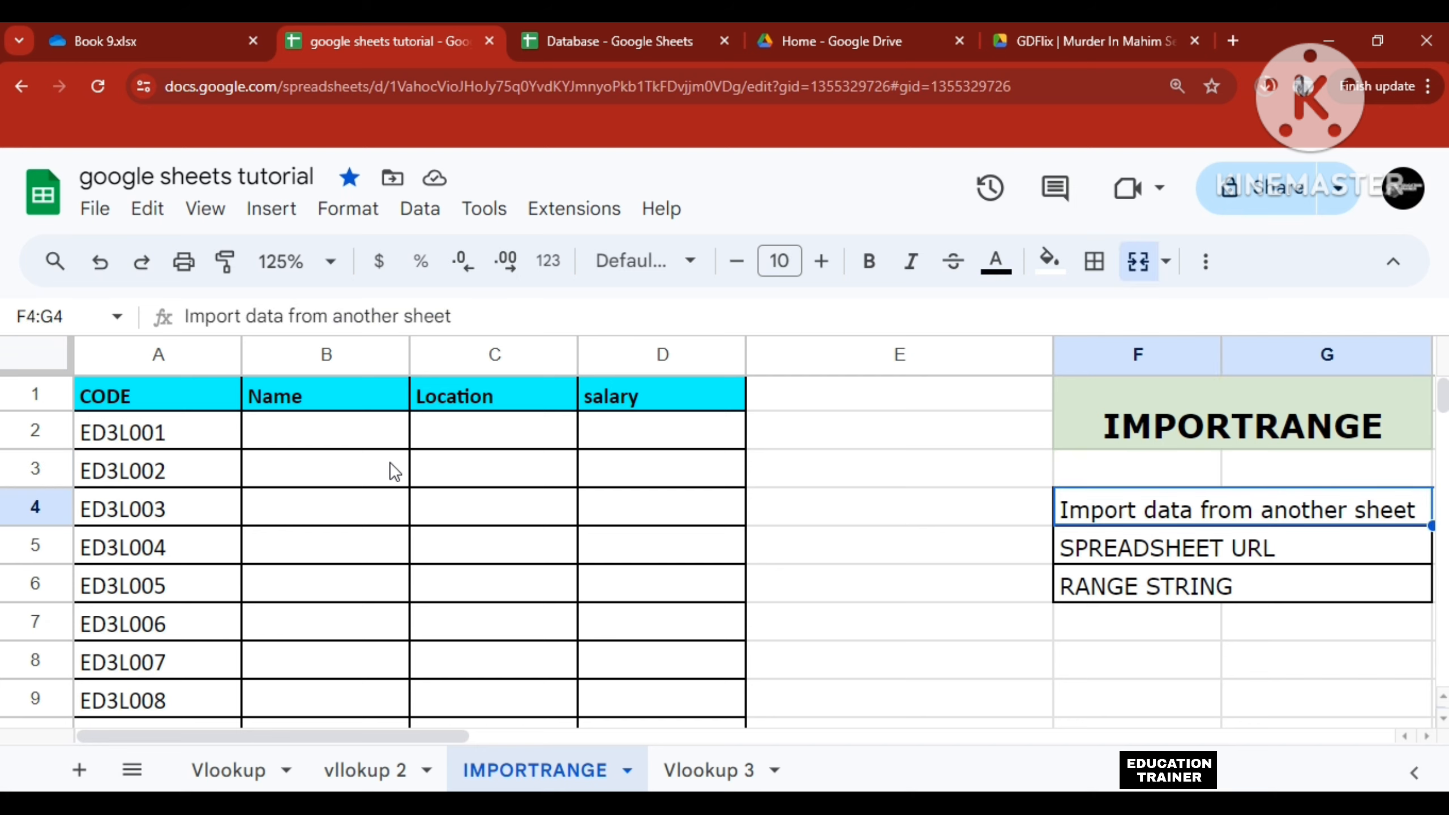
- Compare the empty employee tables on the IMPORTRANGE and Vlookup 3 sheets with the source data in the Database spreadsheet
key(Left)
key(Left)
key(Left)
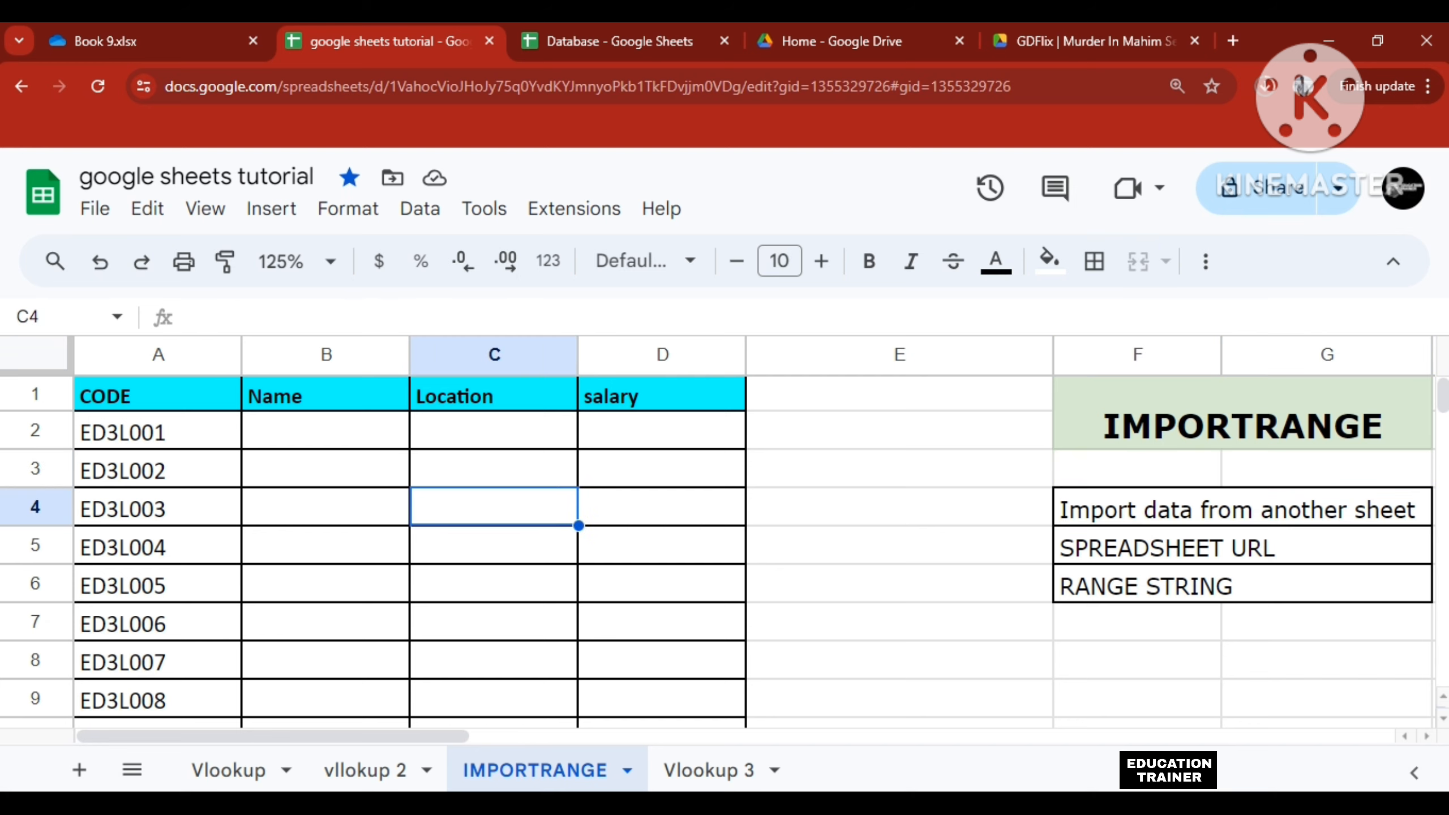
click(705, 768)
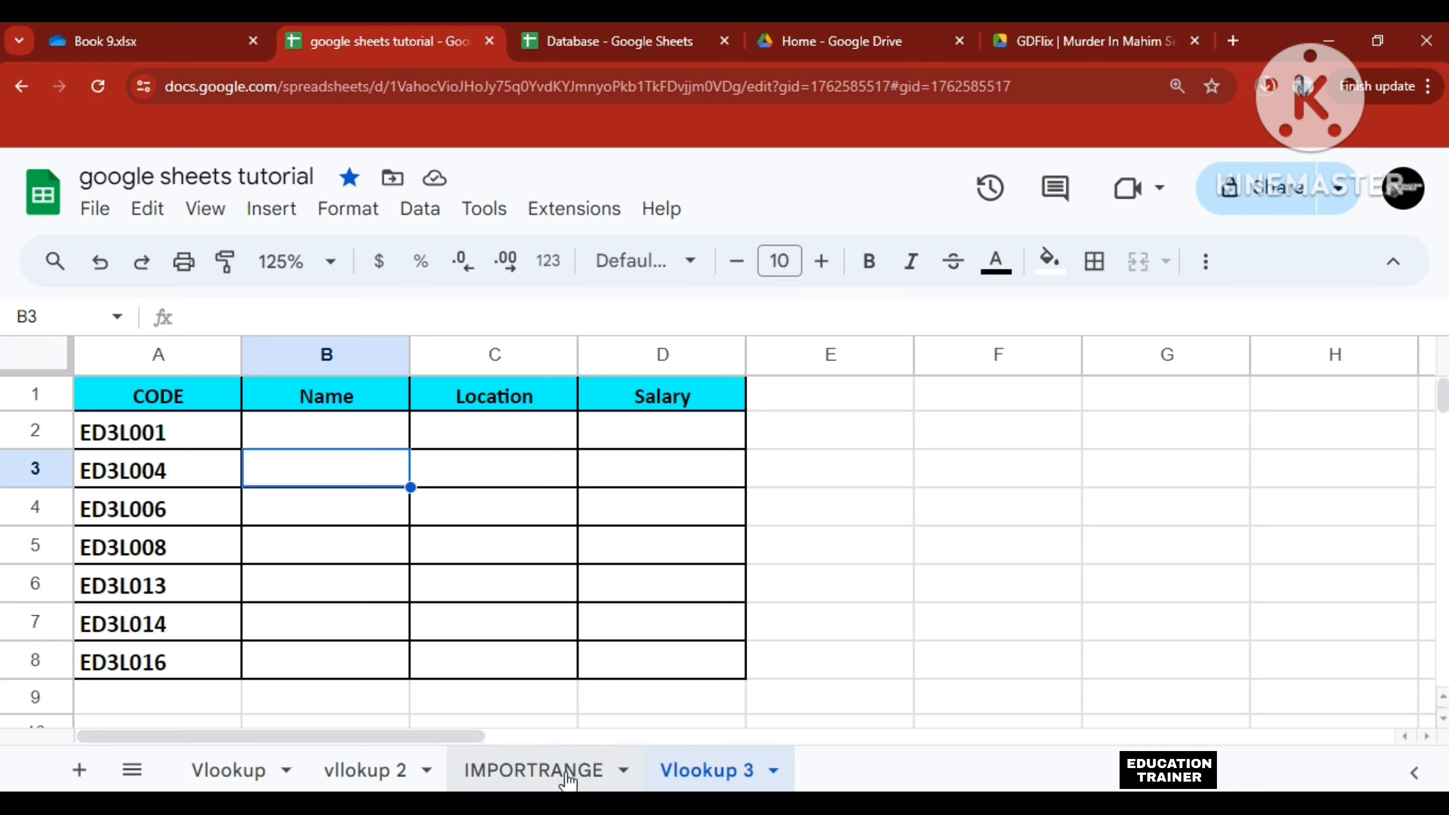
click(566, 769)
click(533, 551)
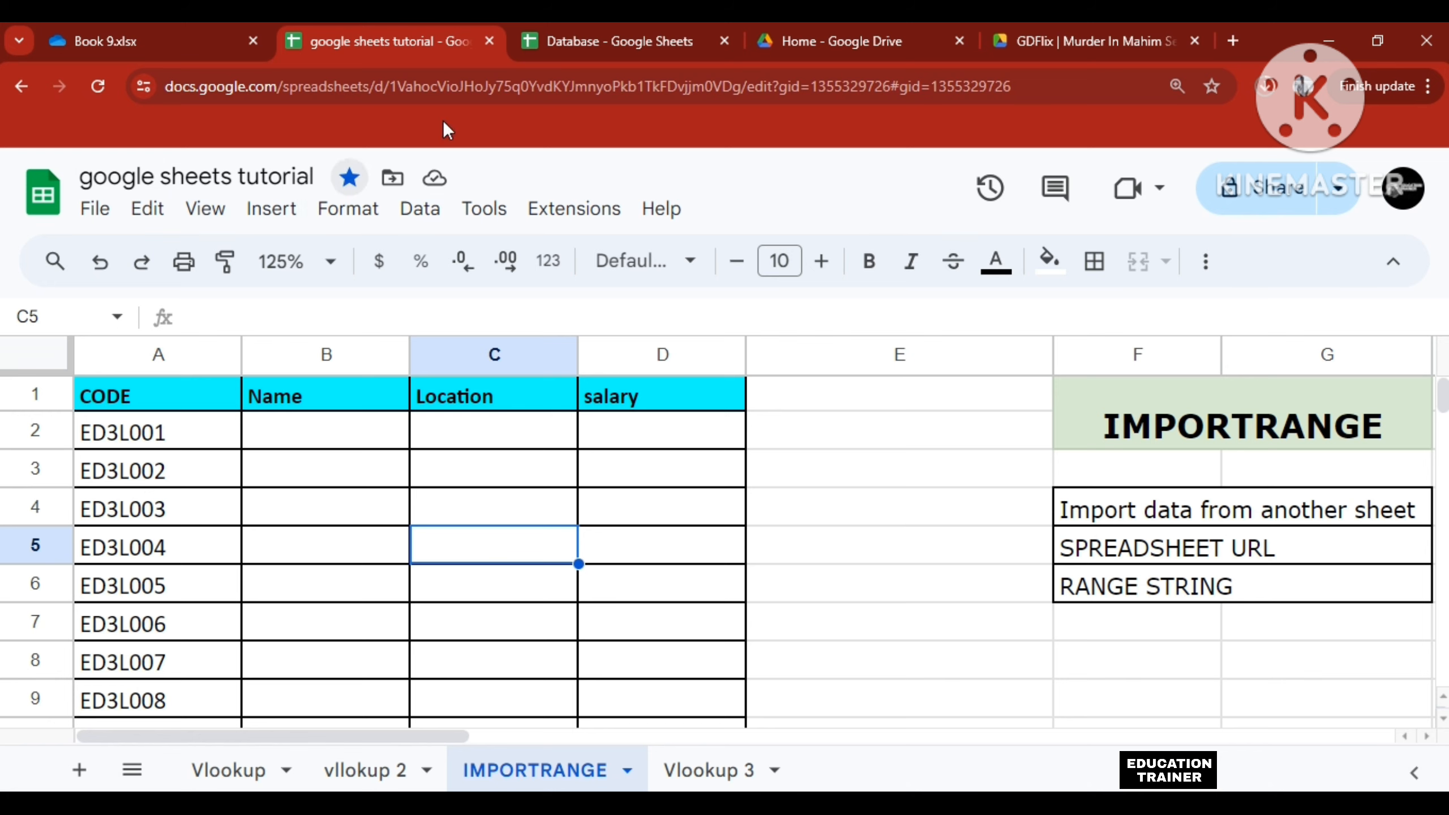
click(589, 41)
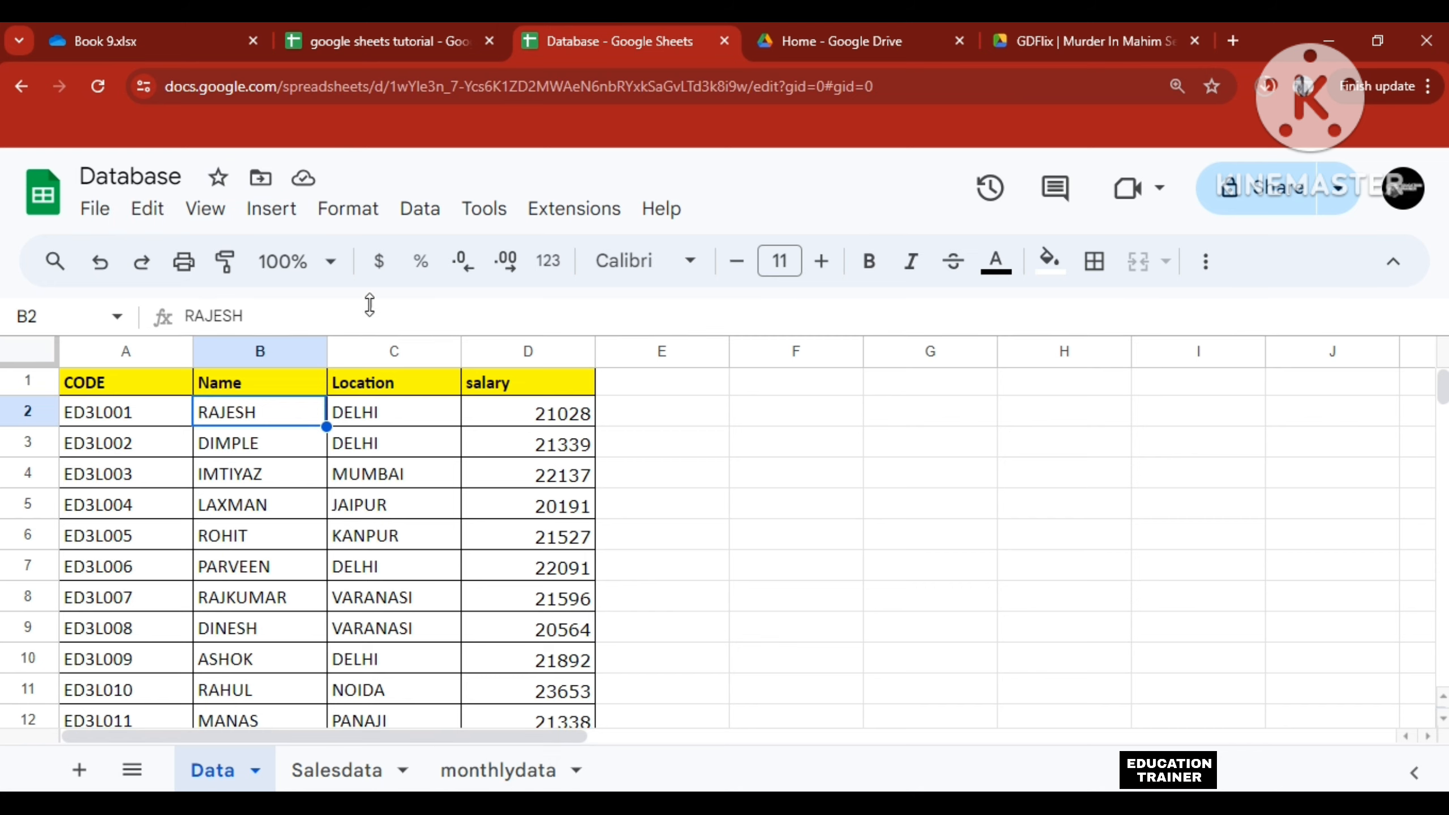
click(388, 52)
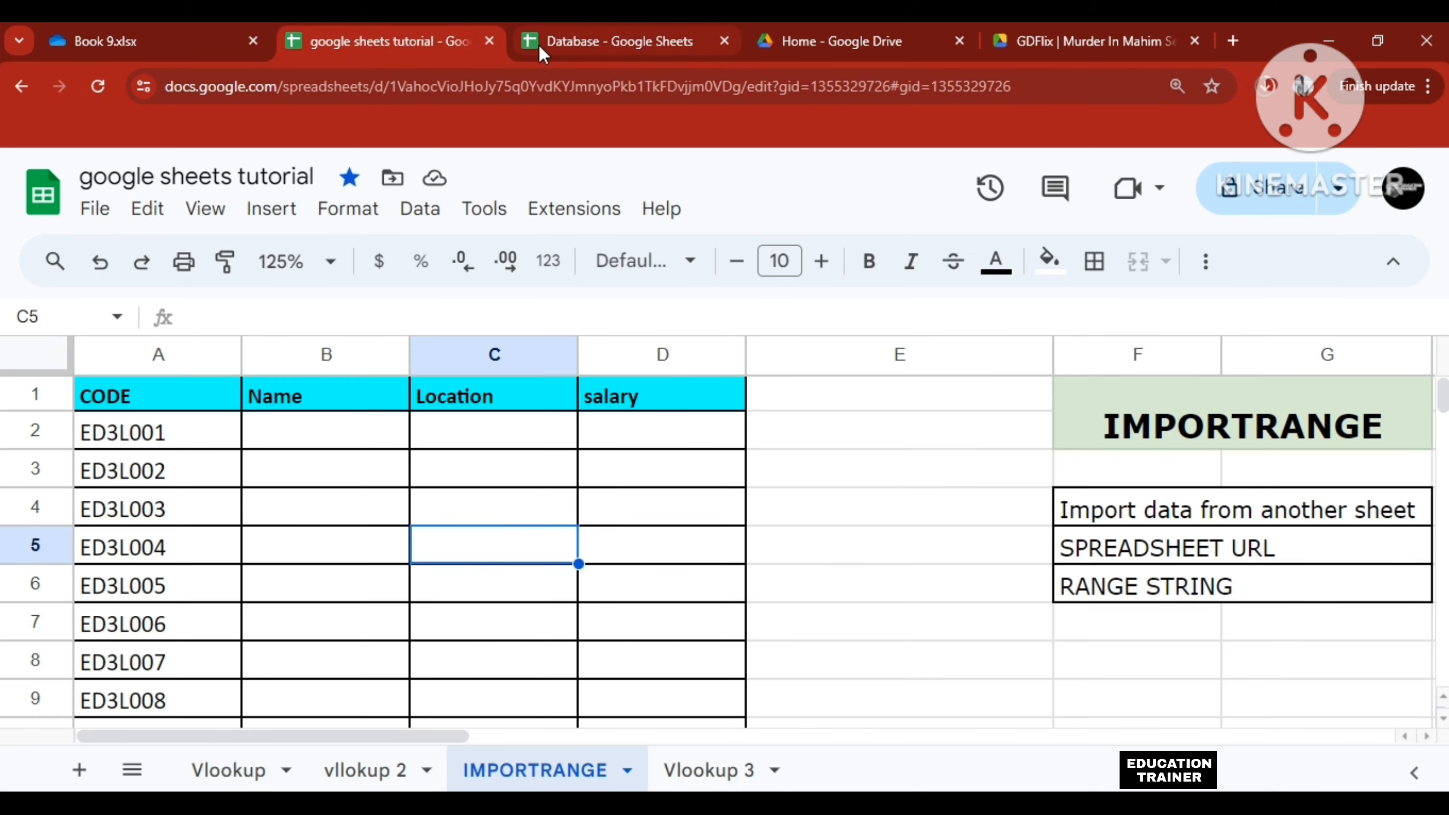
click(539, 45)
click(362, 45)
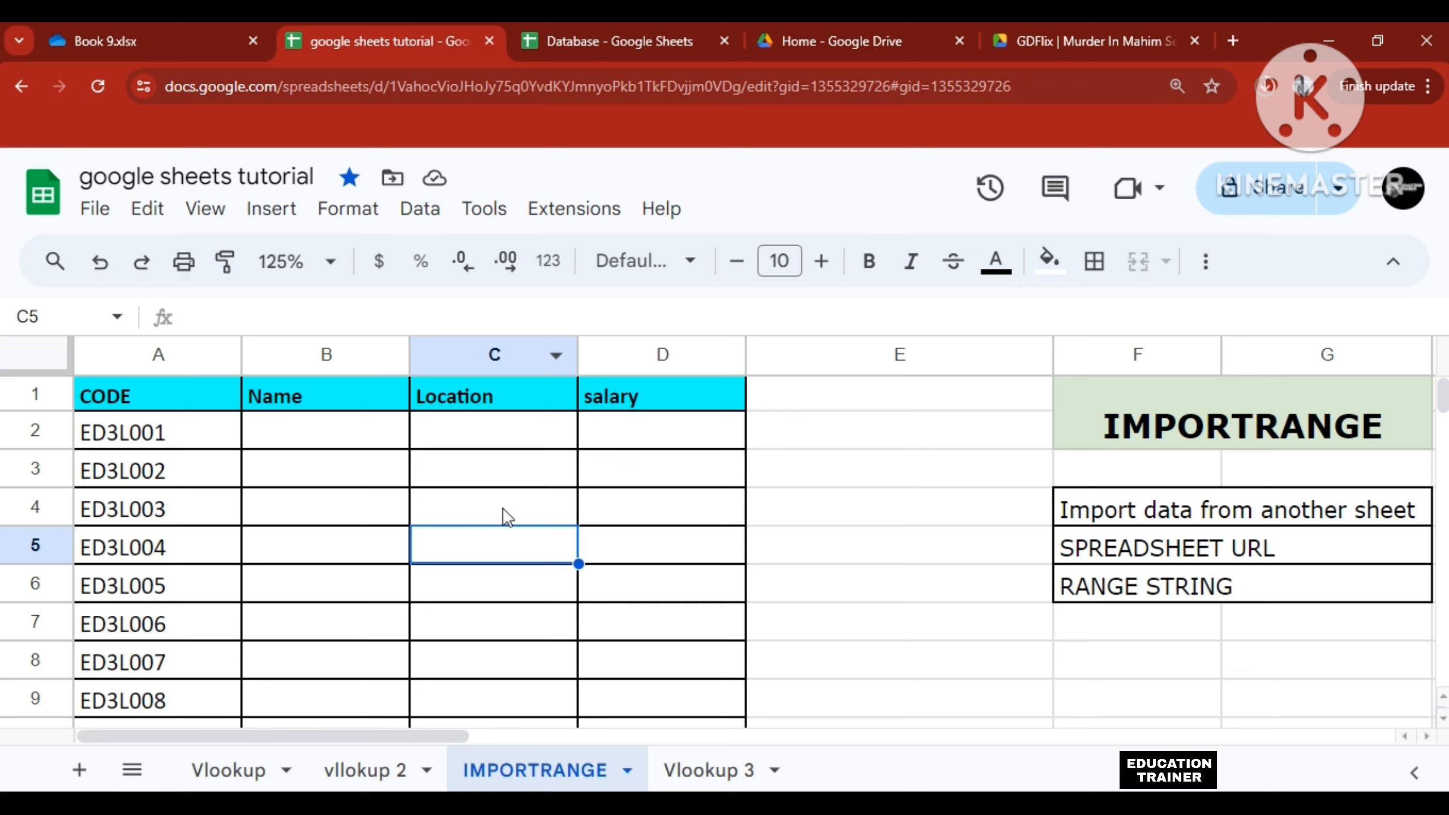
click(496, 460)
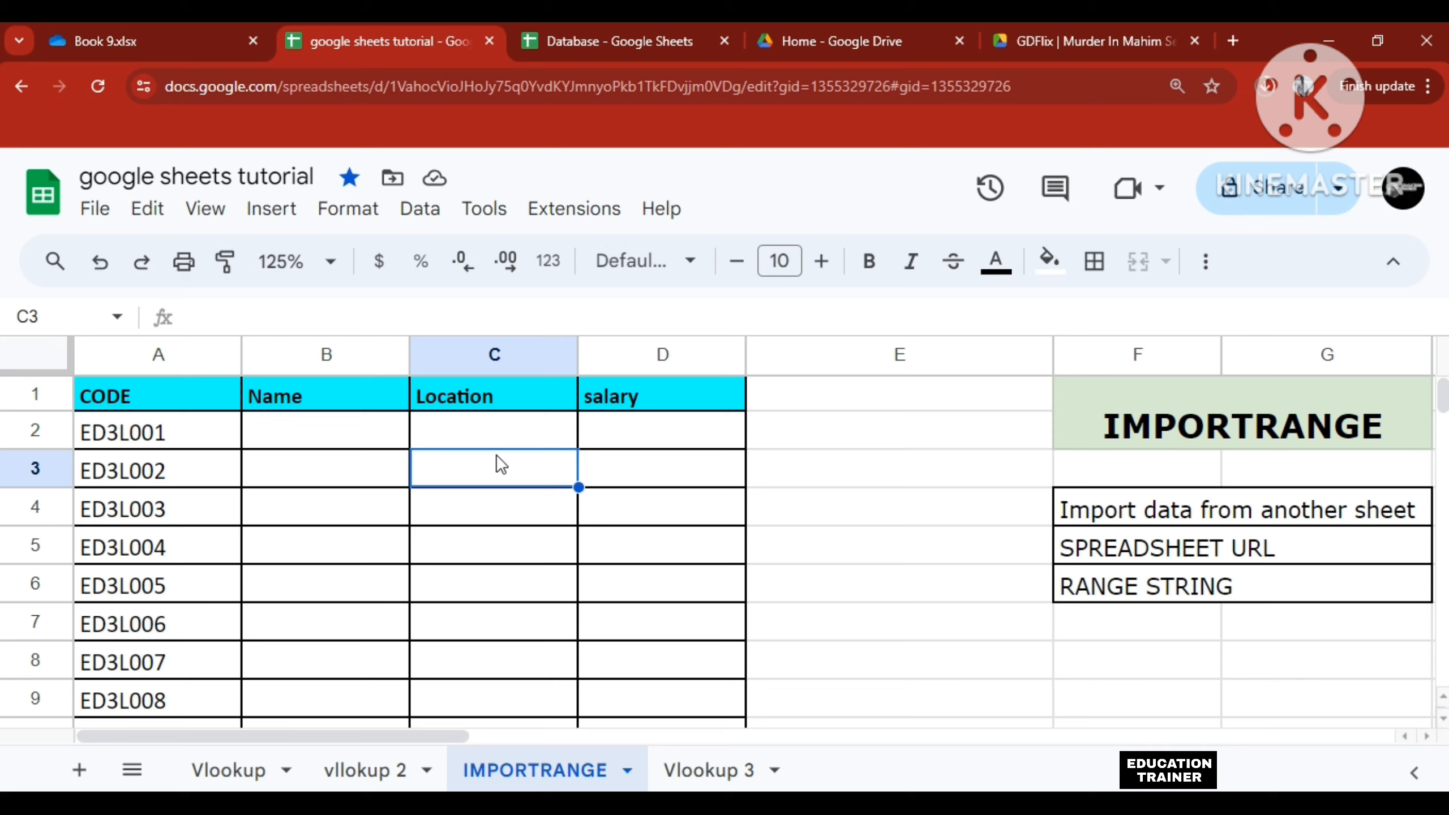
text(=)
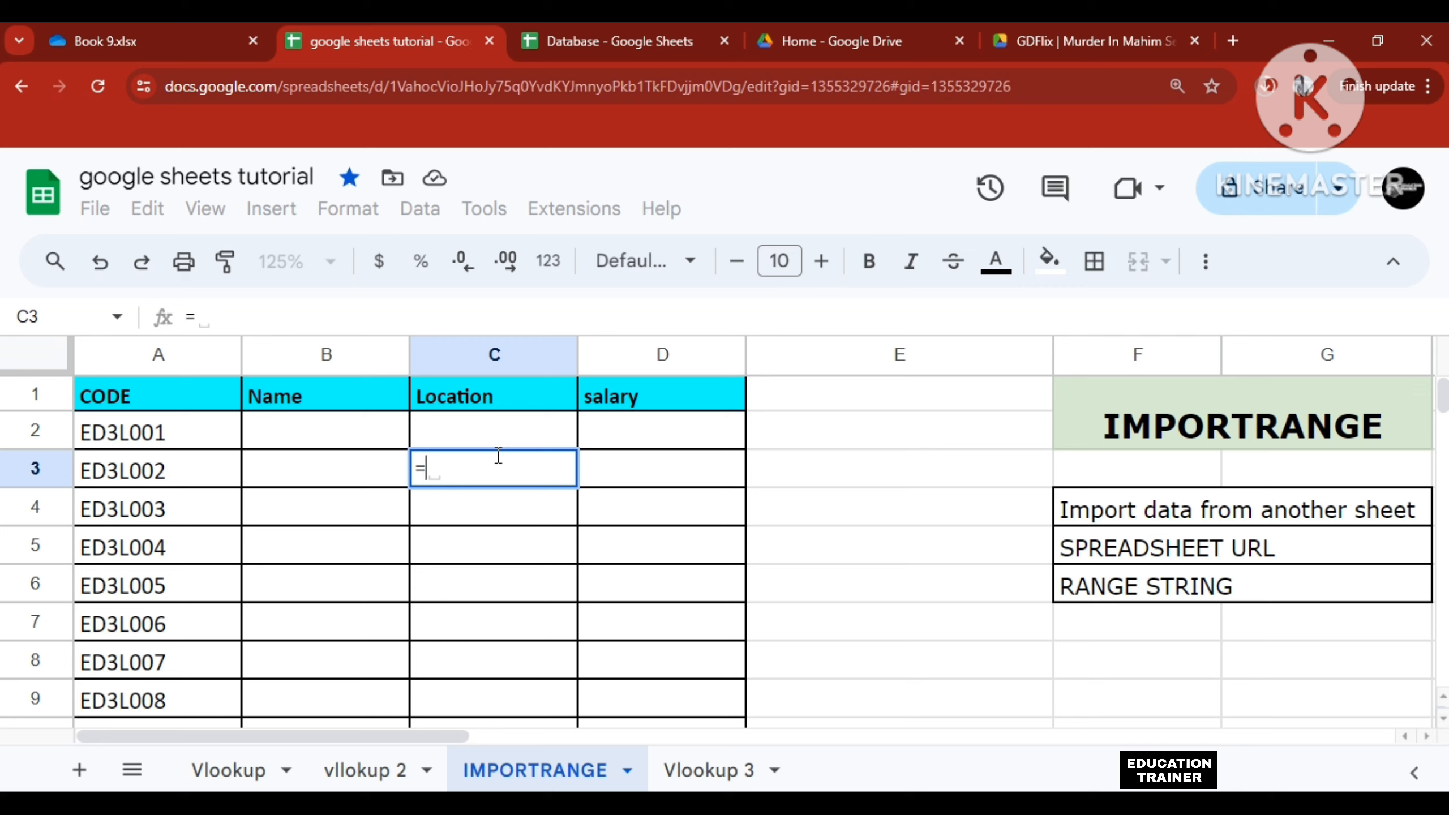
key(BackSpace)
key(Return)
- Enter a formula in cell D3 of the IMPORTRANGE sheet that references cell E3
key(Up)
key(Right)
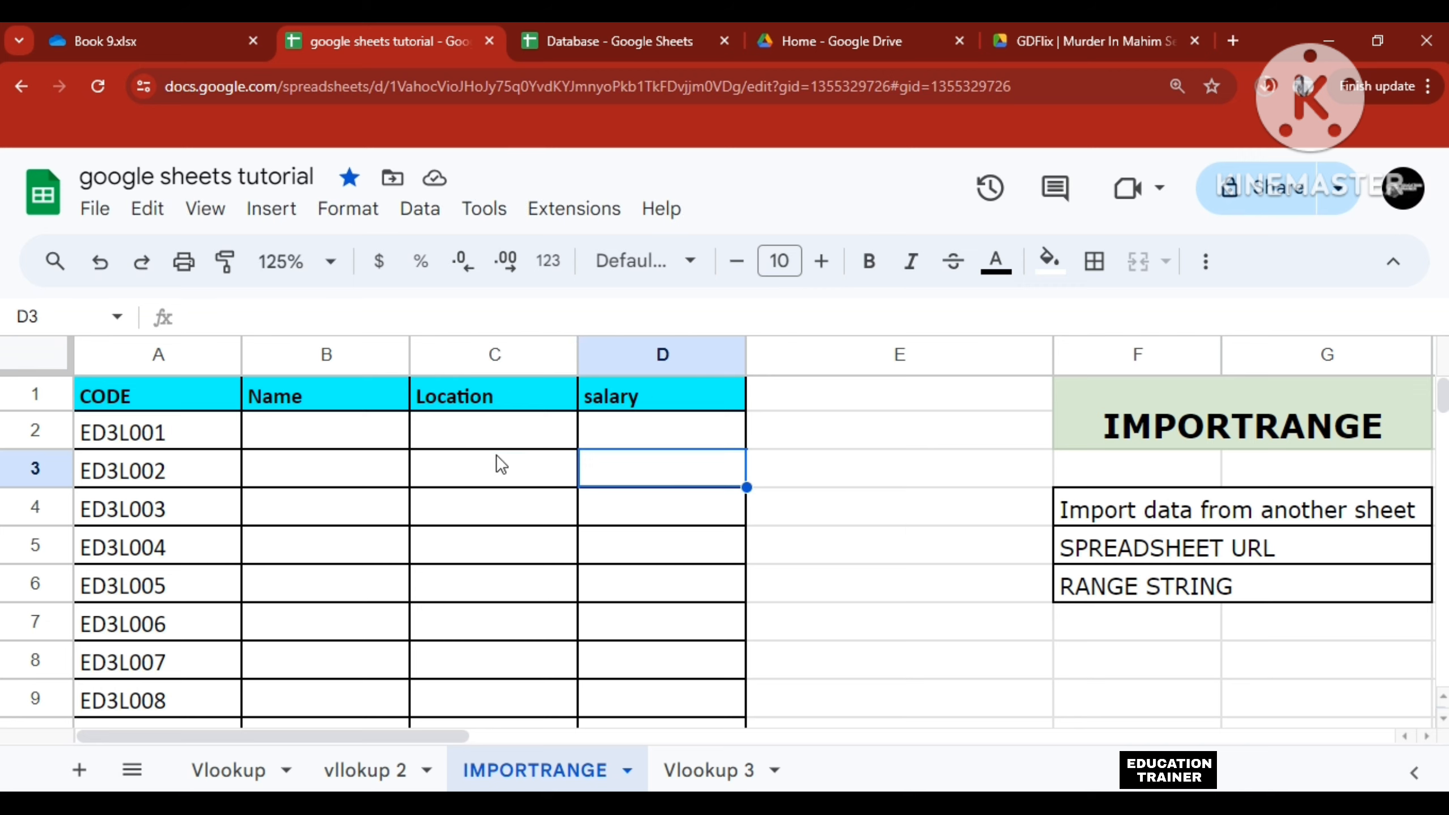
text(=)
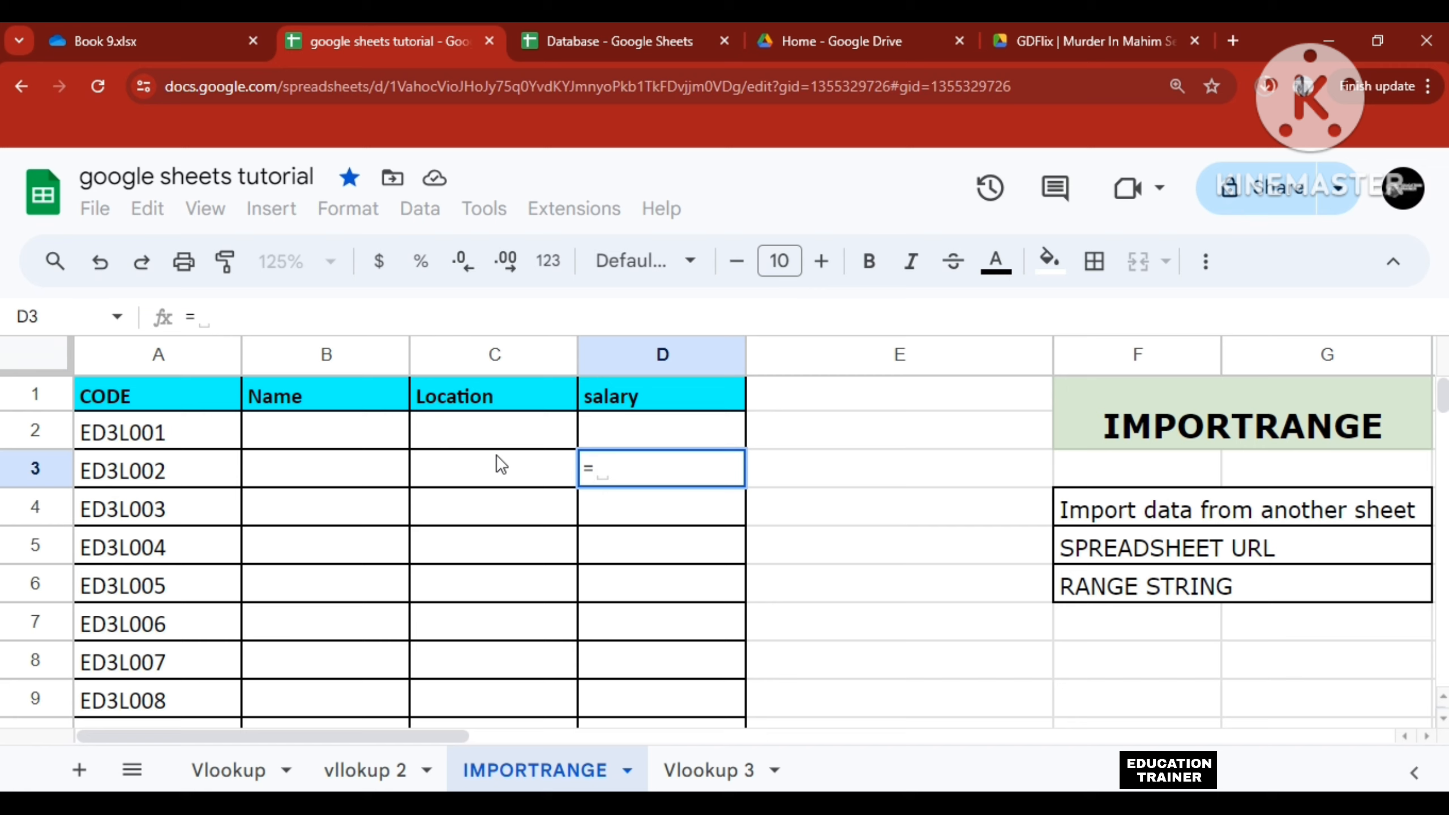
key(Right)
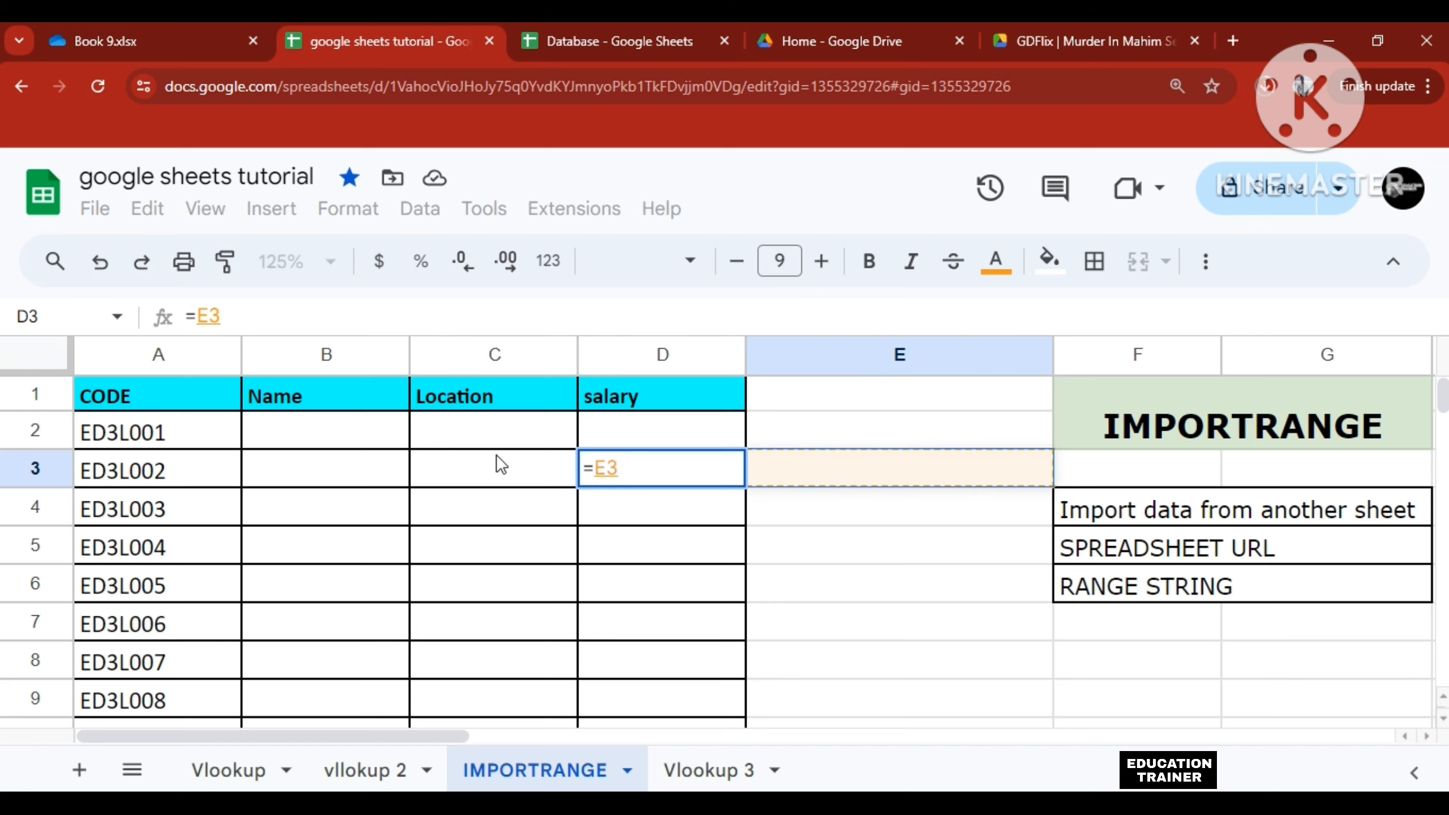
key(Return)
key(Up)
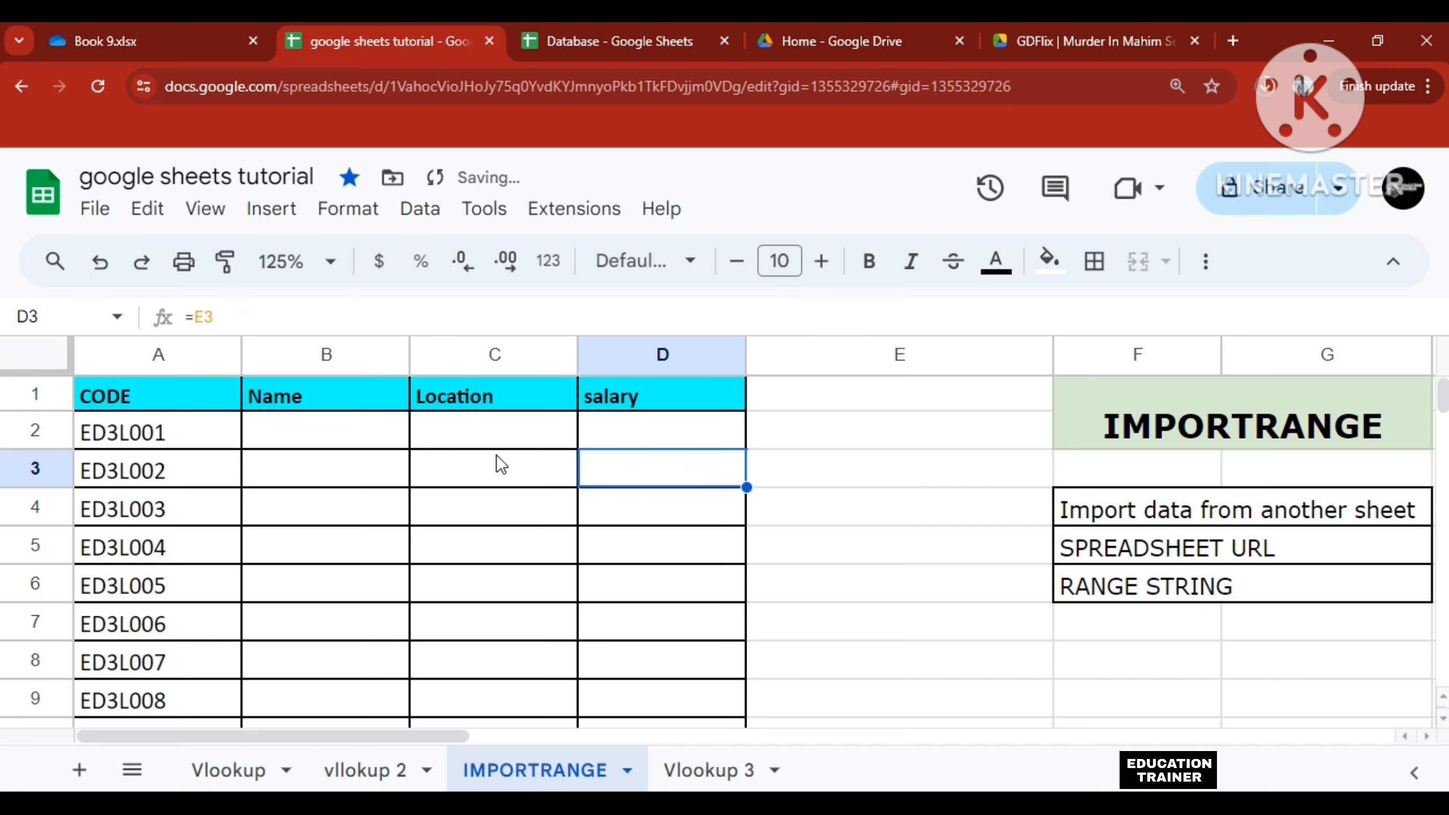
- Test the reference in D3 by entering a sample name in cell E3, and clear E3 again
key(Right)
text(manas)
key(Return)
key(Up)
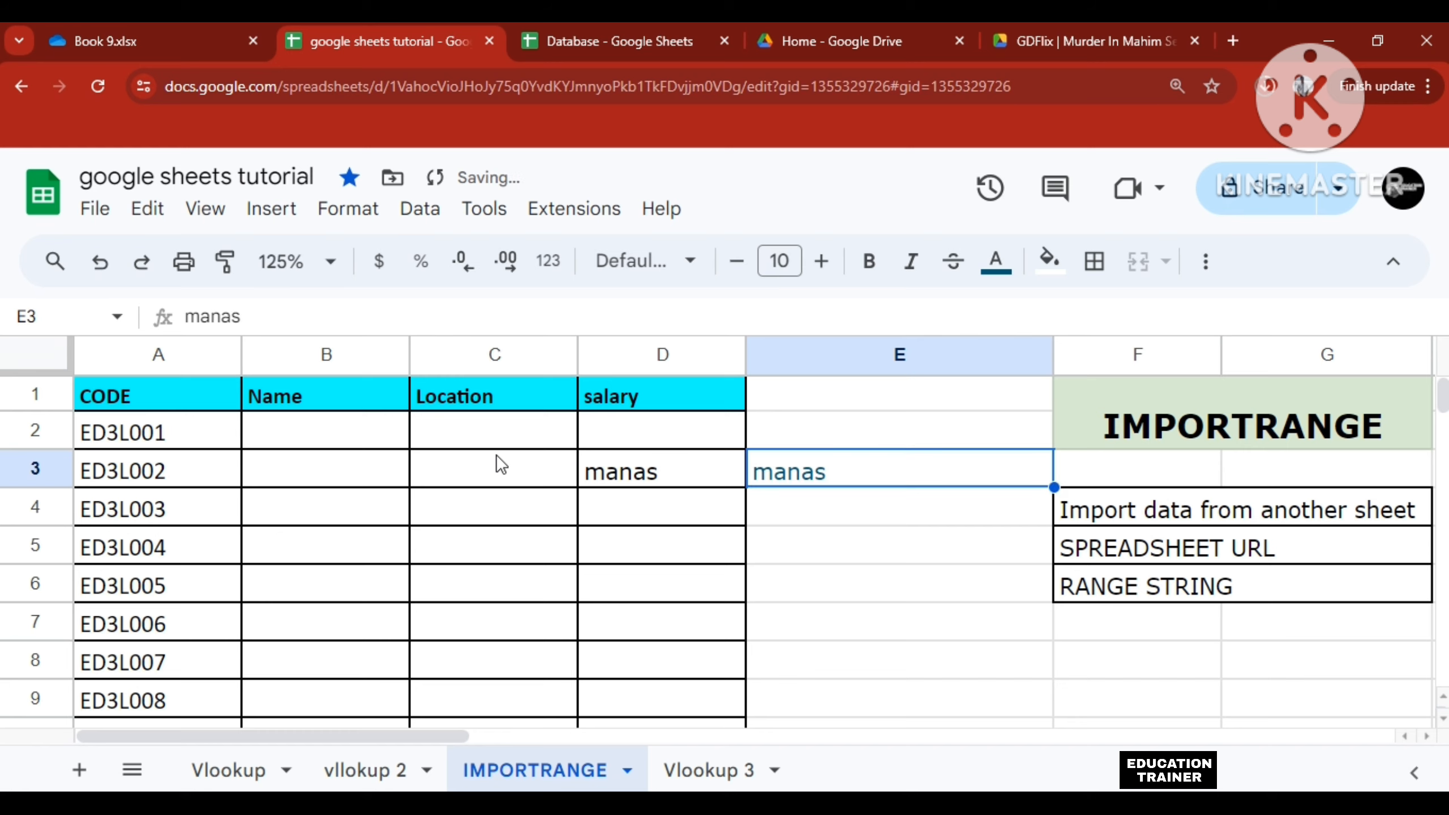
key(Left)
key(Right)
key(Delete)
key(Left)
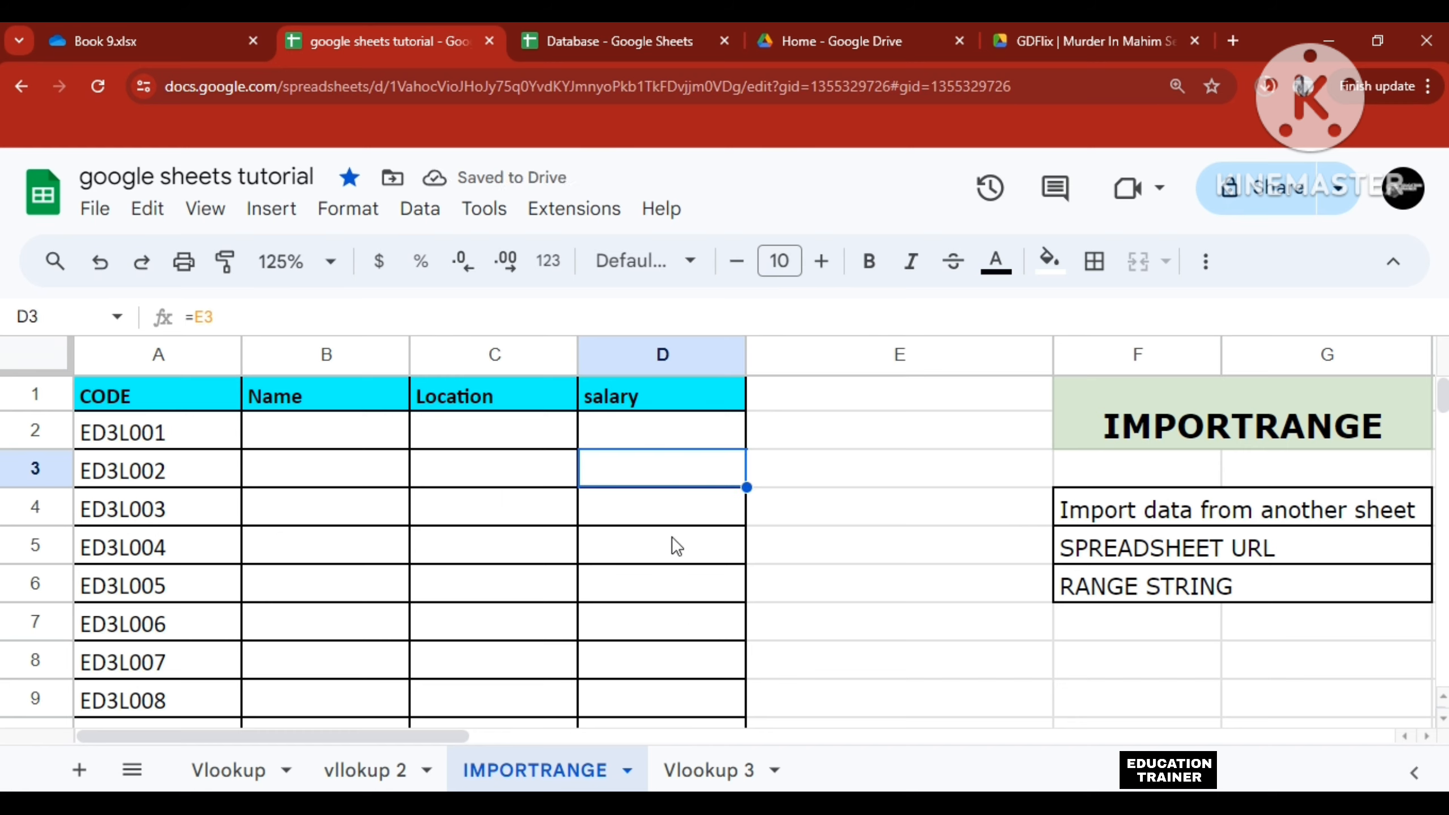
- Try a formula in cell D3 that refers to the Vlookup 3 sheet, and clear D3
text(=)
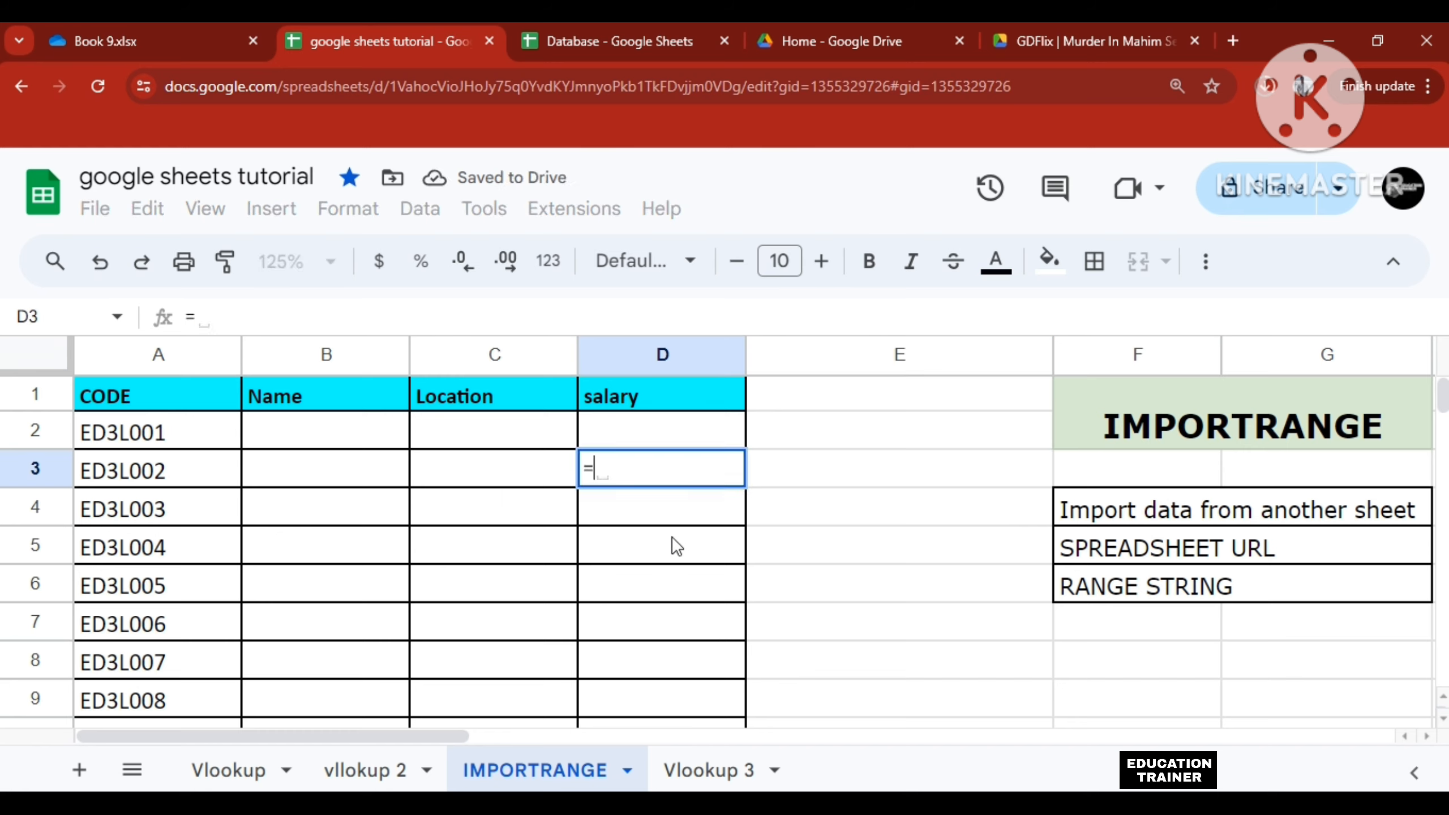
click(695, 769)
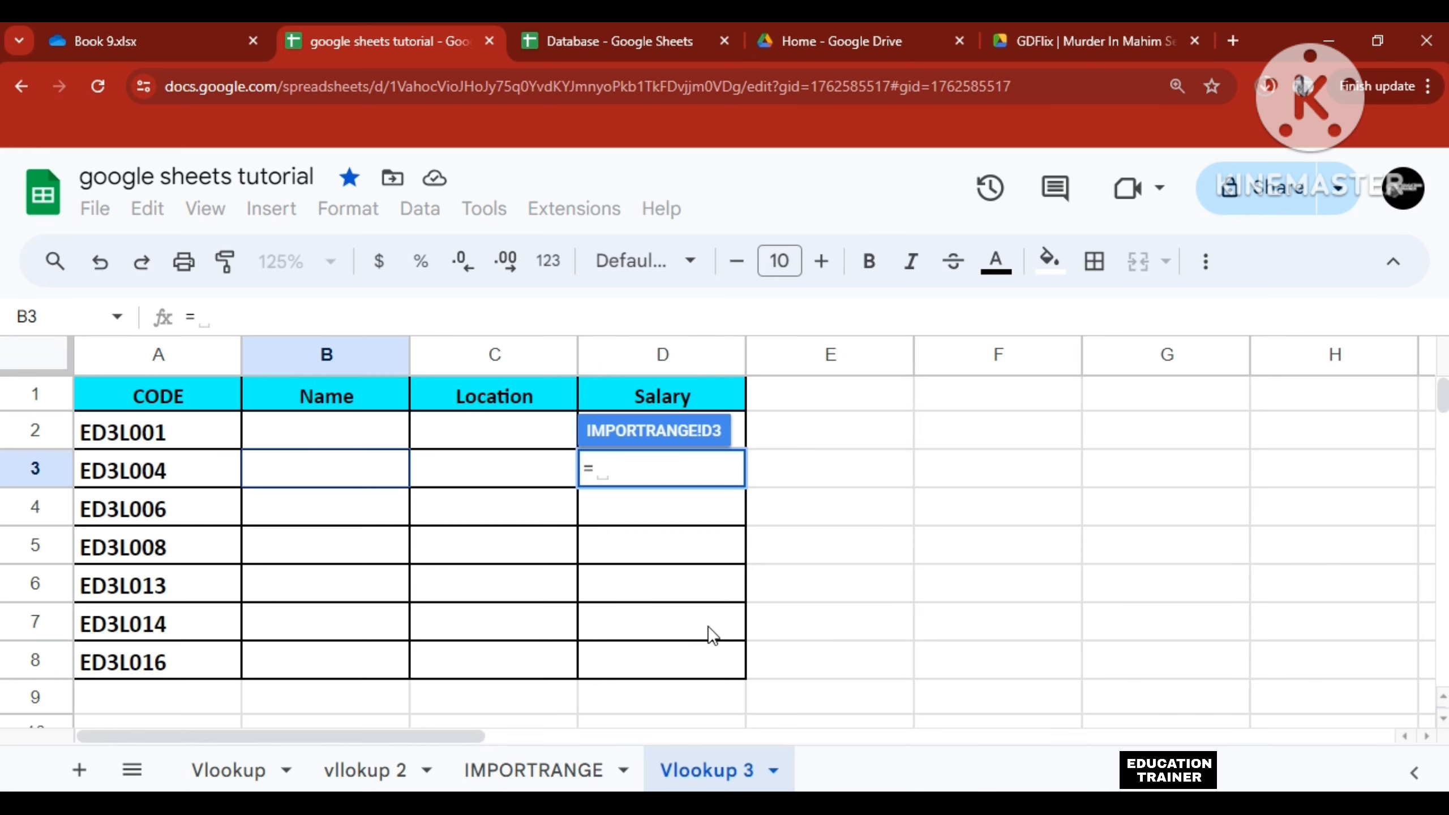
key(Return)
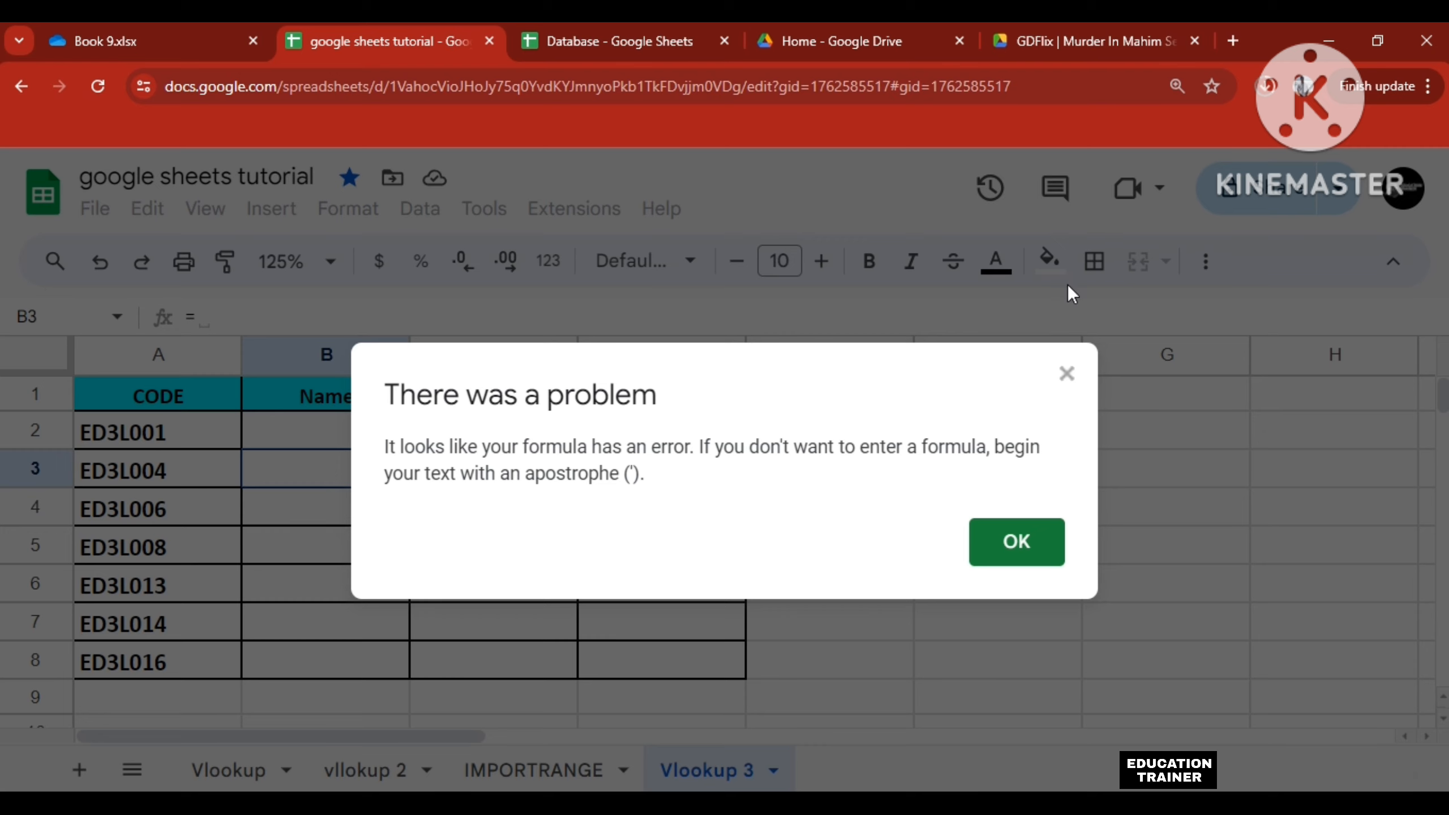
click(1066, 374)
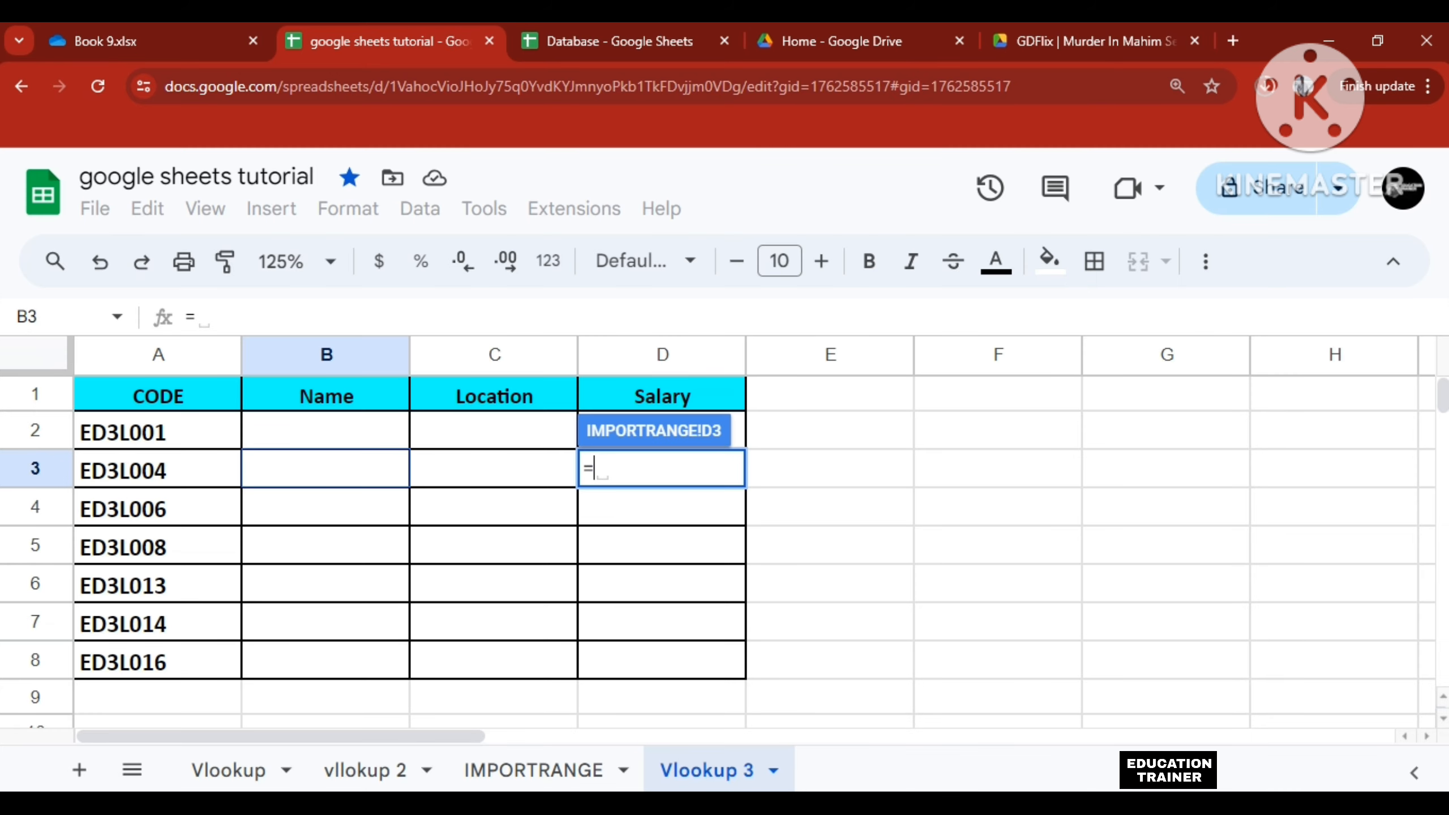
key(BackSpace)
key(Return)
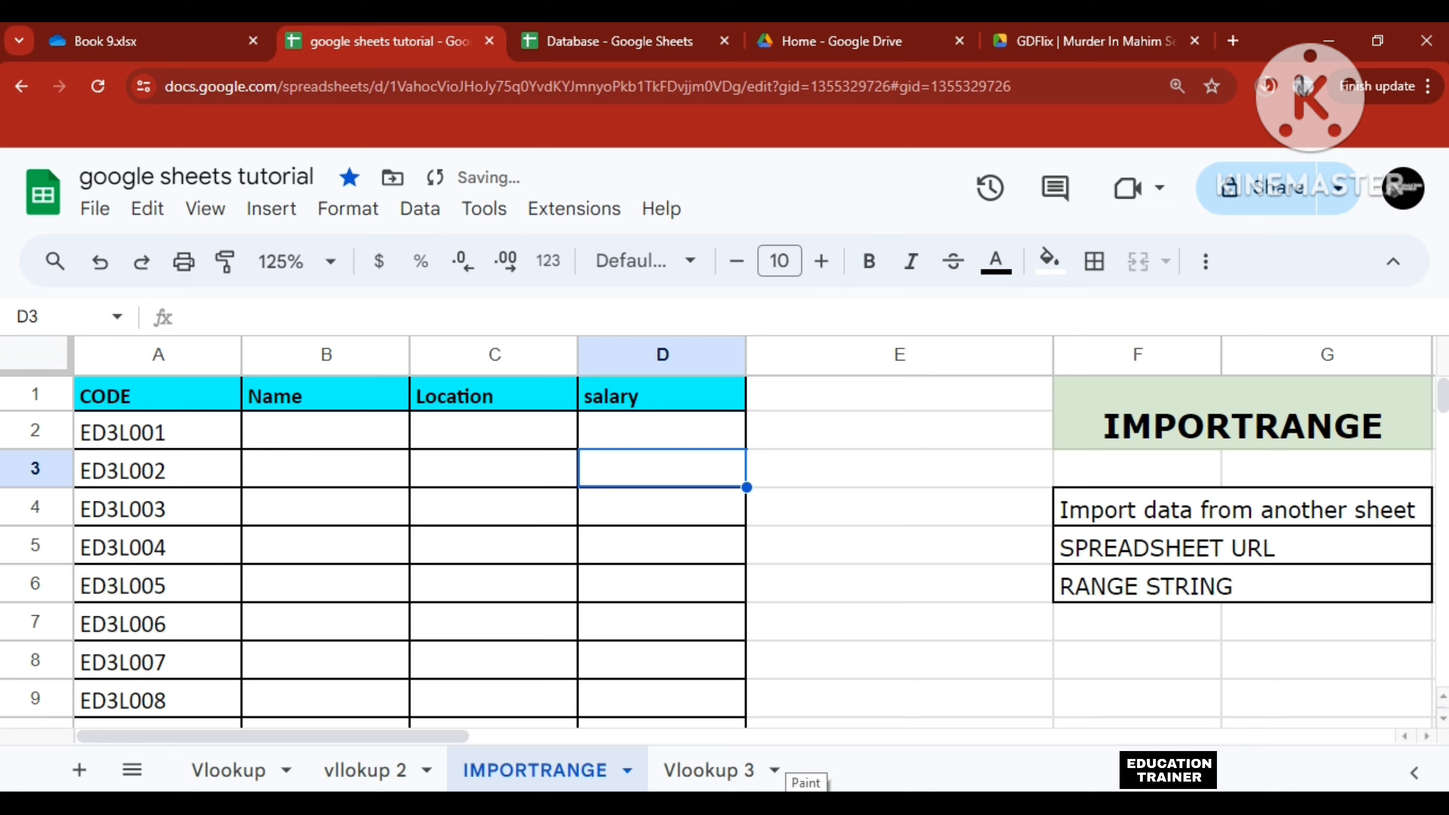
key(Up)
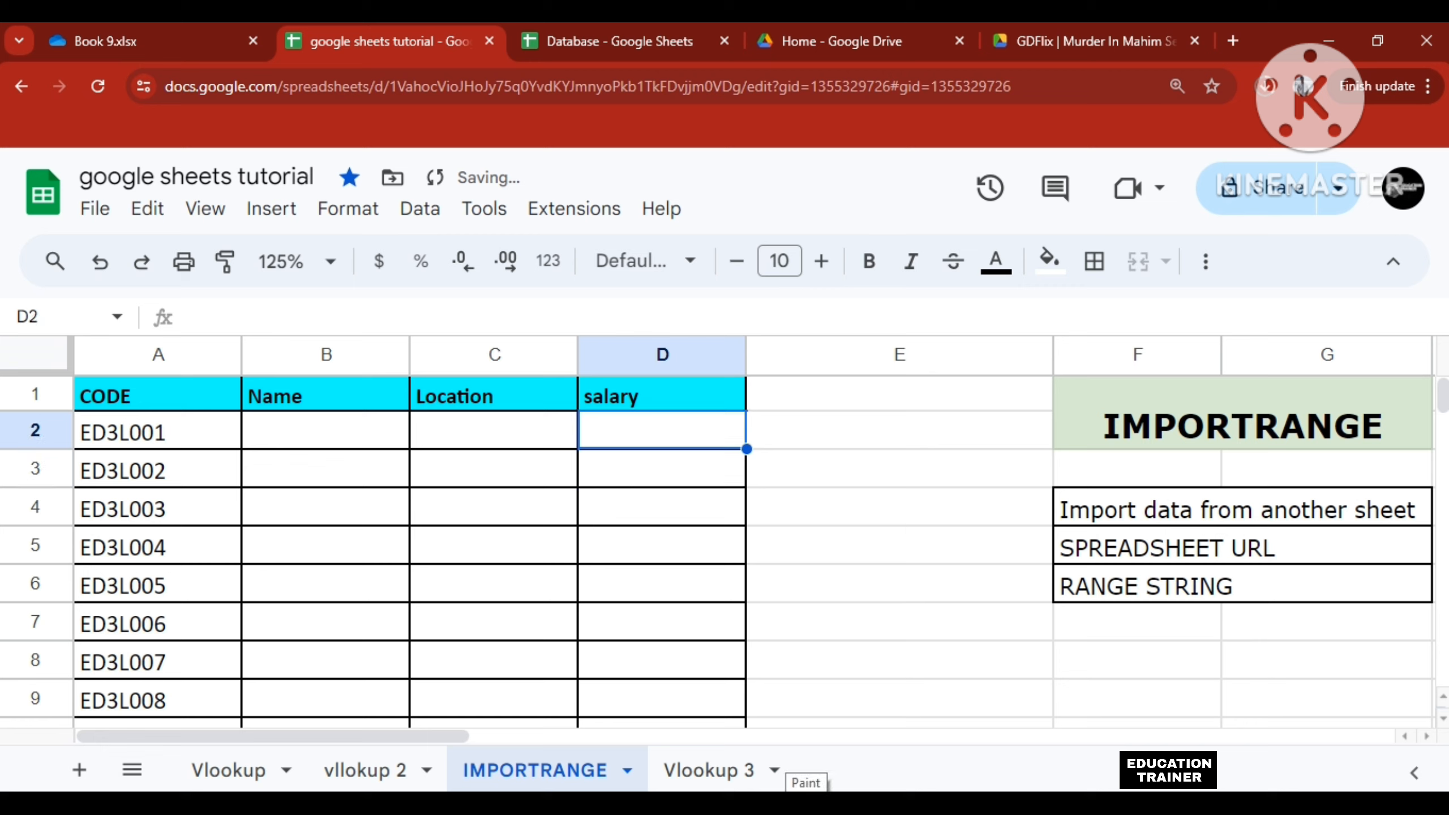
key(Right)
key(Right)
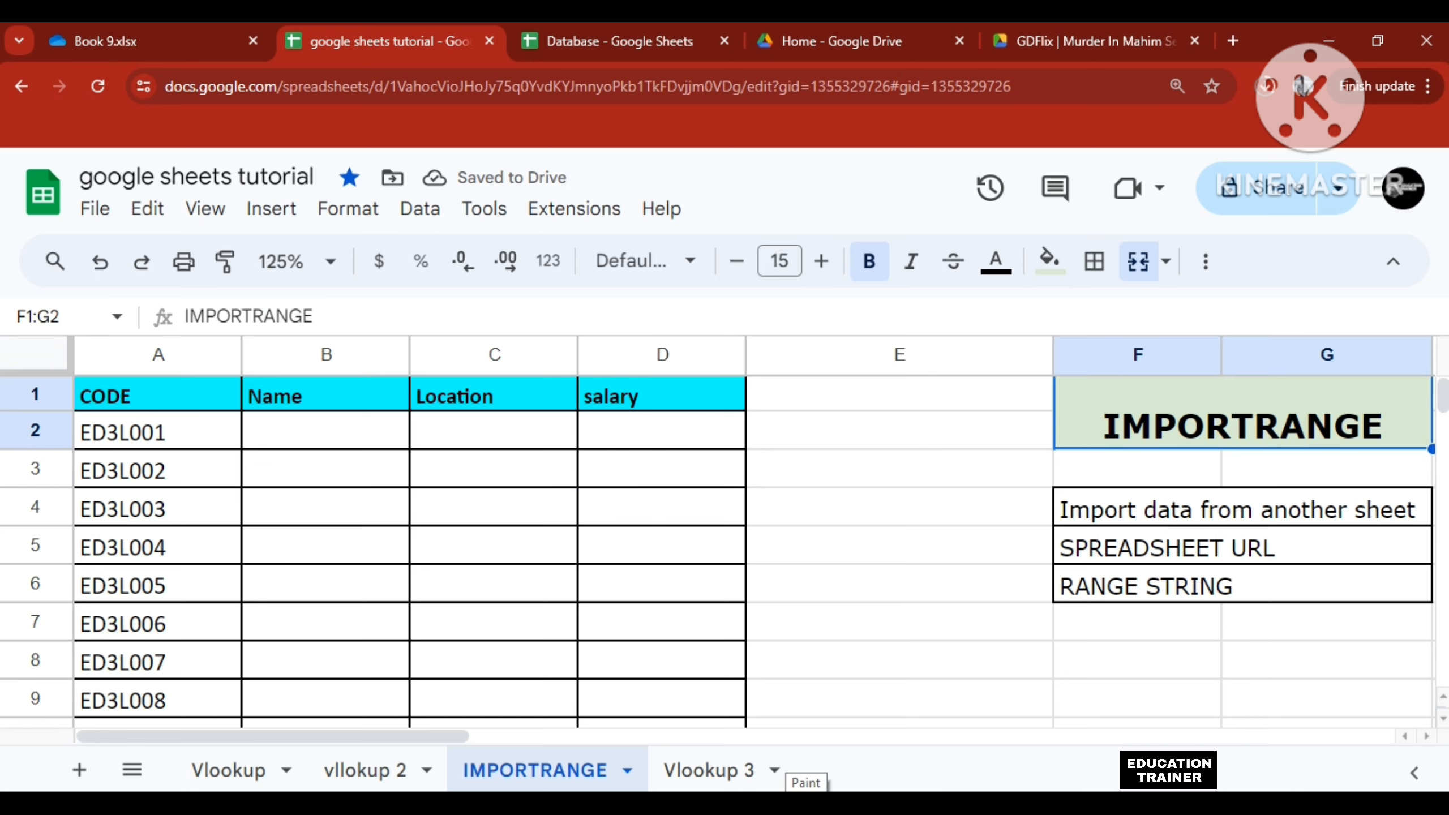
key(Left)
key(Left)
key(Left)
key(Left)
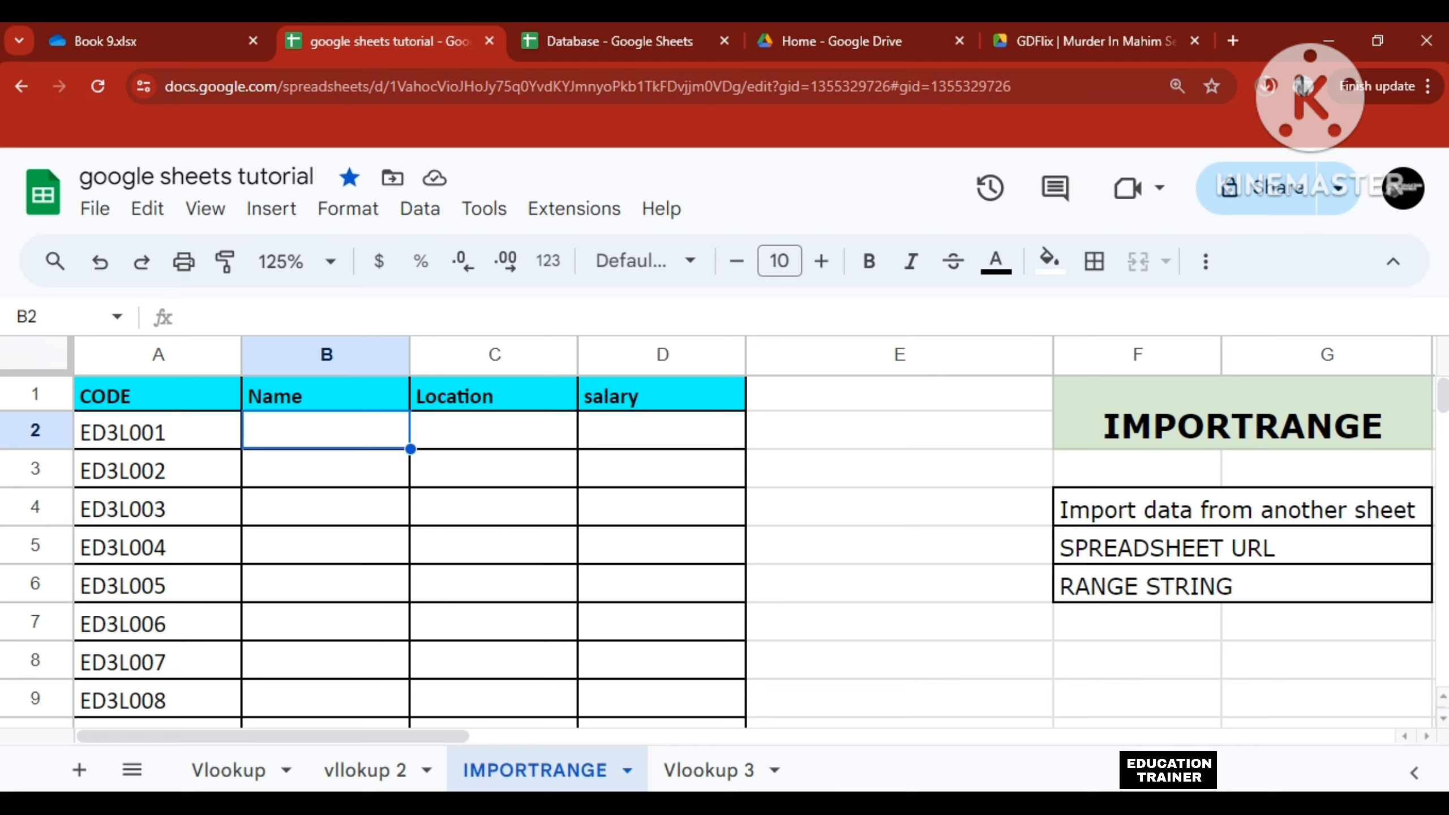
key(Up)
key(Left)
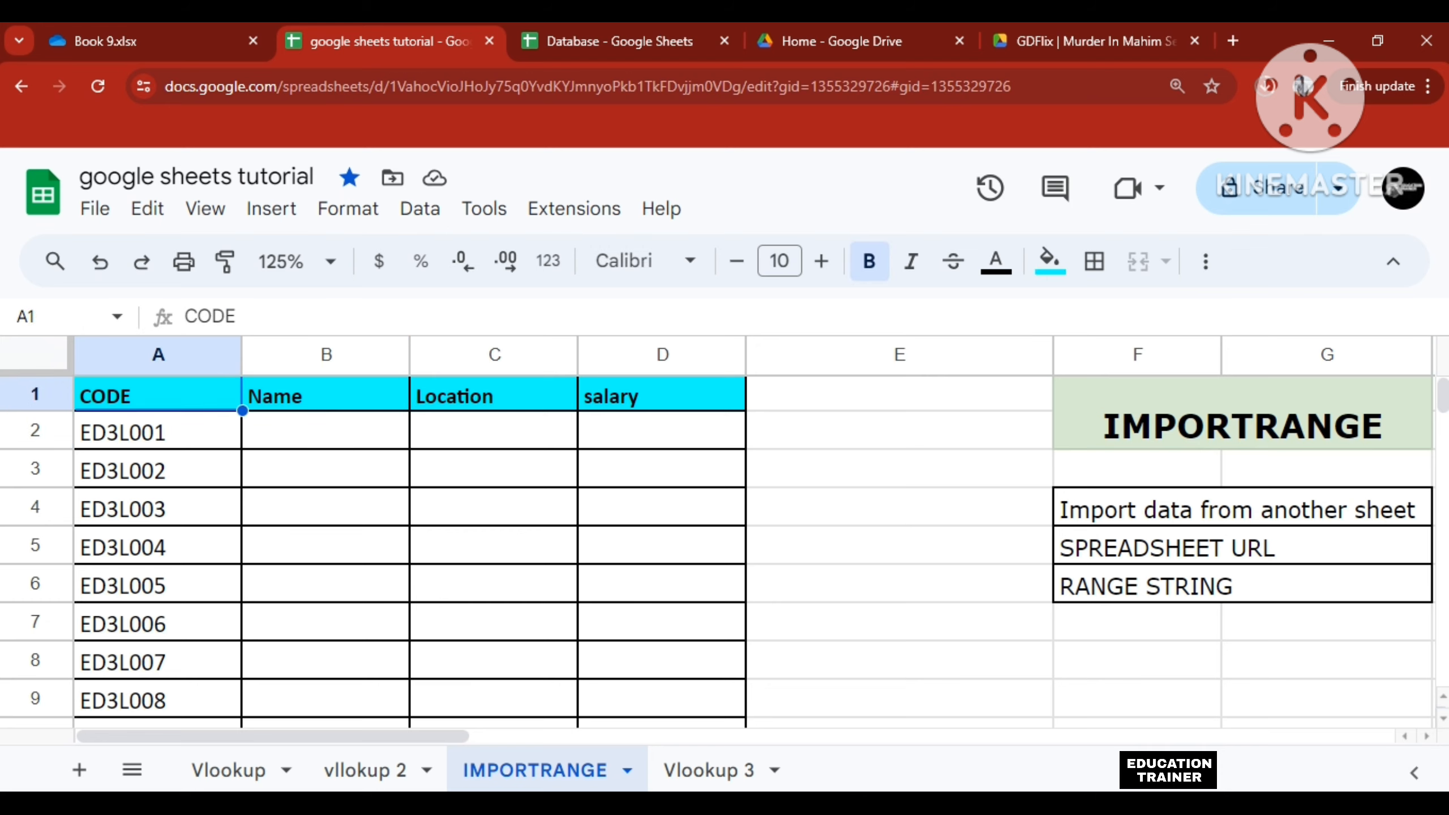
key(Right)
key(Right)
key(Right)
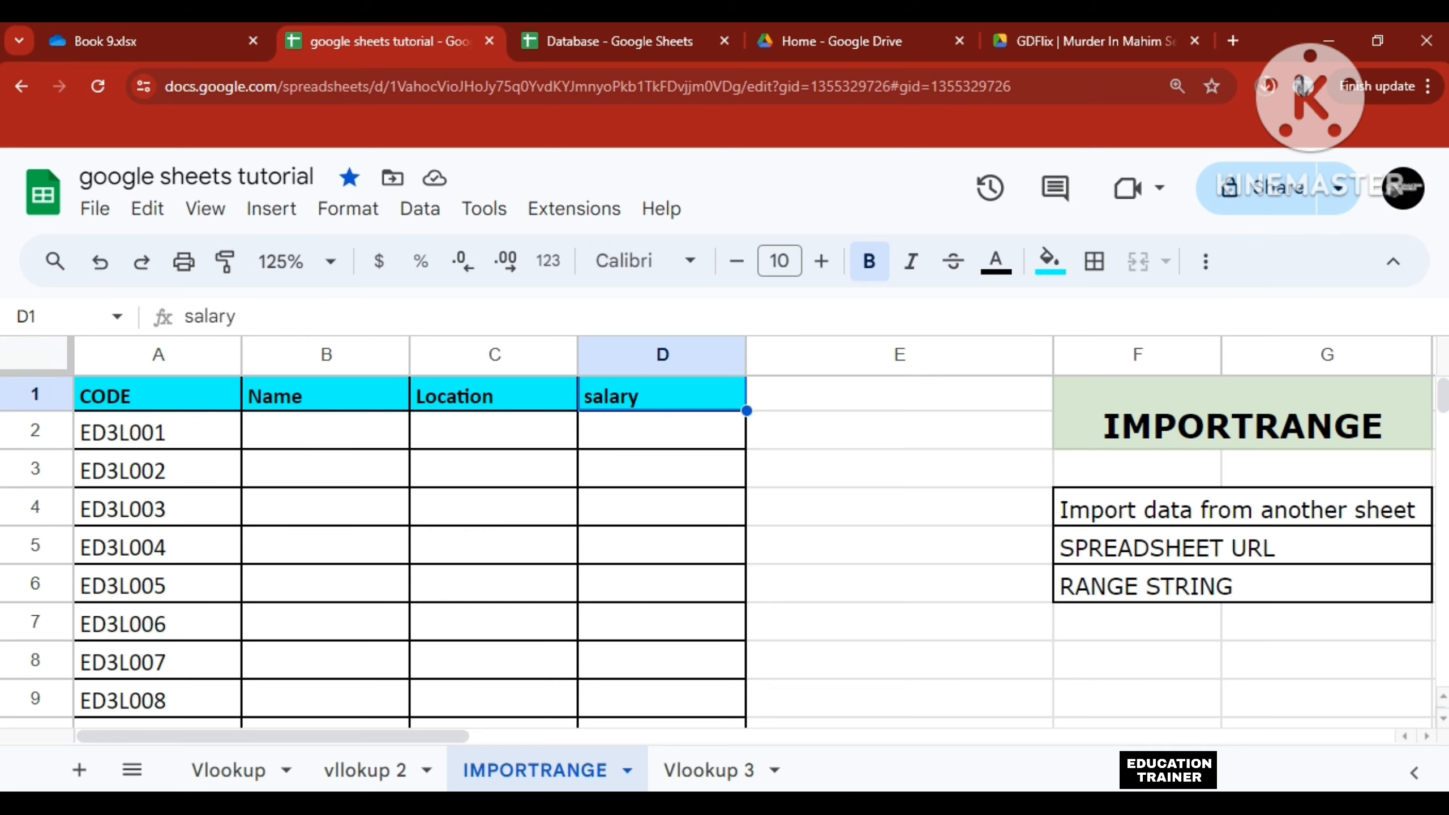
key(Left)
key(Left)
key(Left)
key(Down)
key(Down)
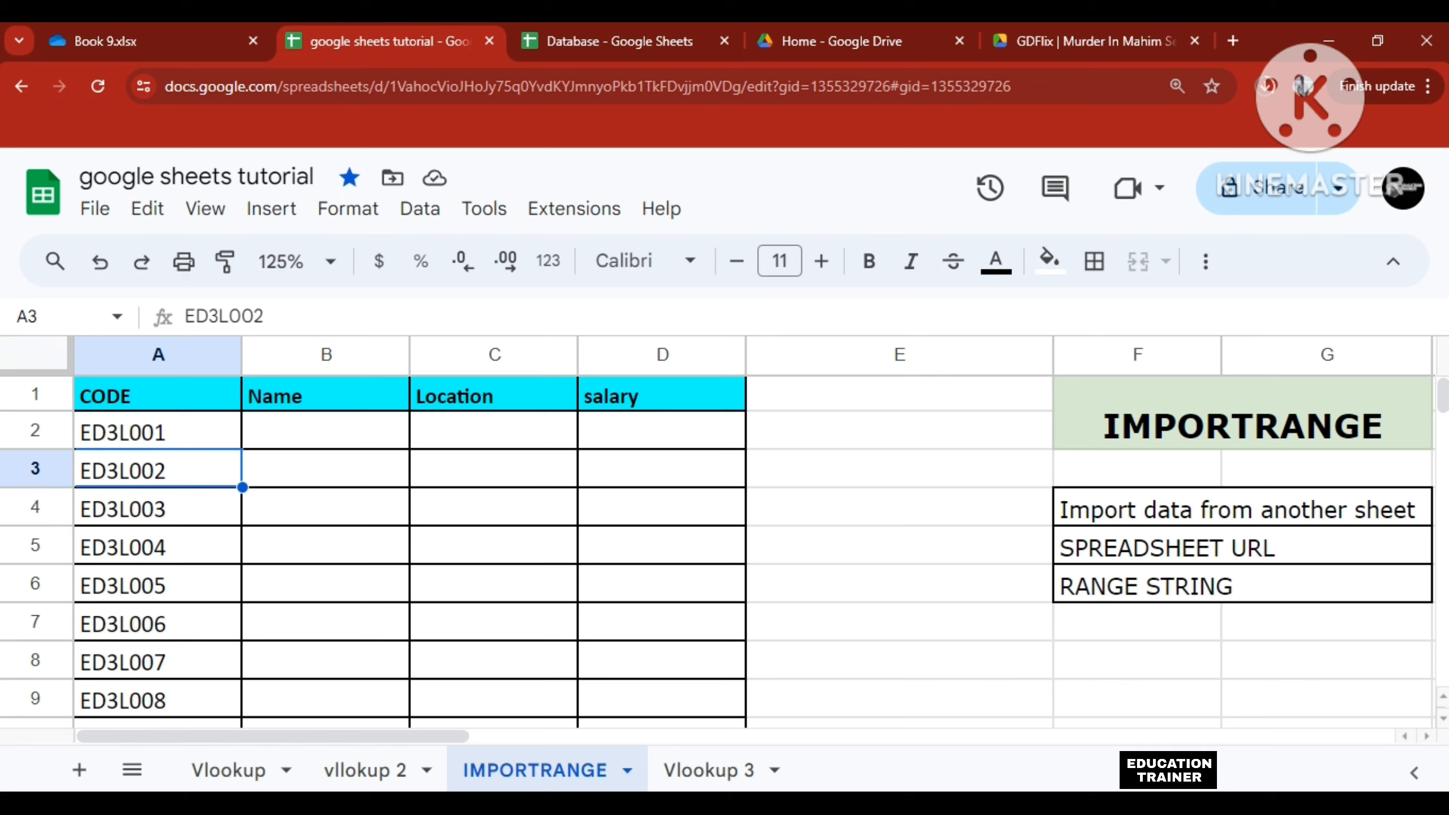
key(Up)
key(Up)
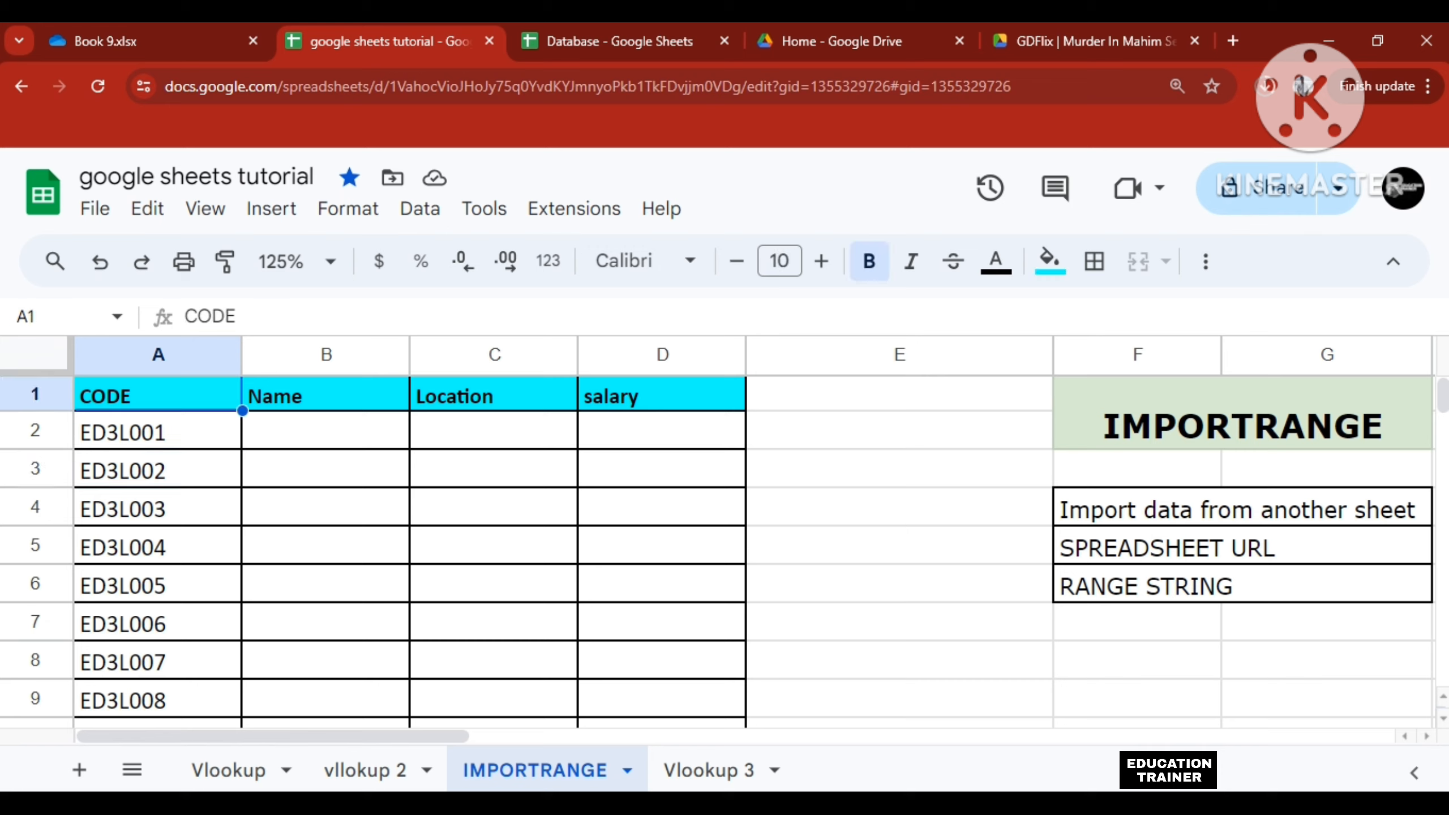
key(Right)
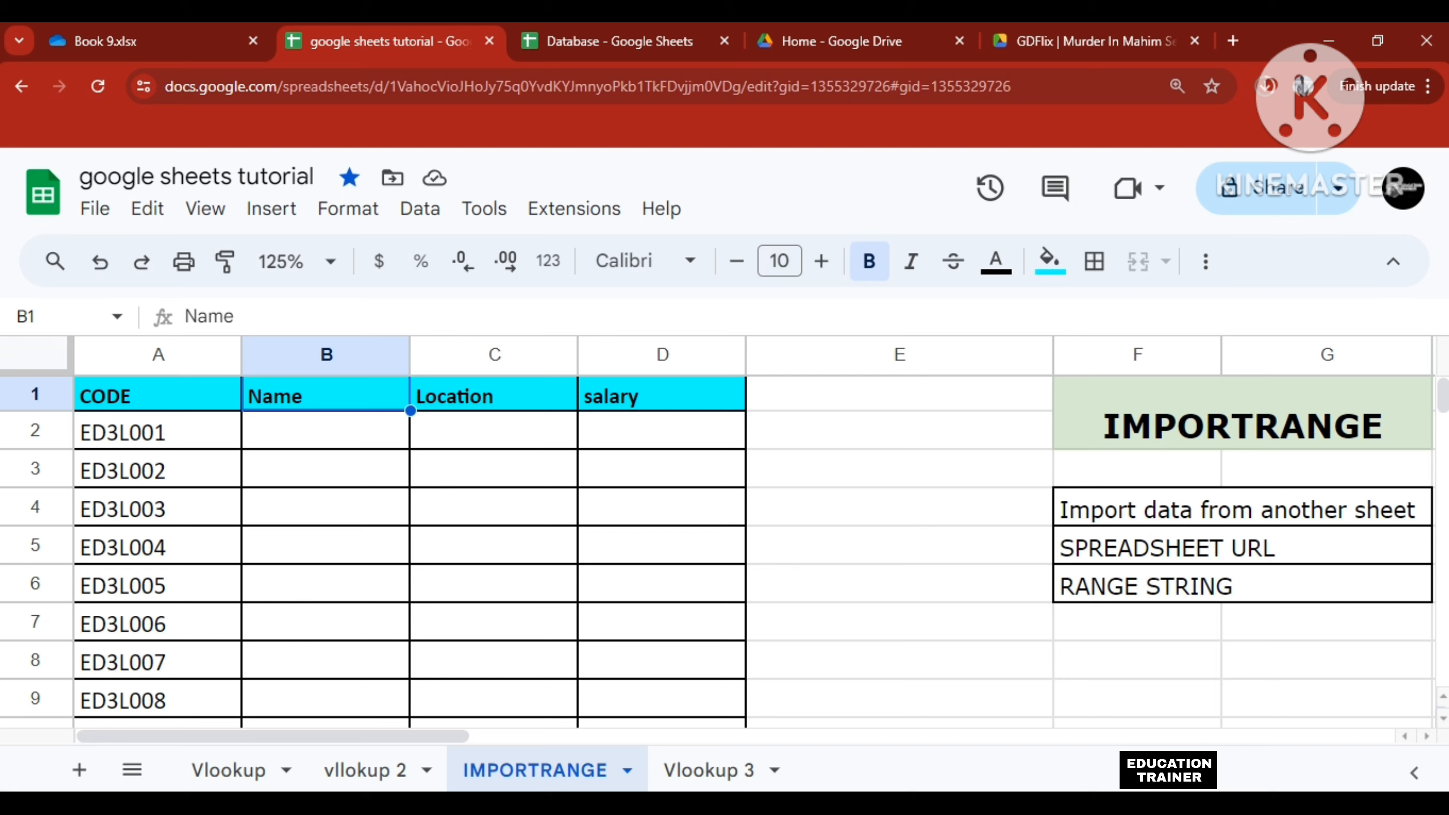
- Review the Vlookup 3 sheet and the employee records on the Data sheet of the Database spreadsheet
click(692, 771)
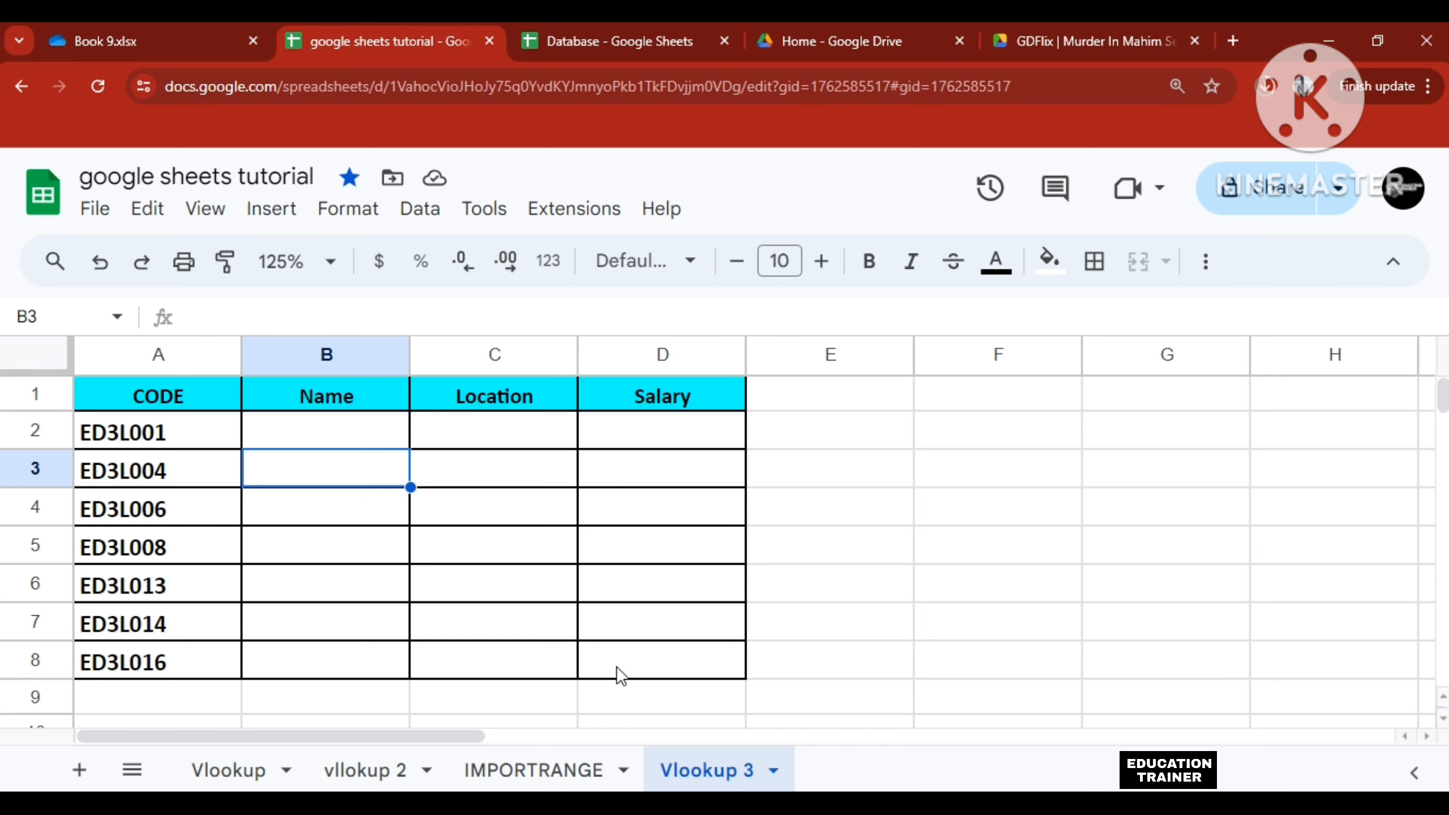
click(542, 767)
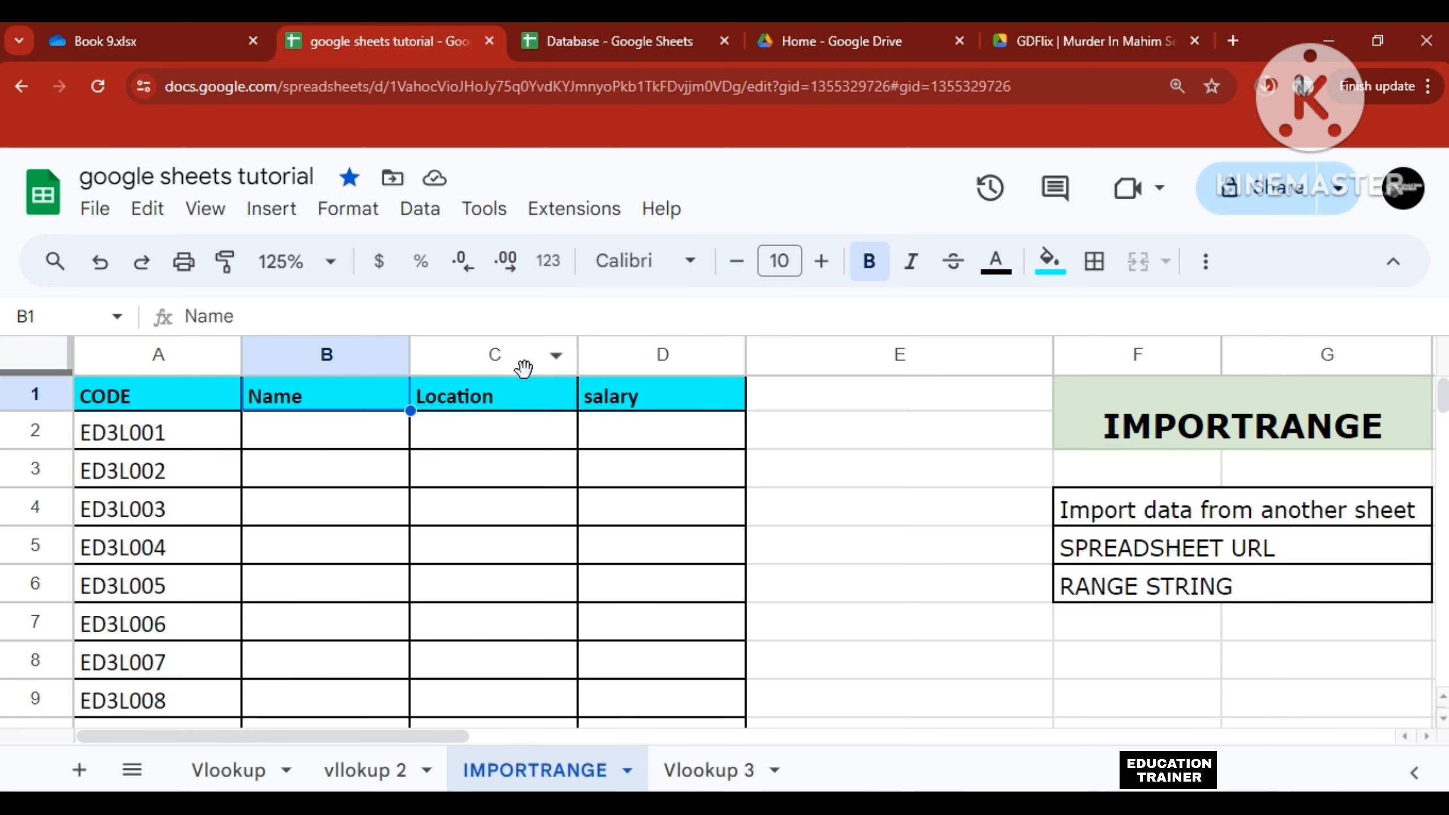
click(619, 41)
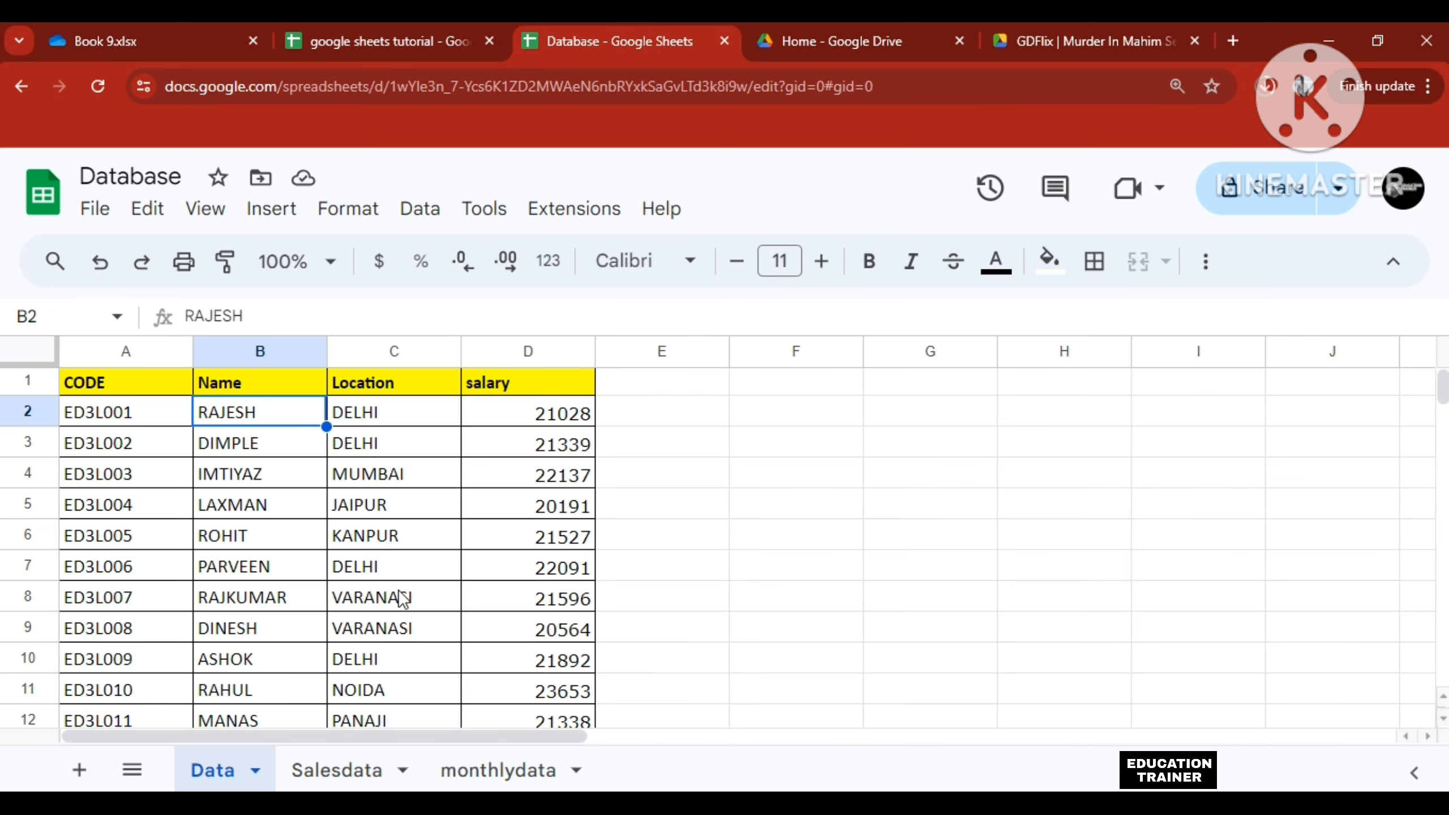
click(289, 564)
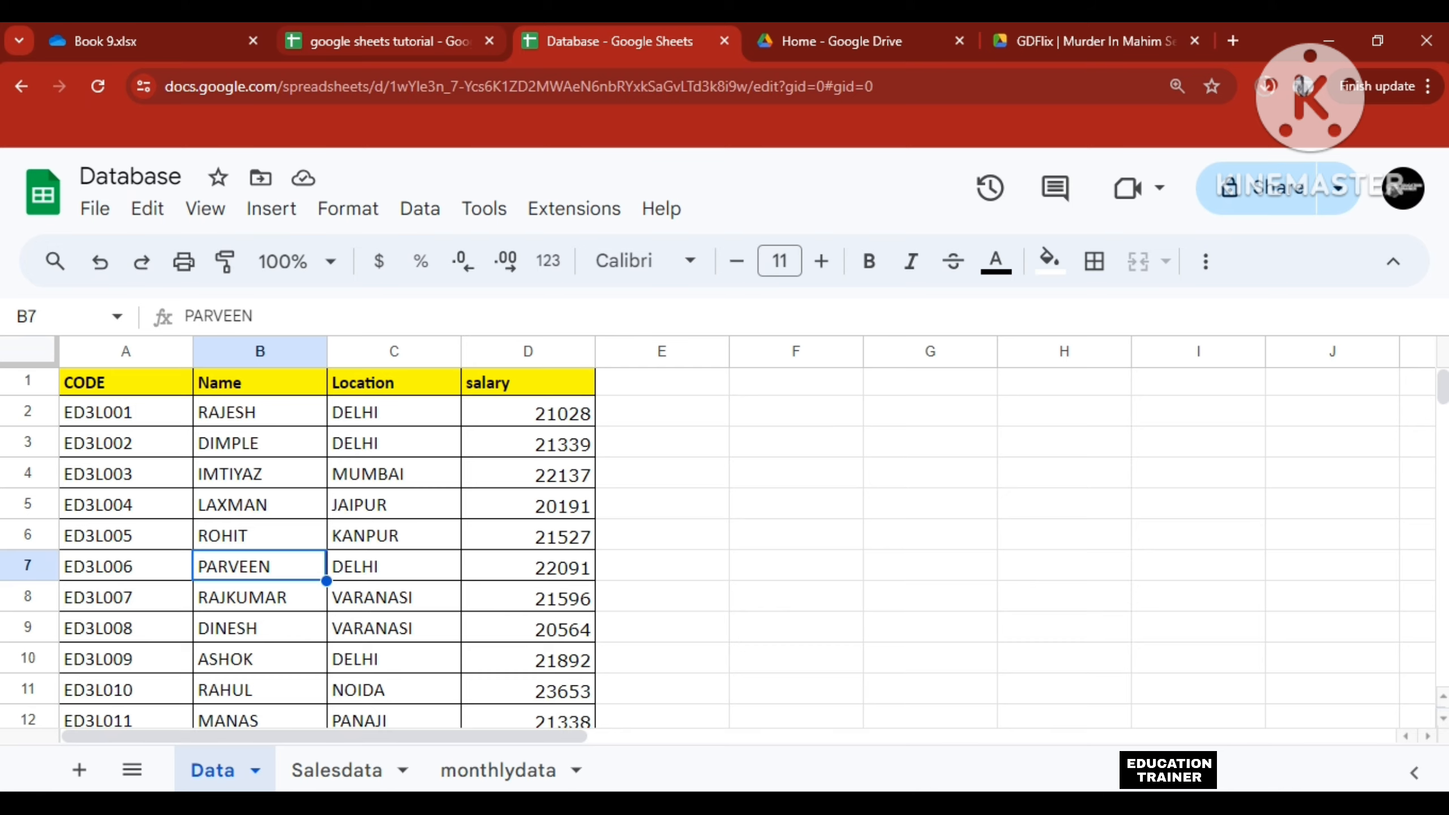
key(ctrl+shift+Tab)
click(322, 438)
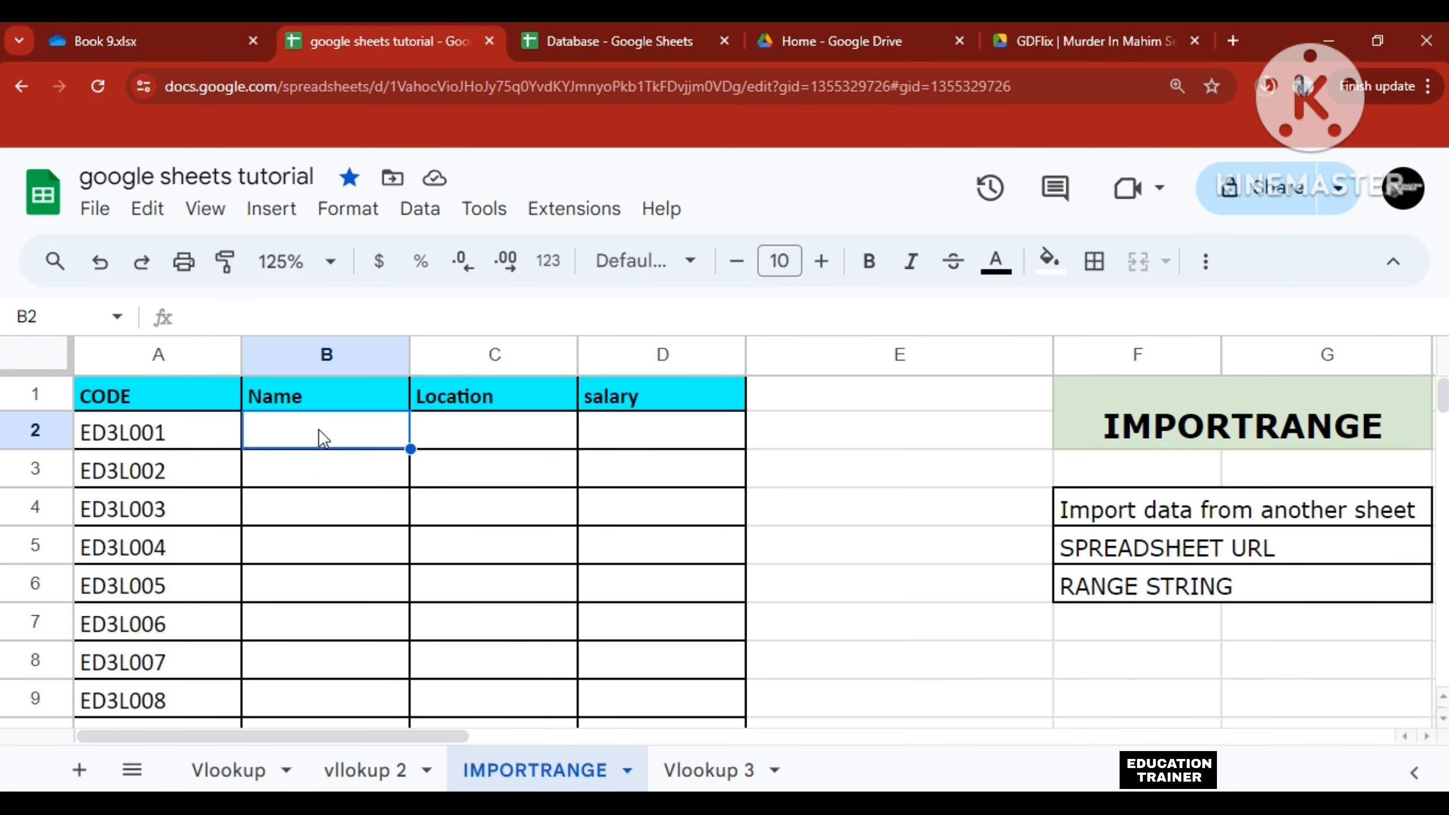
text(=impo)
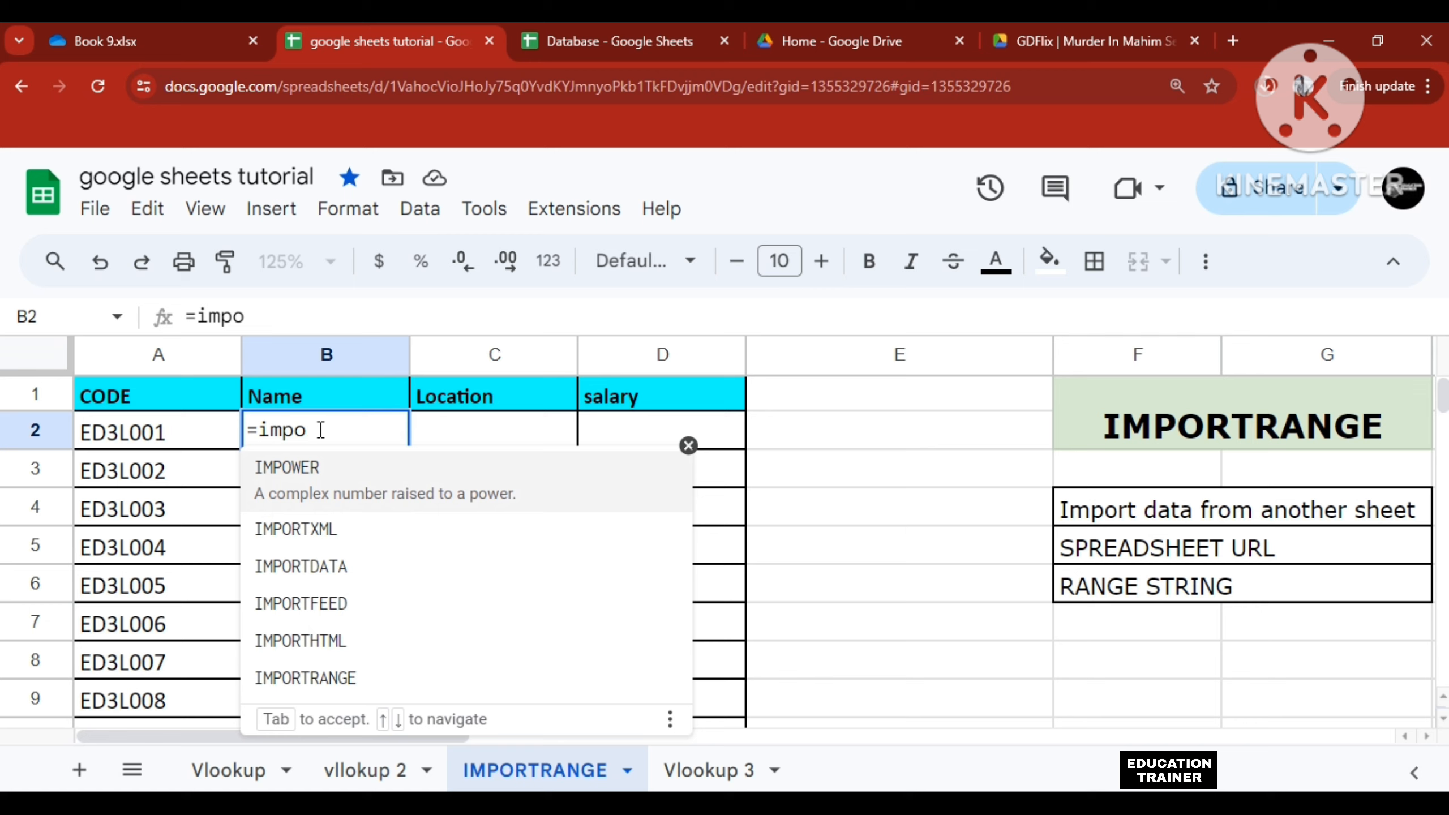
key(Down)
key(Down)
key(Down)
key(Down)
key(Down)
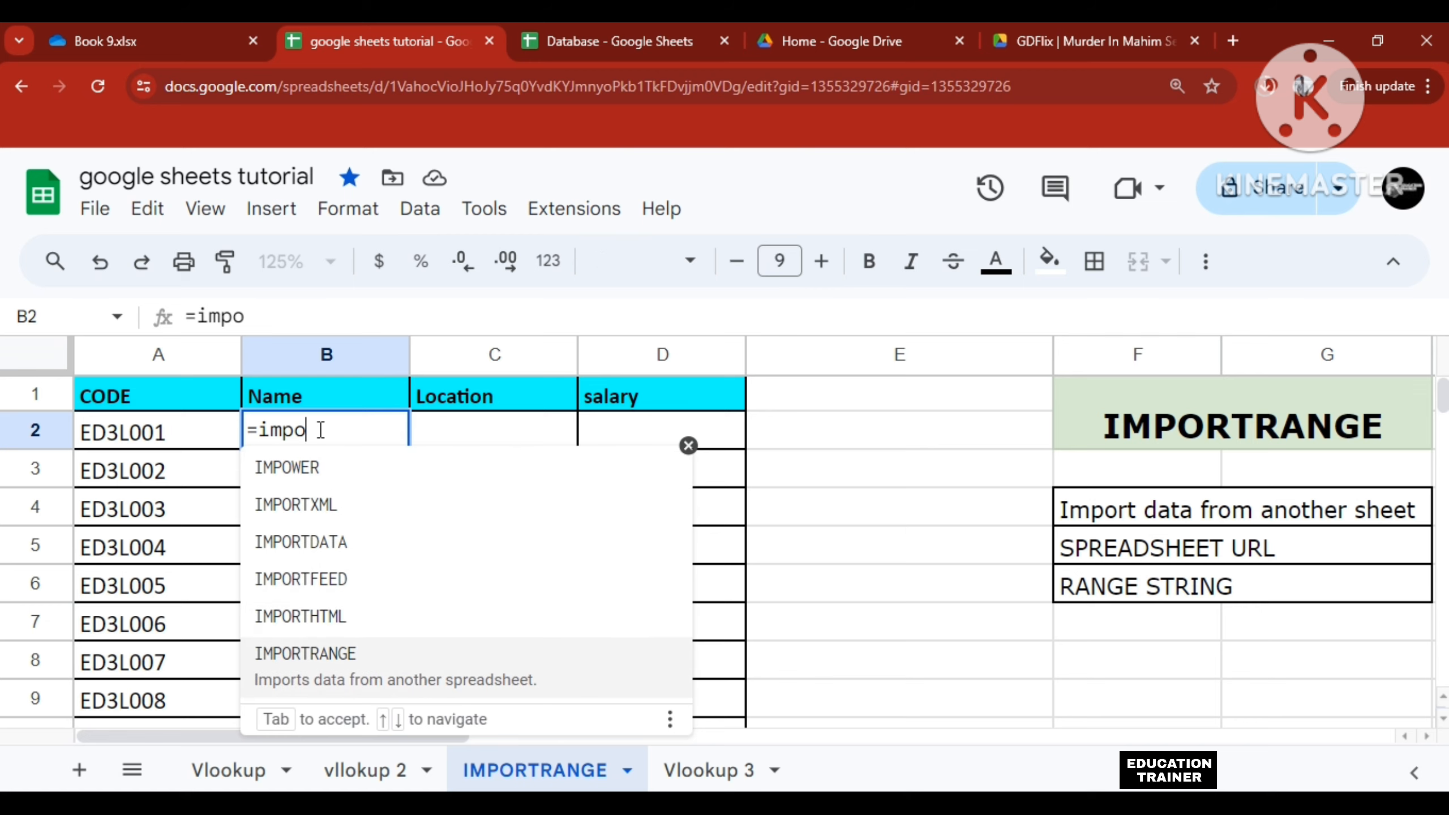
key(Tab)
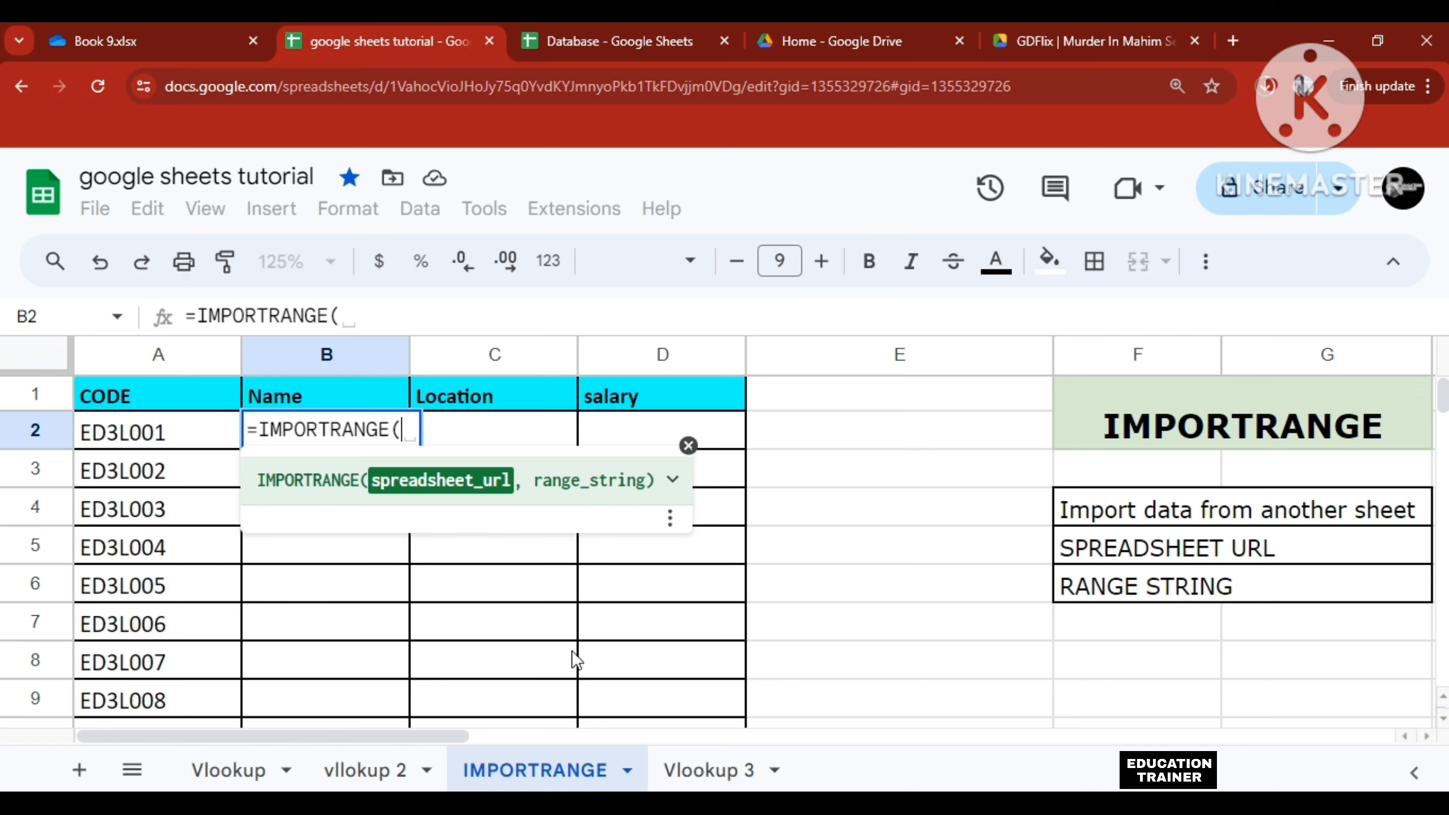
key(BackSpace)
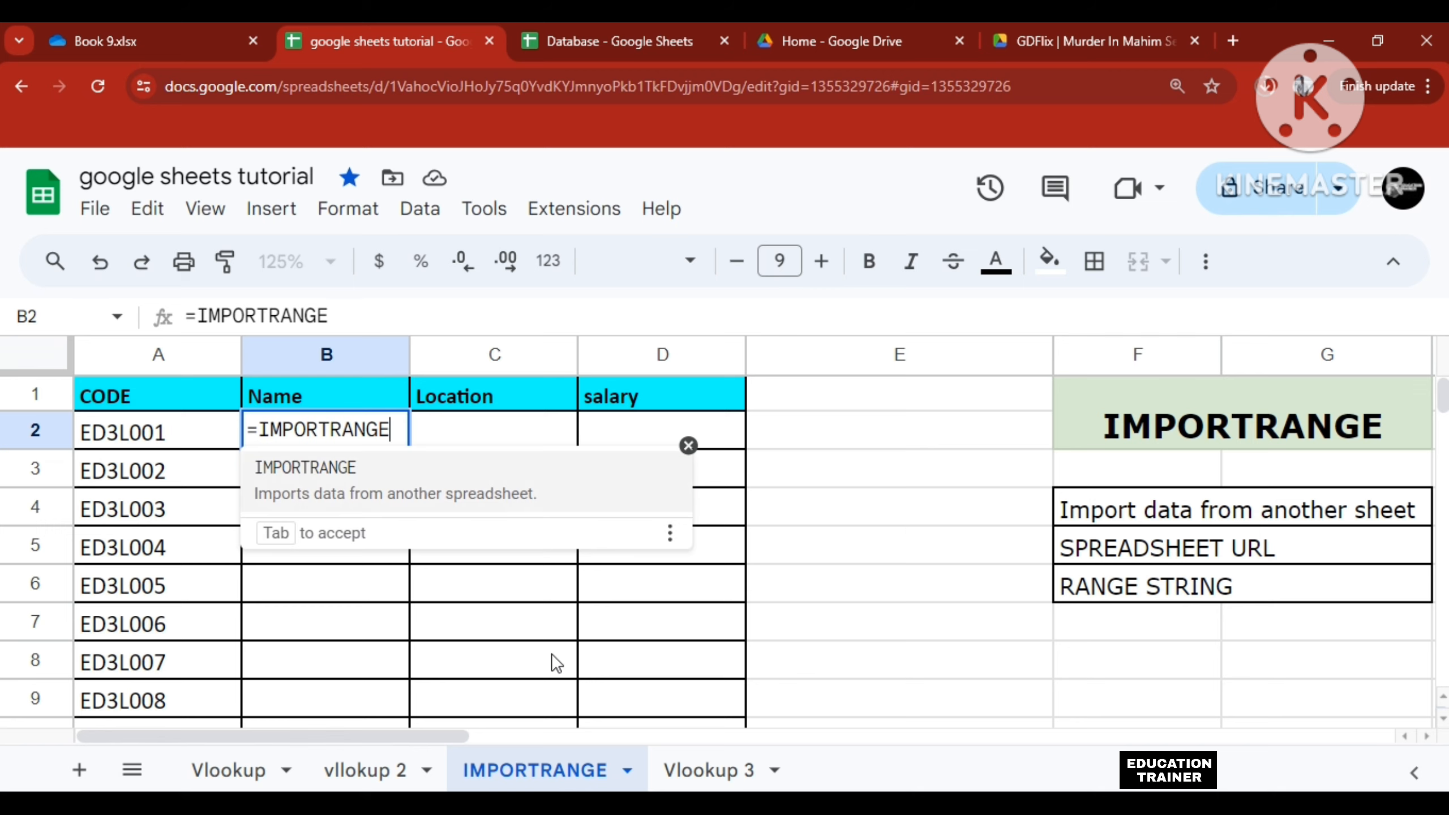
key(Return)
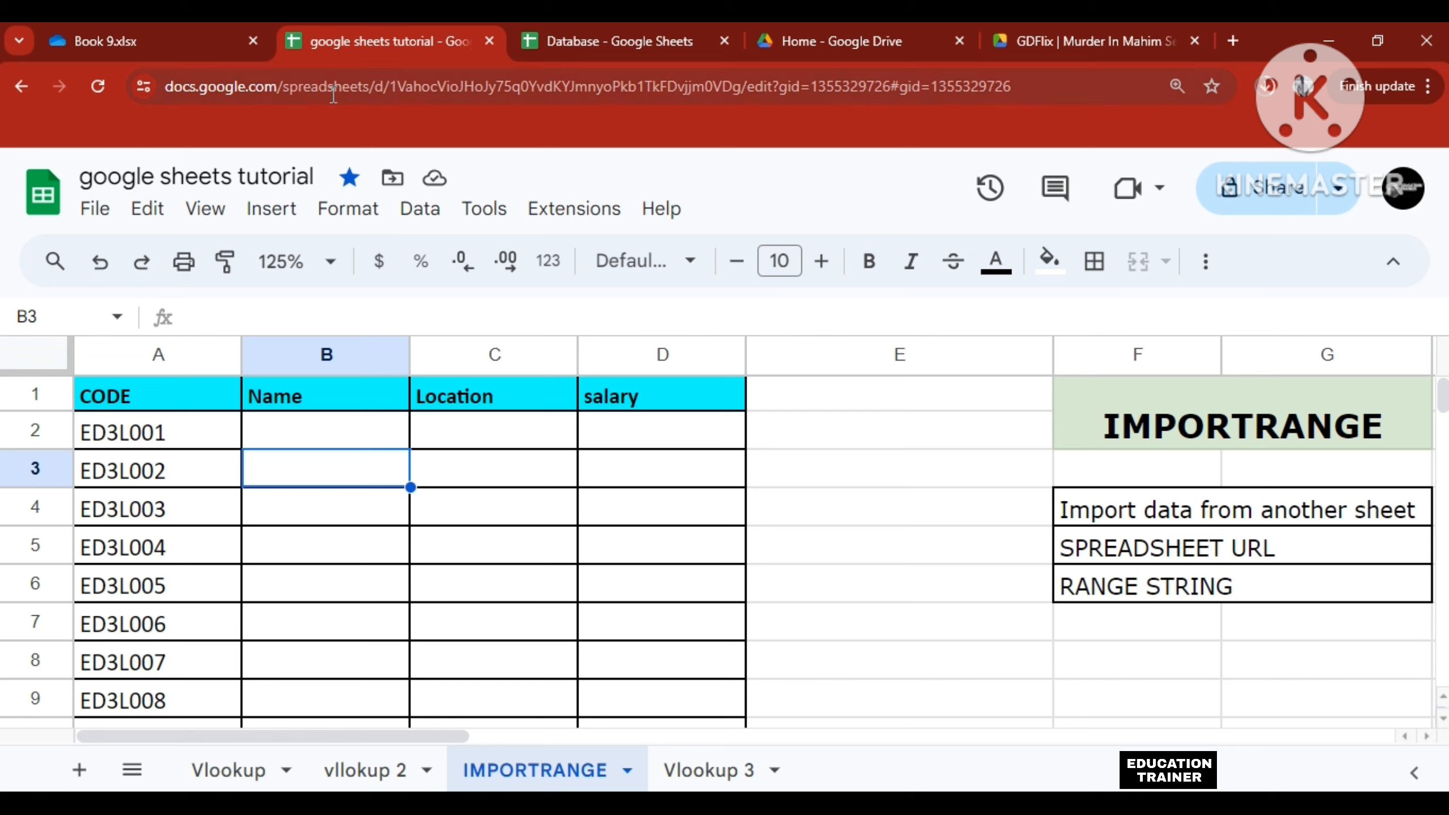
- Examine the web addresses of the tutorial and Database spreadsheets and the notes on the spreadsheet URL and range string arguments
click(505, 89)
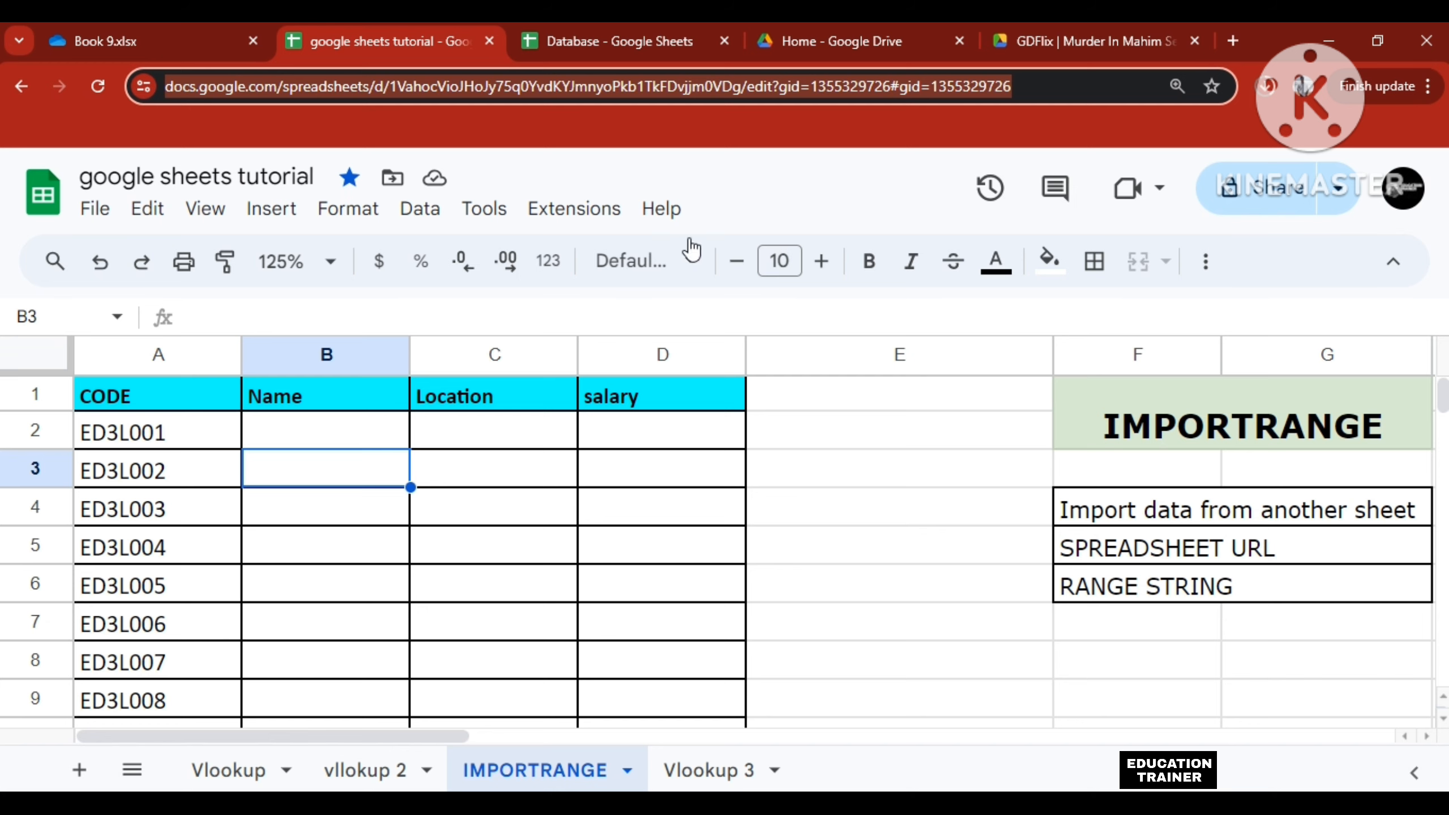
click(616, 28)
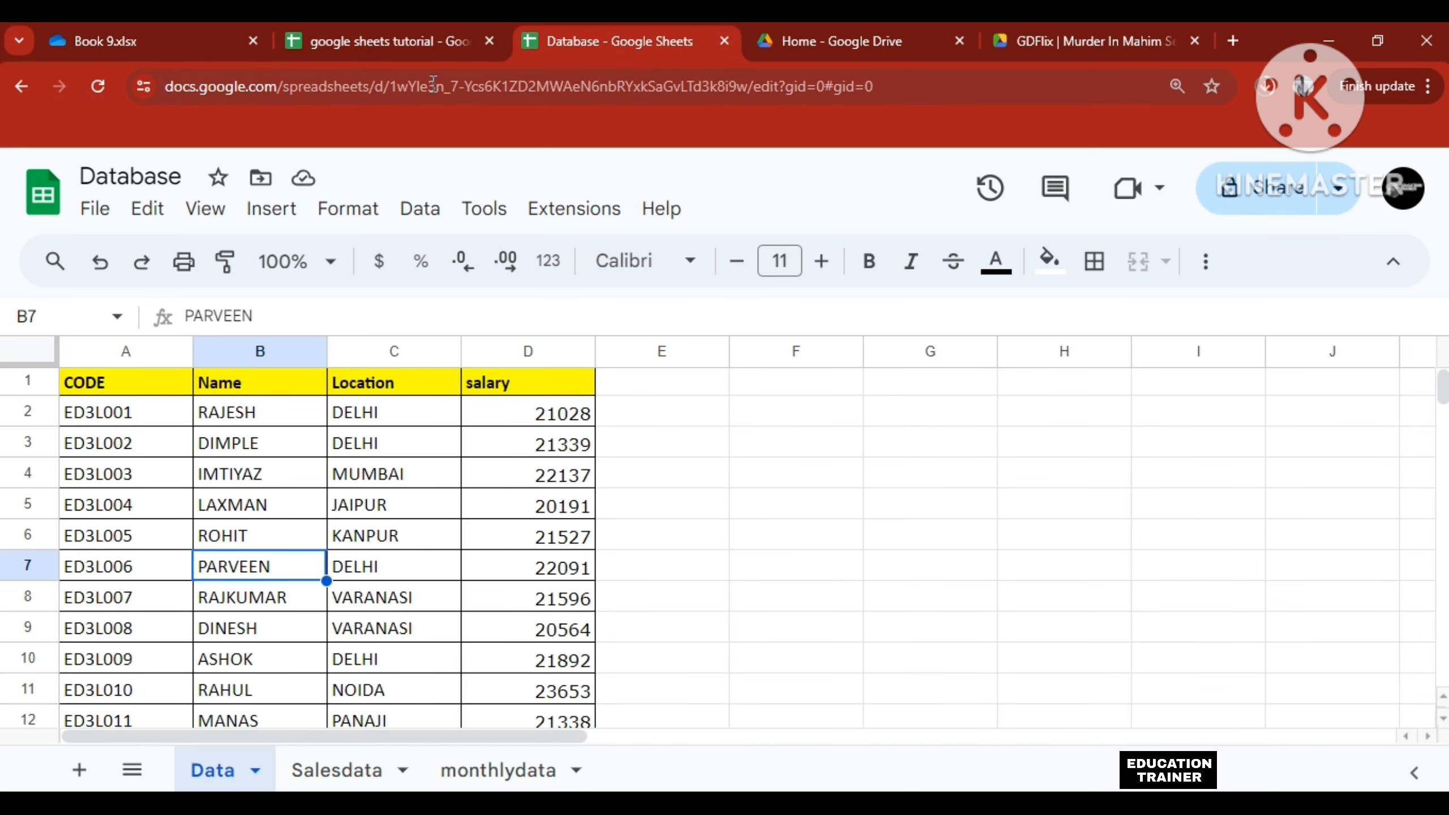
click(415, 48)
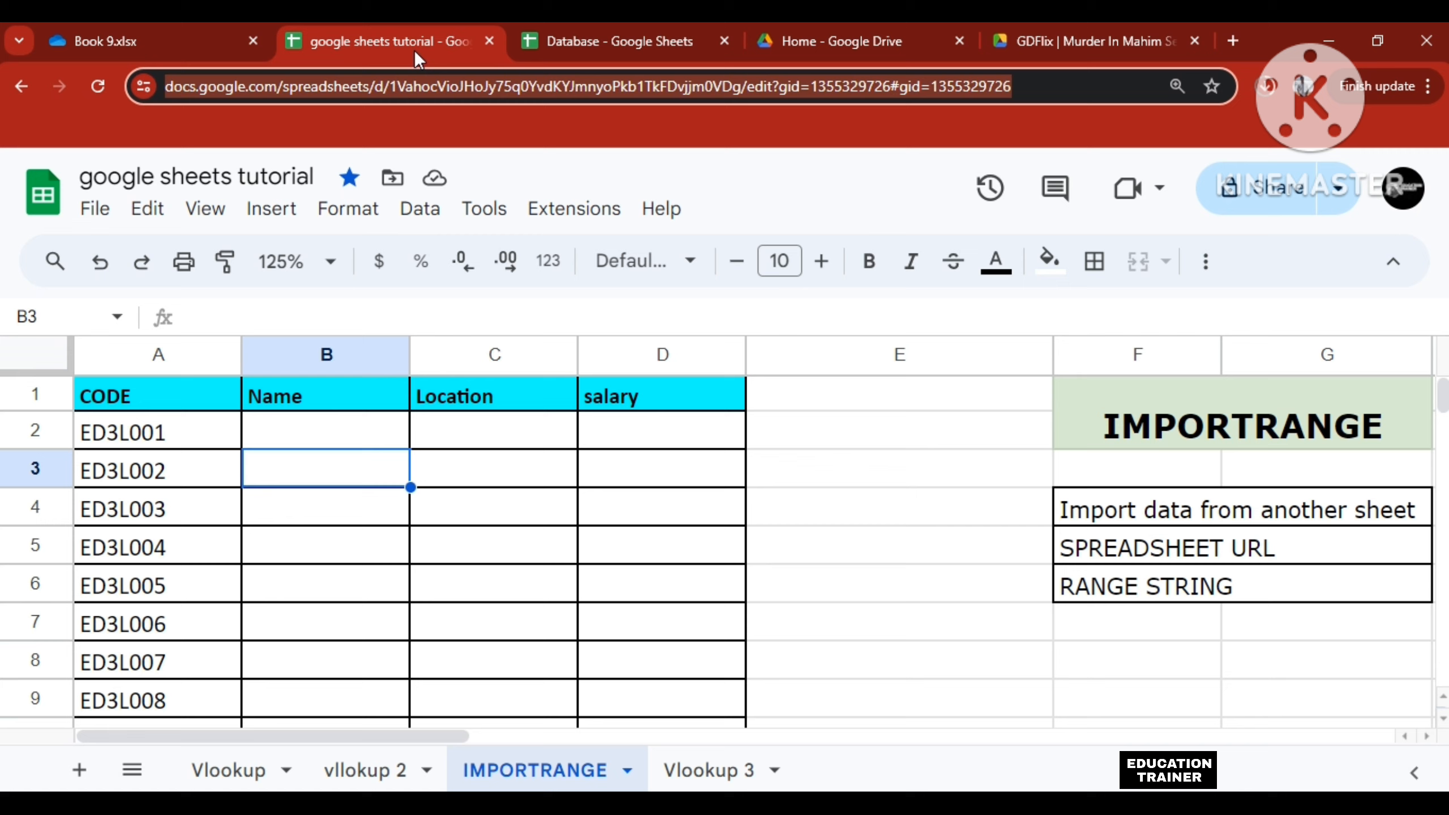
click(697, 485)
click(1161, 555)
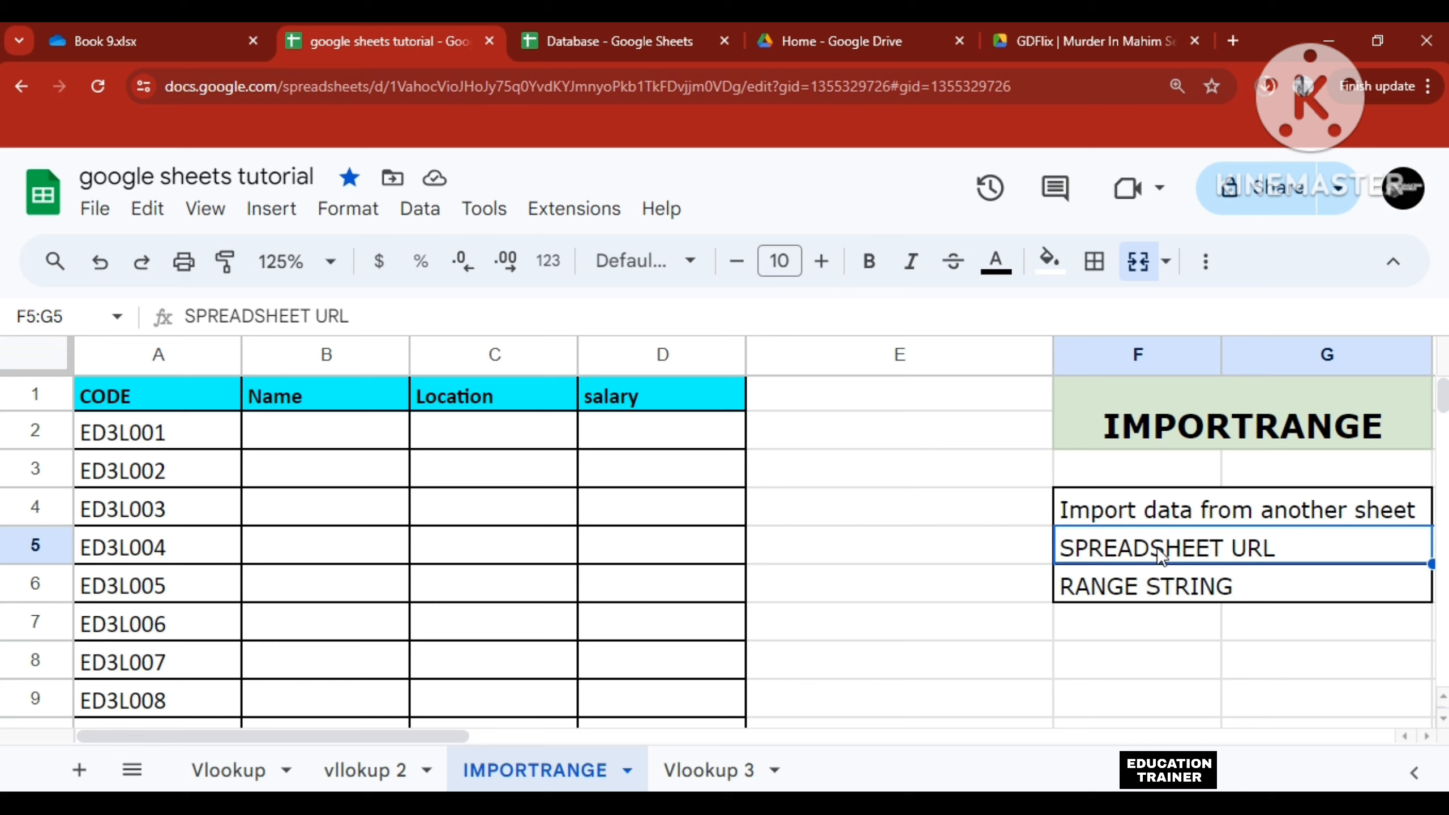
click(1189, 594)
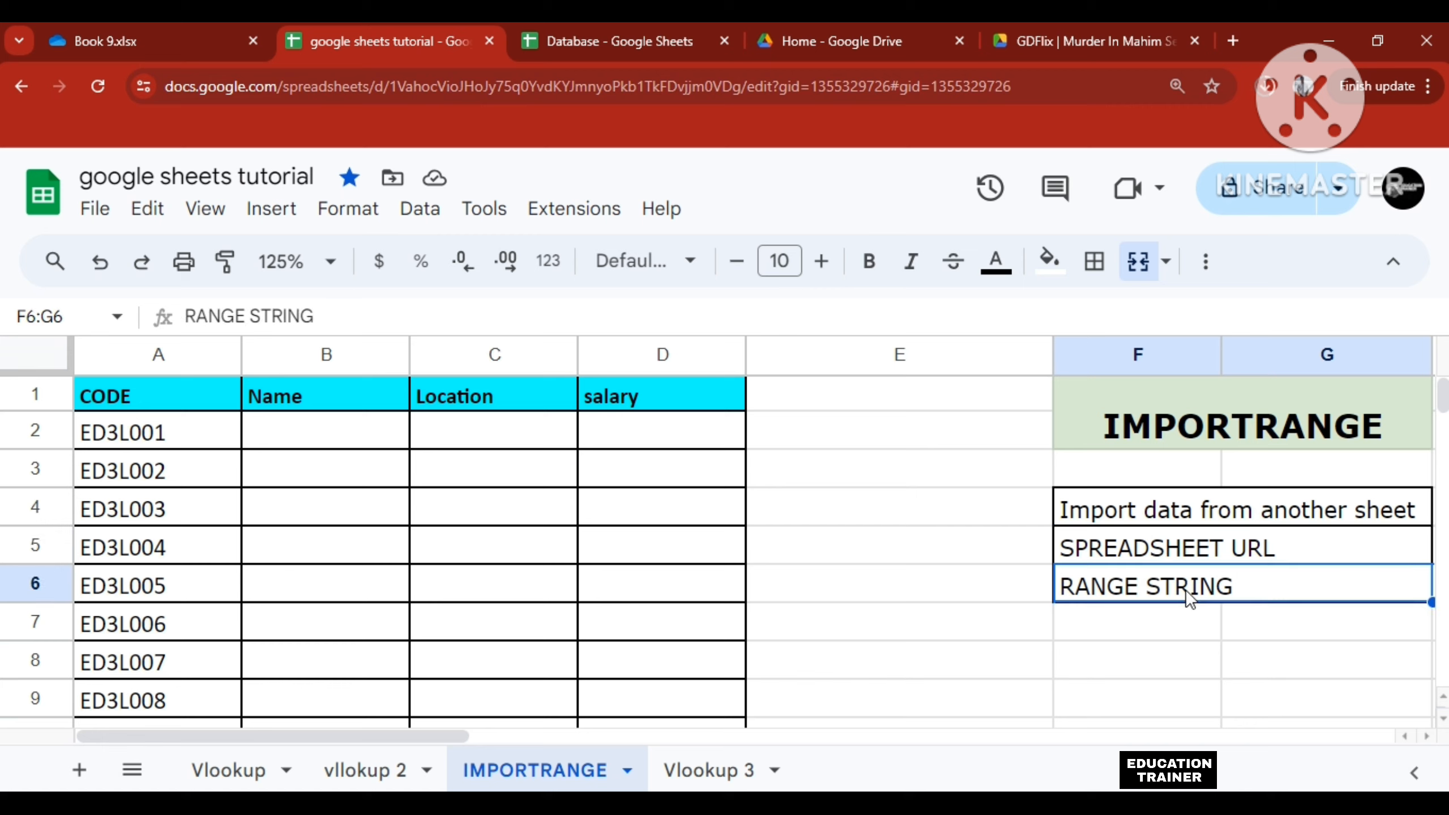
- Select cells B2:D6 in the IMPORTRANGE sheet to indicate the name, location and salary area
click(318, 443)
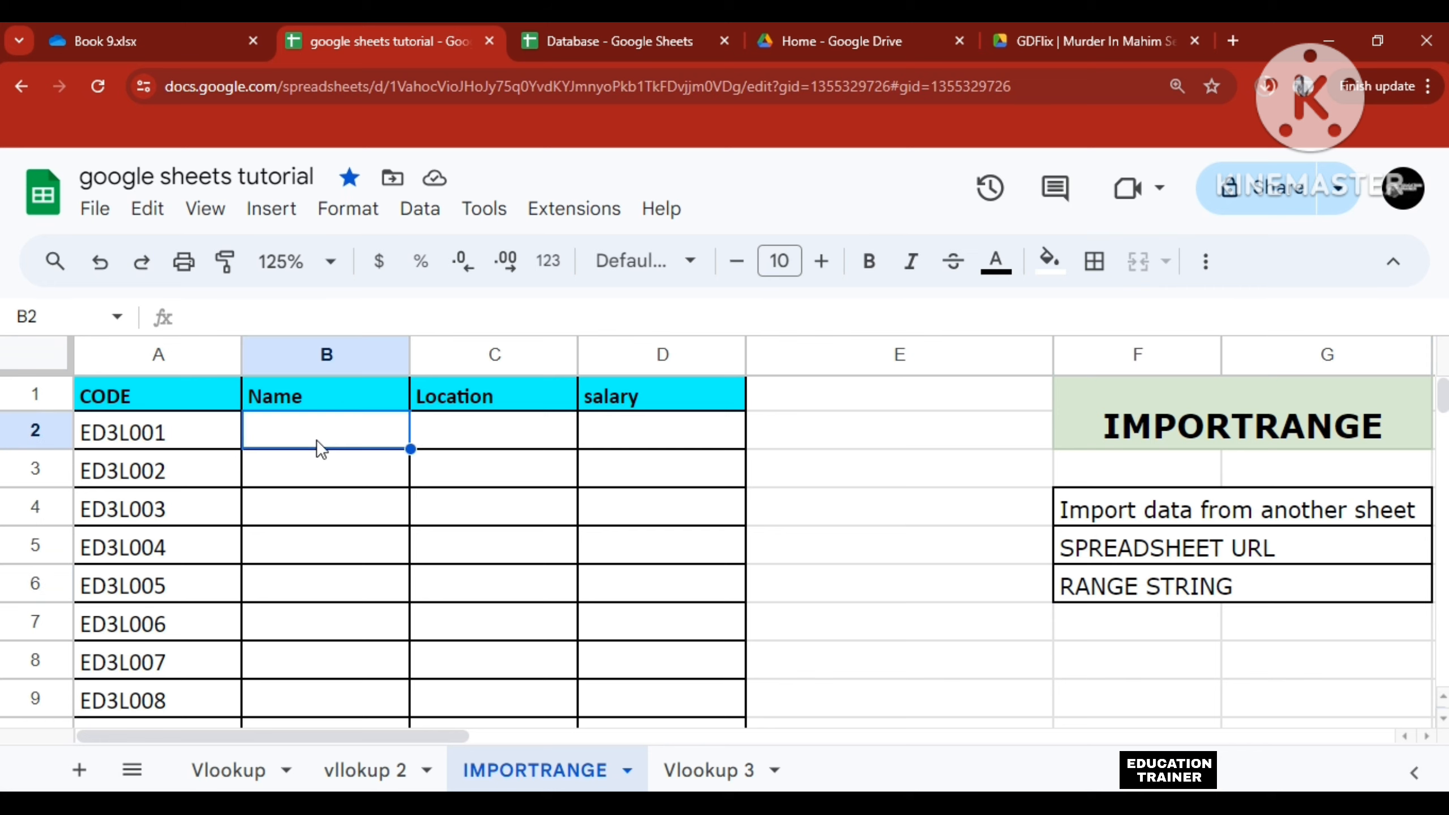
key(shift+Right)
key(shift+Right)
key(shift+Down)
key(shift+Down)
key(shift+Down)
key(shift+Down)
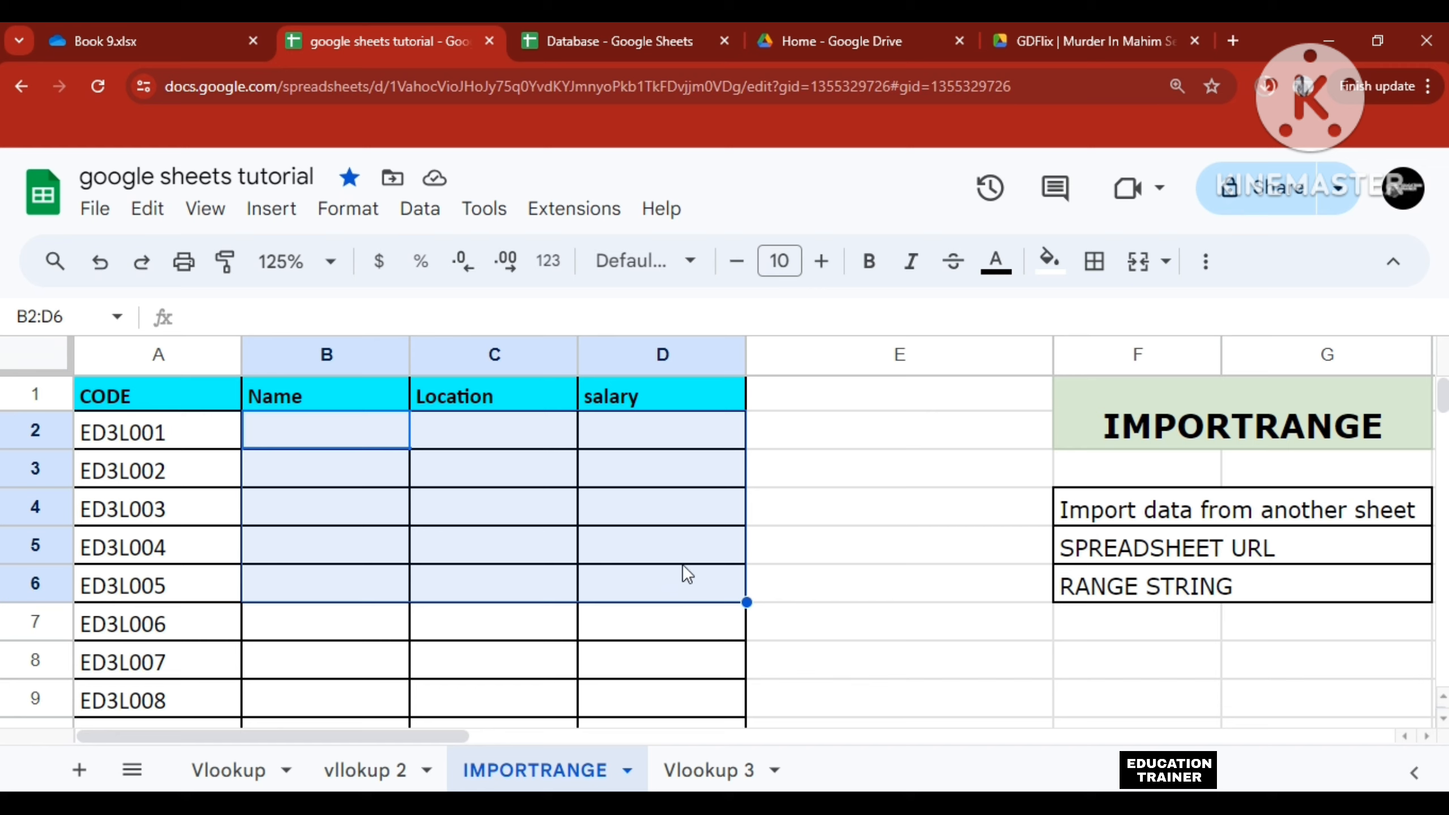
- Start an IMPORTRANGE formula in cell B2 of the IMPORTRANGE sheet
click(354, 424)
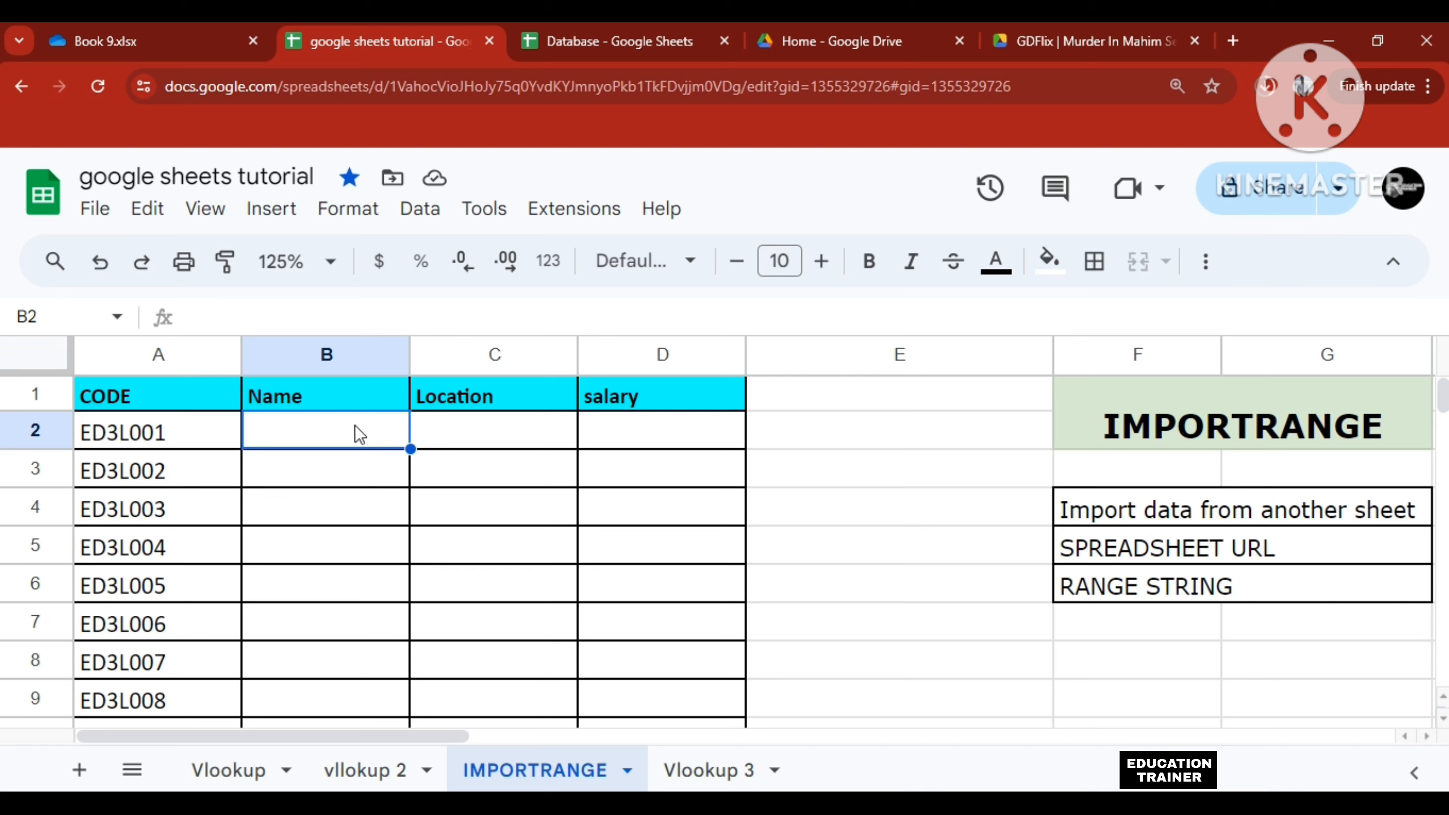
text(=impo)
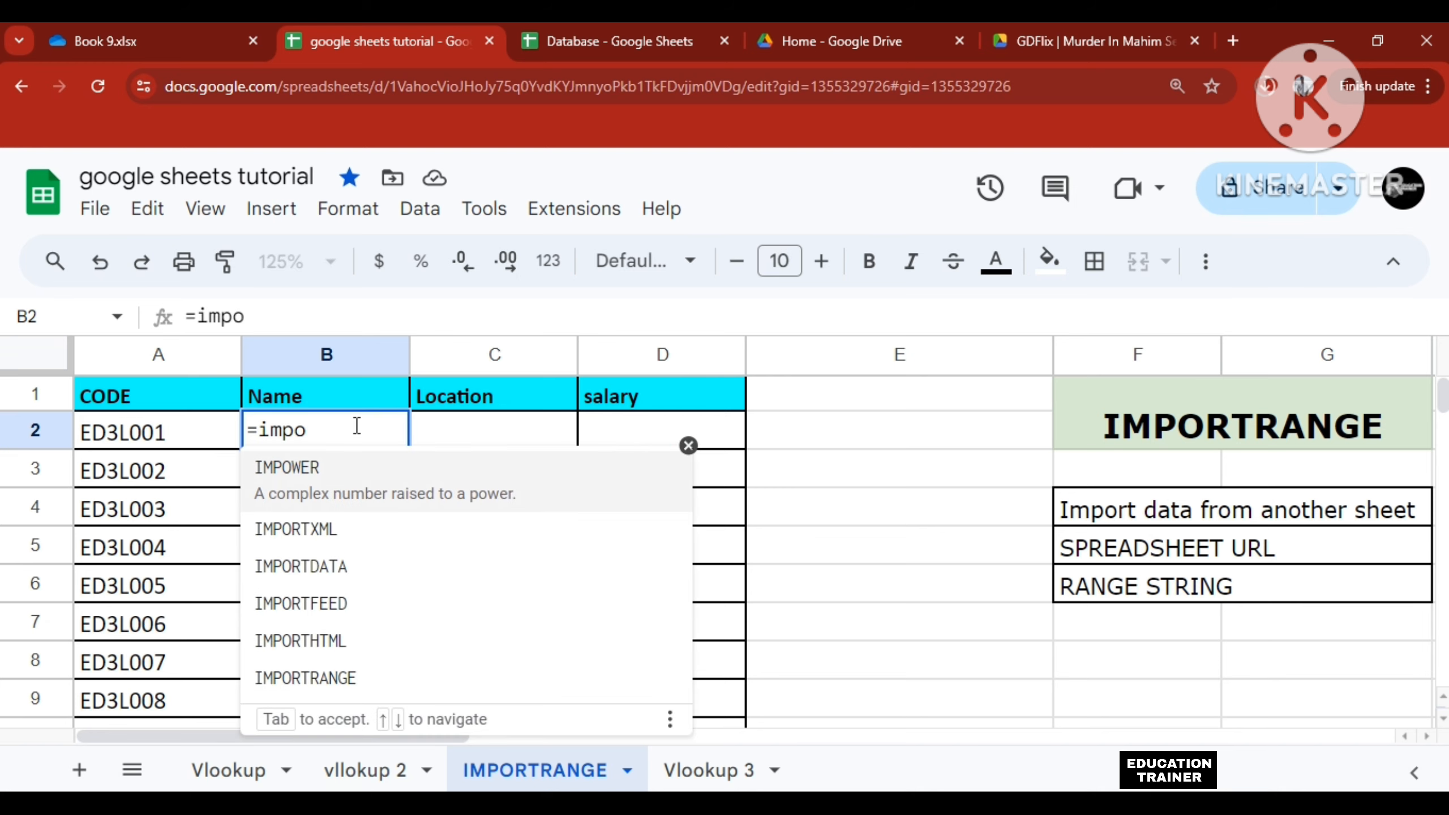
key(Down)
key(Down)
key(Down)
key(Down)
key(Down)
key(Tab)
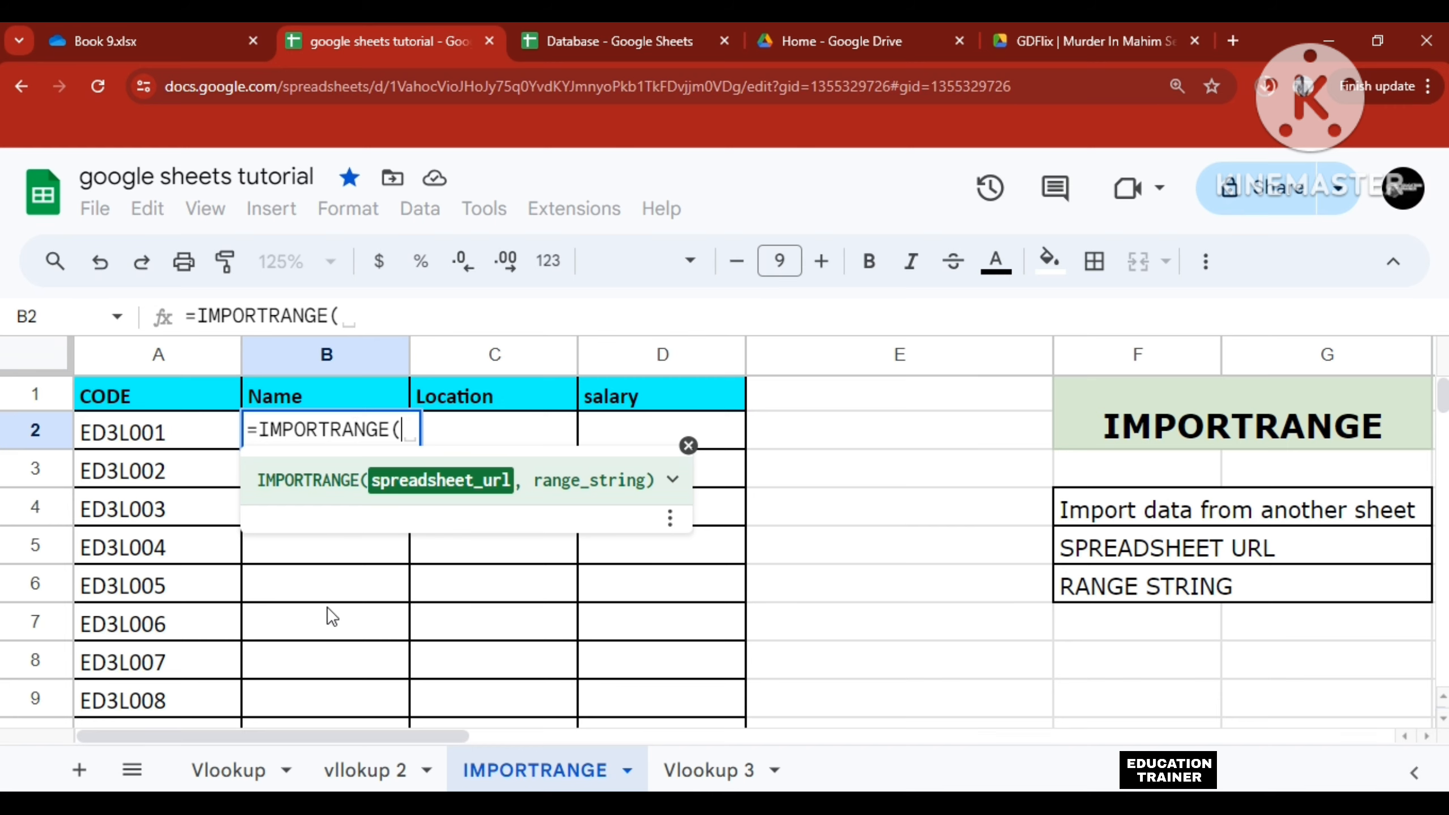
- Copy the Database spreadsheet's URL and insert it in double quotes as the formula's first argument, followed by a comma
click(612, 41)
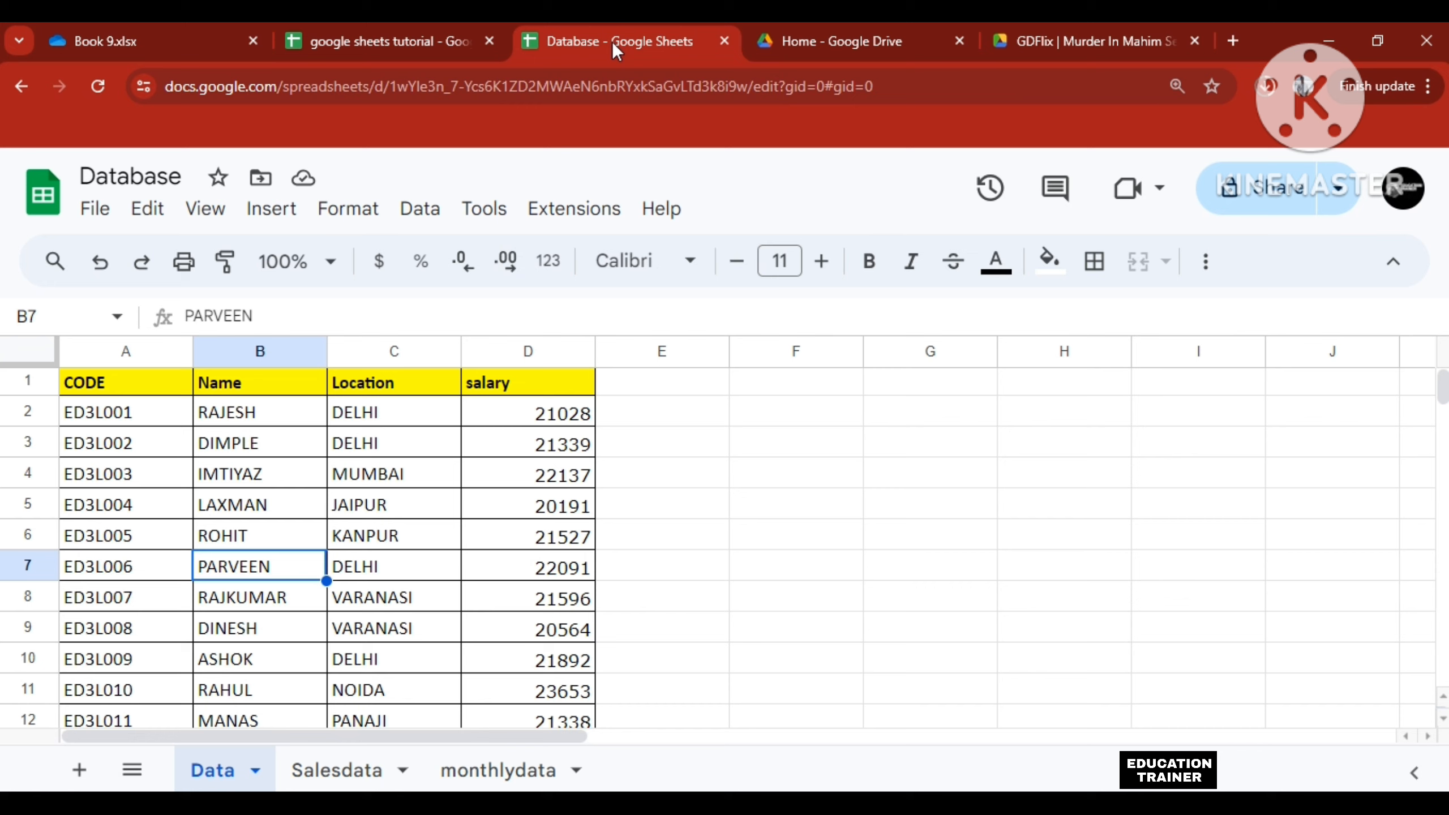
click(637, 88)
key(ctrl+c)
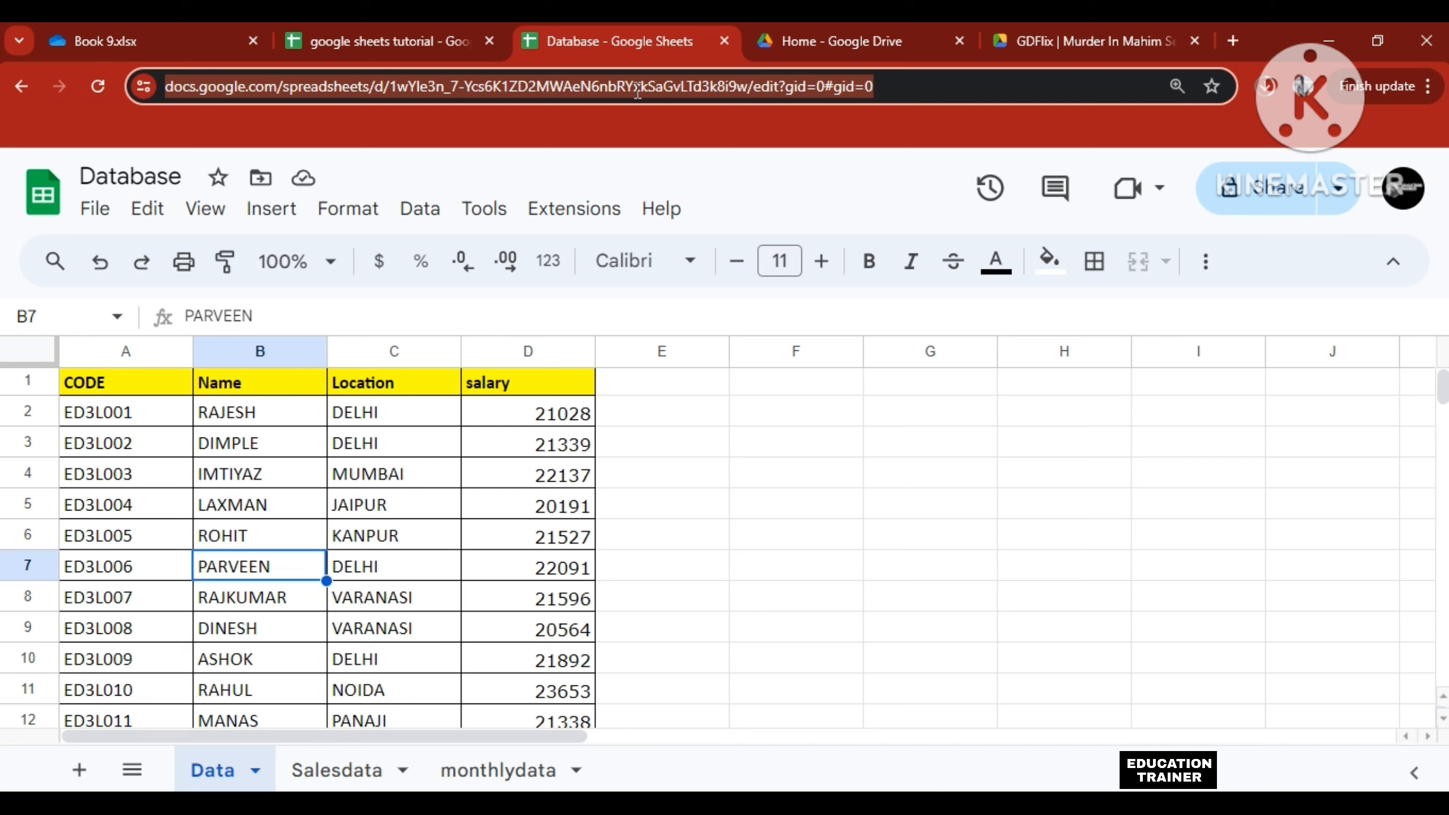
click(398, 41)
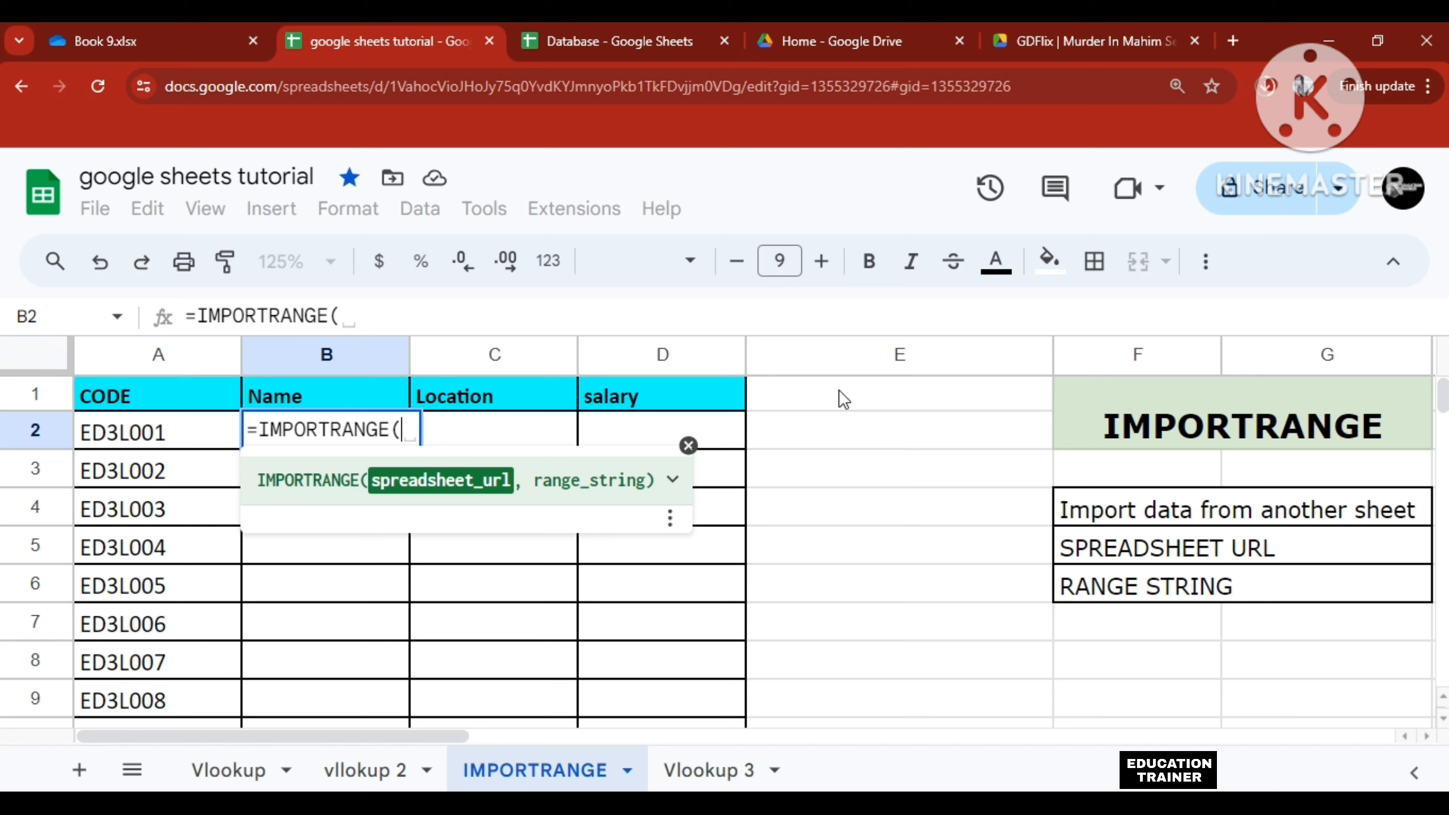
text(")
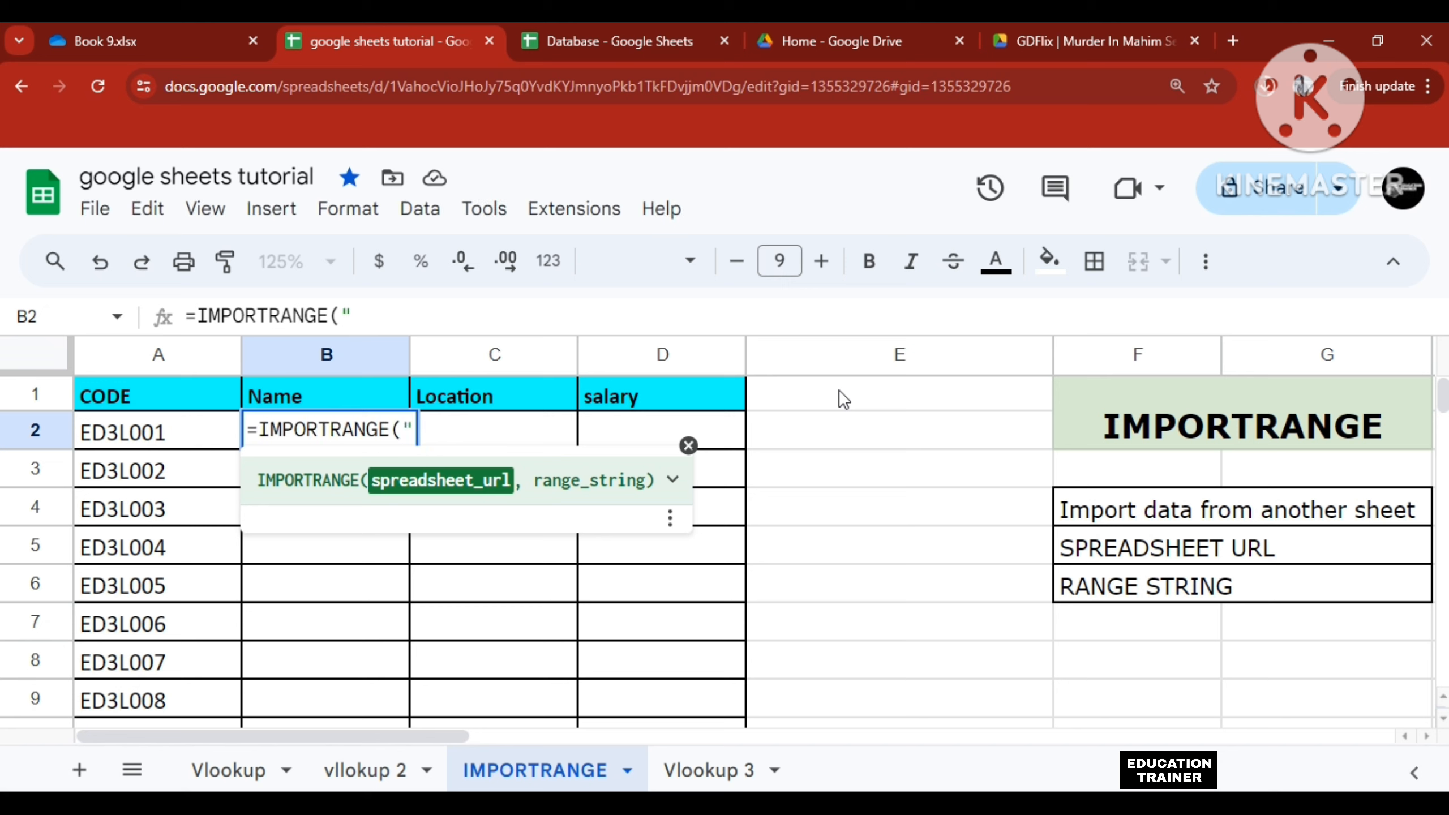
key(ctrl+v)
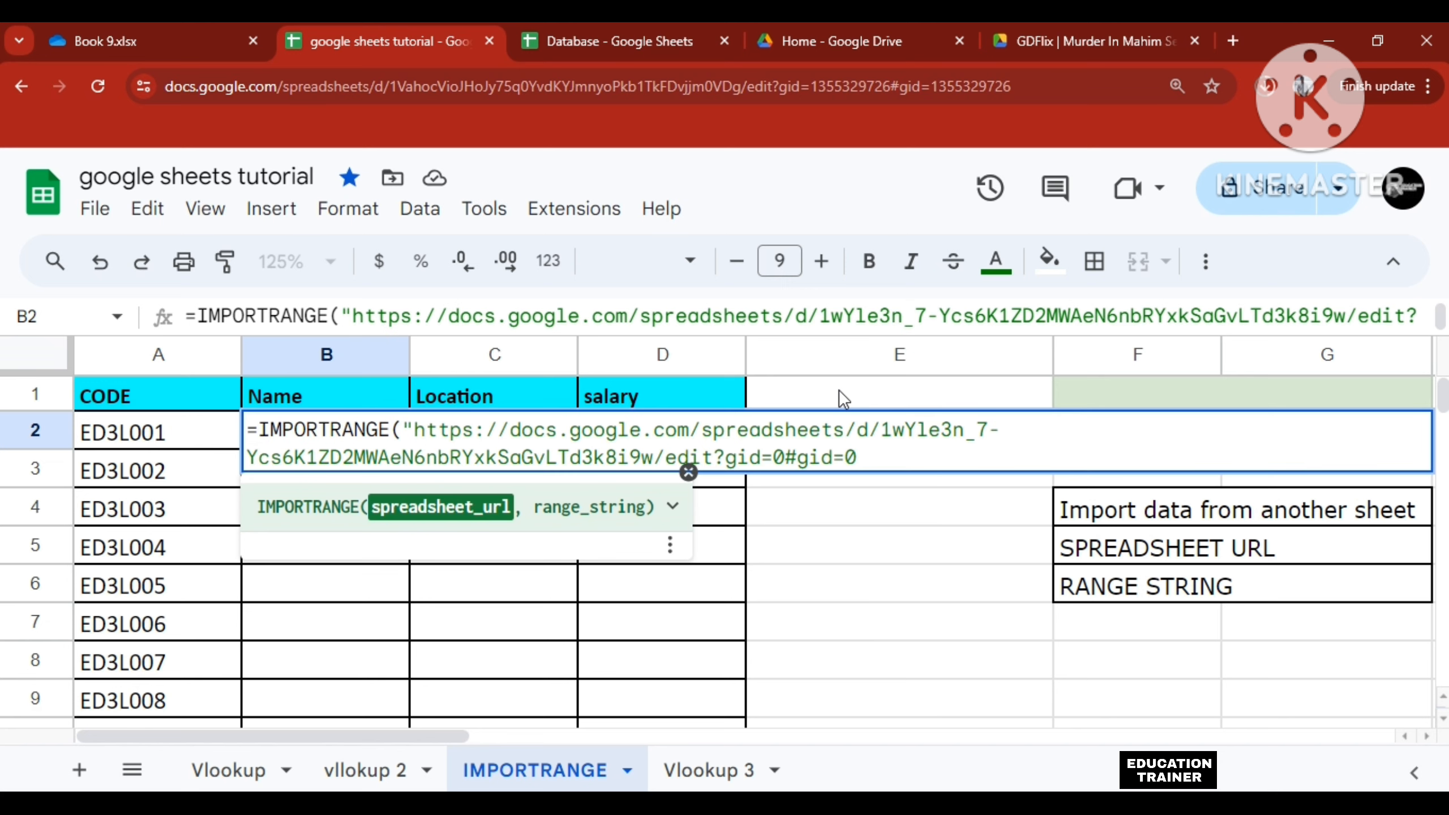
text(")
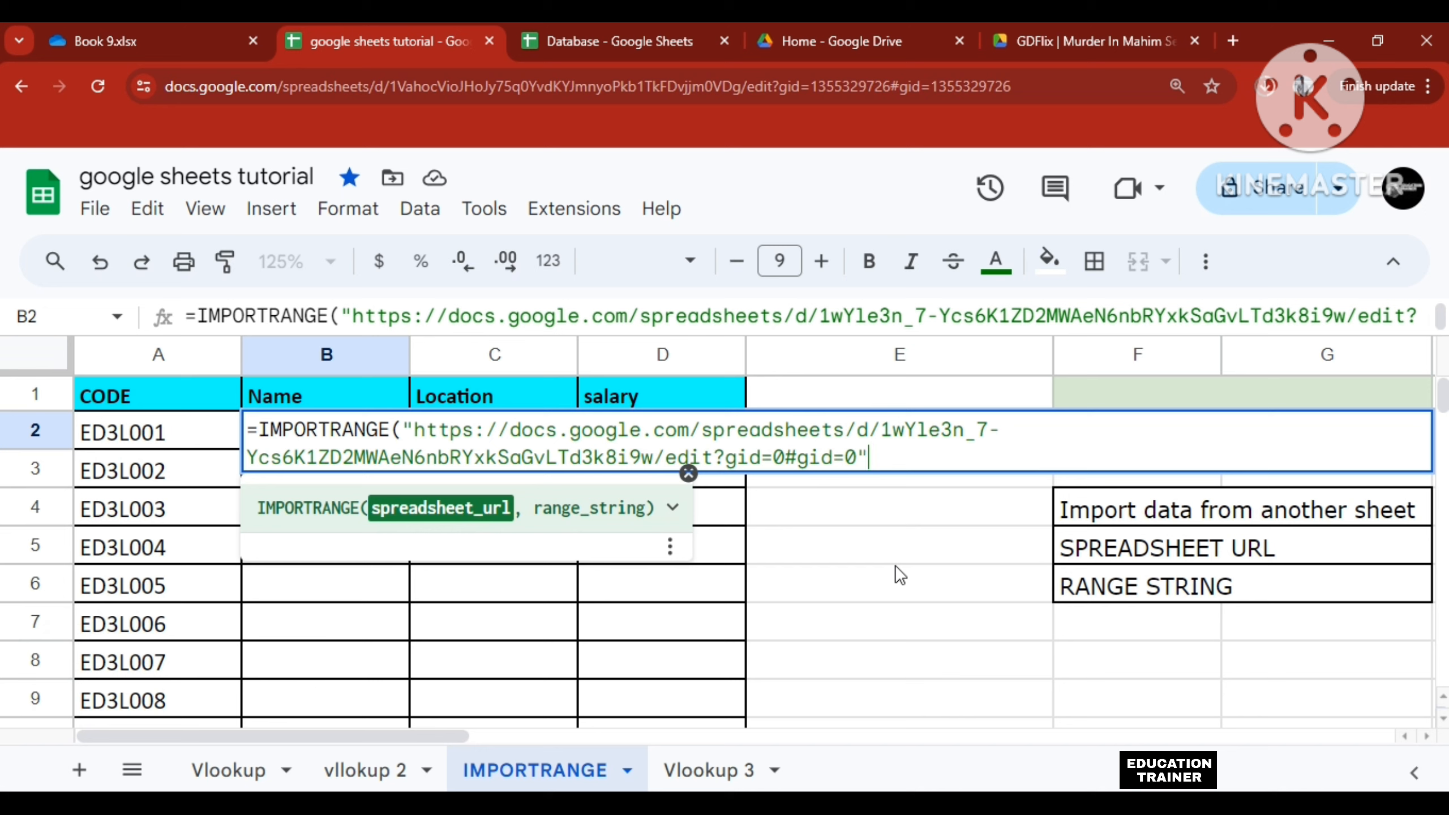
text(,)
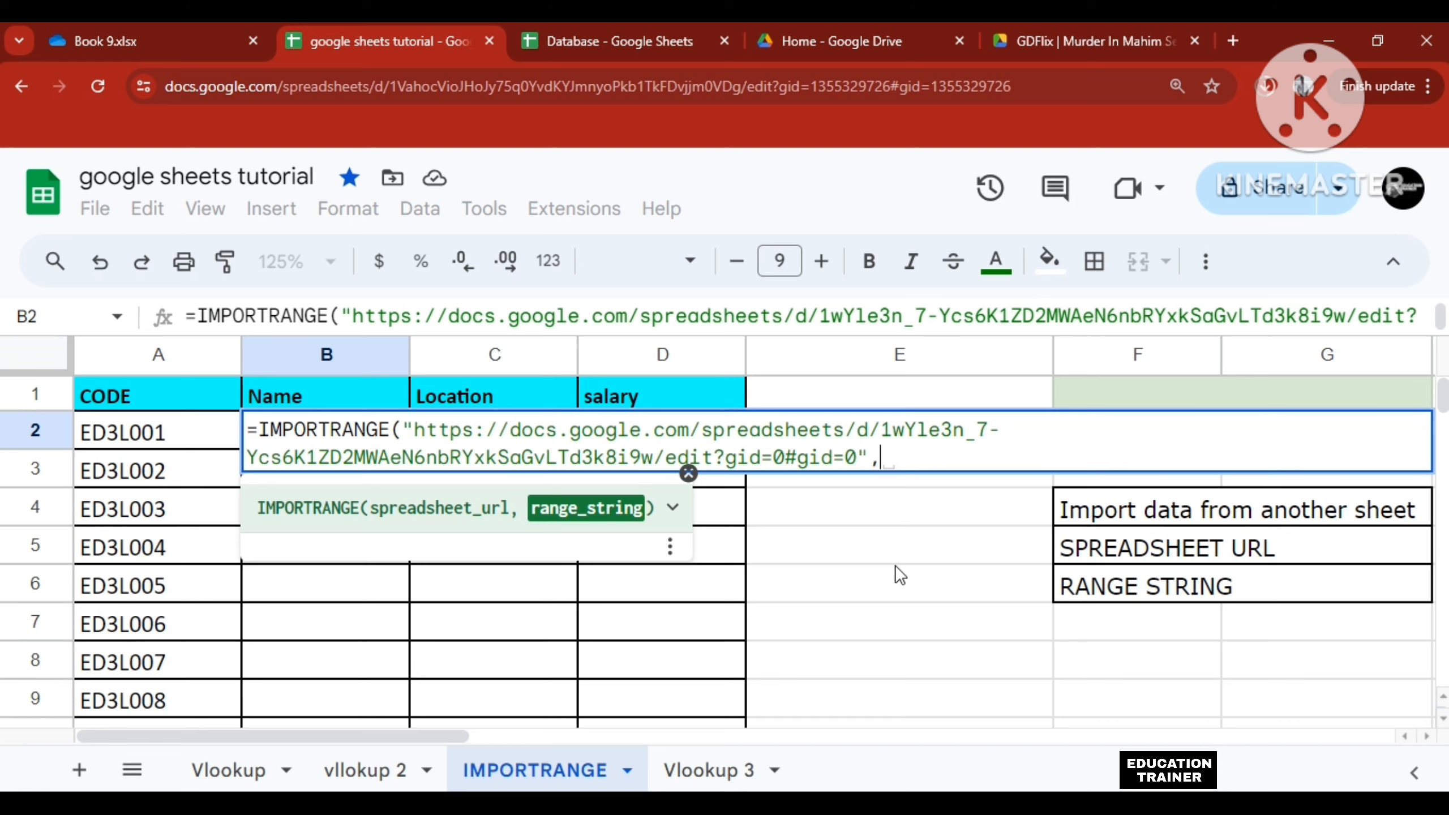
- Determine the source range on the Database spreadsheet's Data sheet by selecting the name, location and salary records from B2 to D18
click(630, 38)
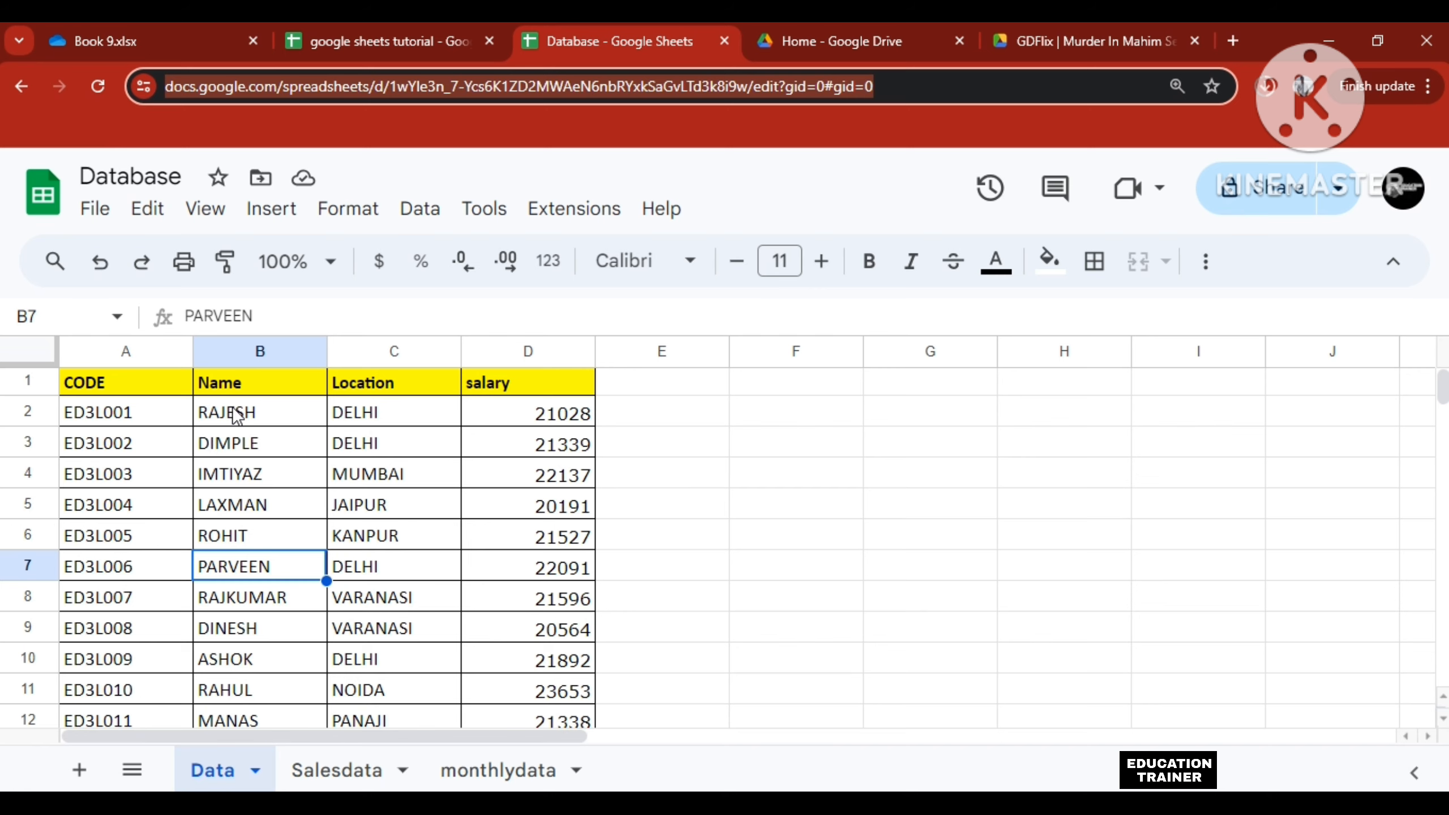
click(321, 38)
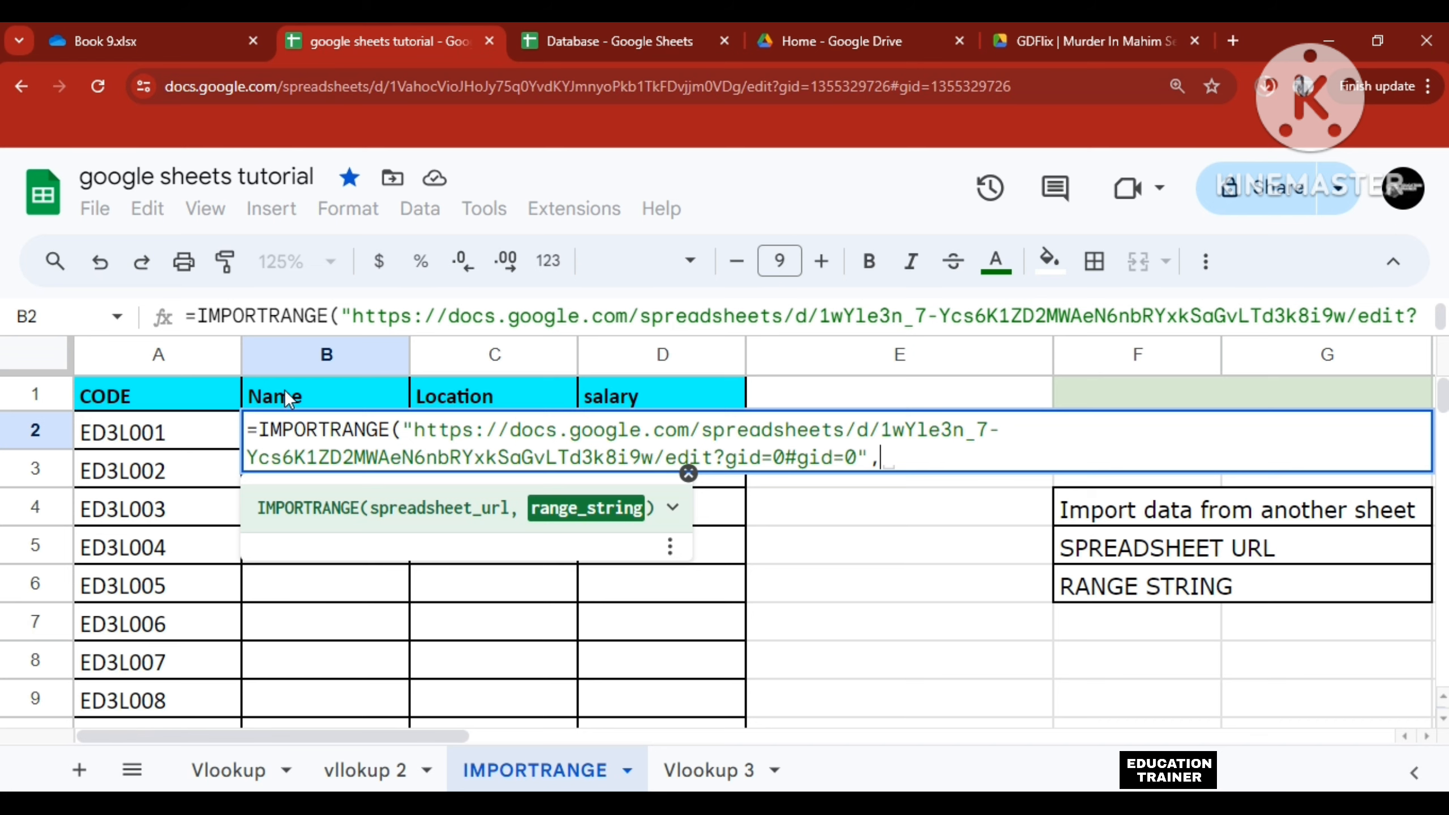
click(616, 39)
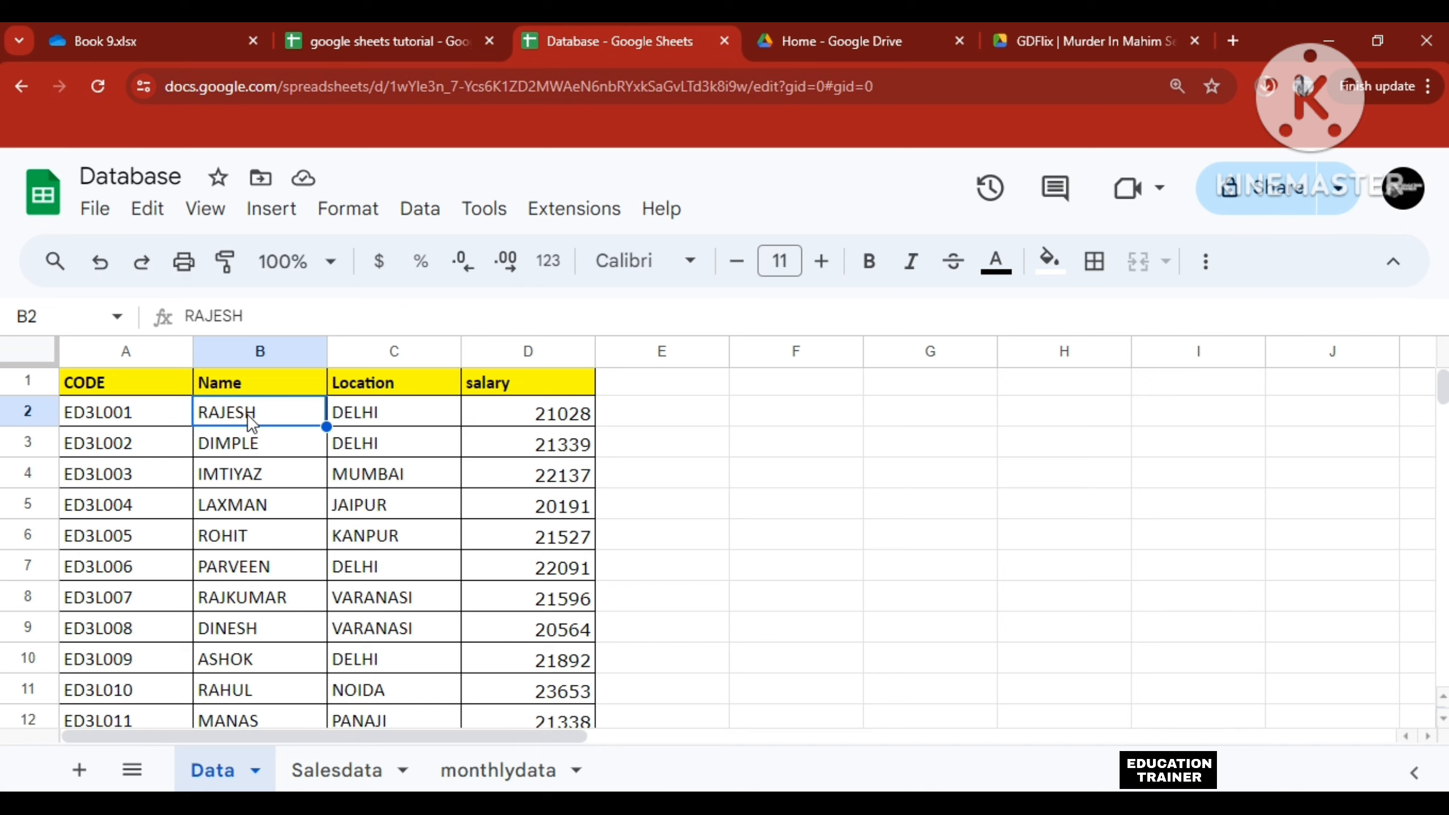
key(ctrl+shift+Right)
key(shift+Down)
key(shift+Down)
key(shift+Down)
key(shift+Down)
key(shift+Down)
key(shift+Down)
key(shift+Down)
key(shift+Down)
key(shift+Down)
key(shift+Down)
key(shift+Down)
key(shift+Down)
key(shift+Down)
key(shift+Down)
key(shift+Down)
key(shift+Down)
key(shift+Down)
key(shift+Down)
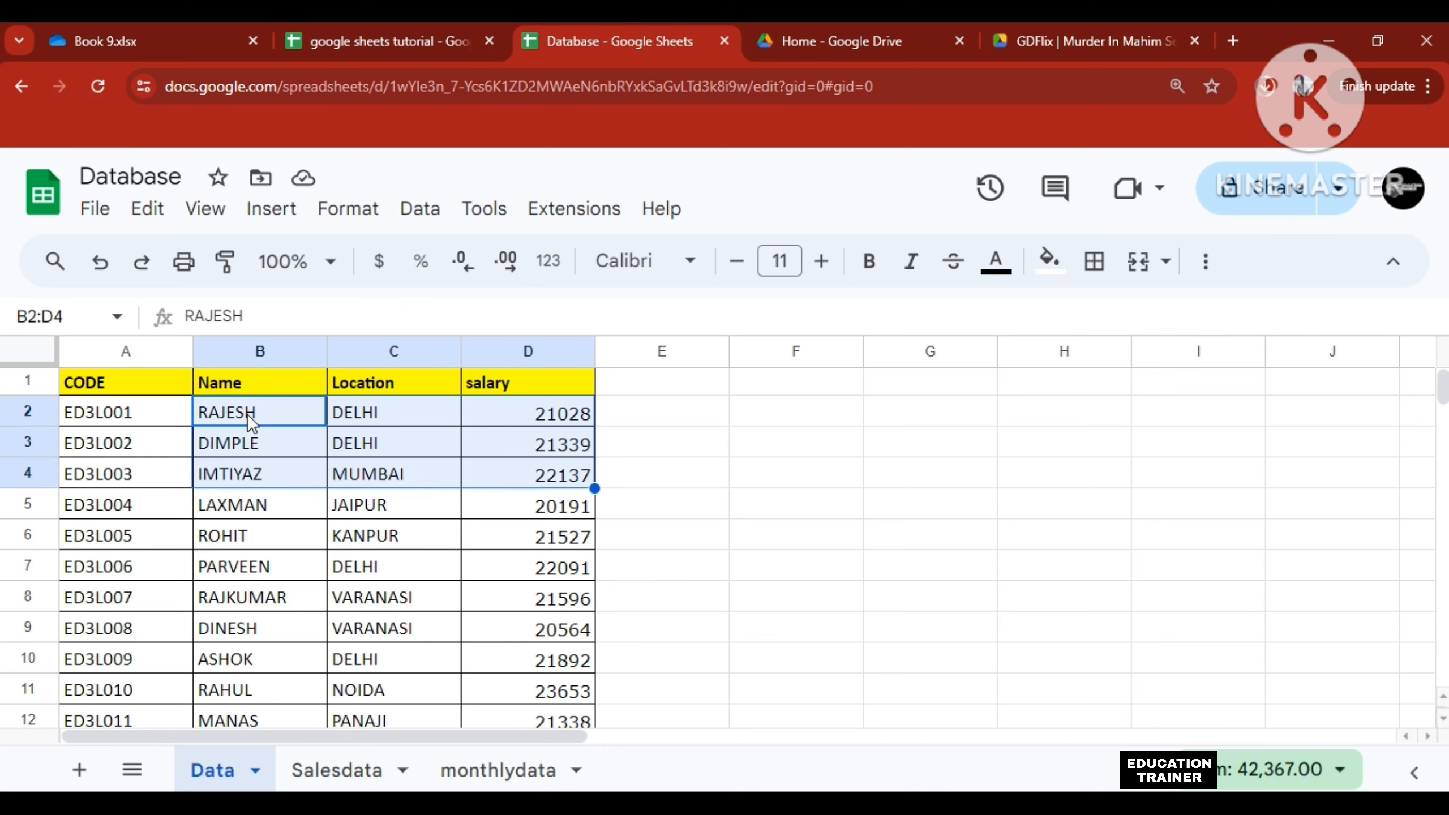
key(shift+Down)
key(shift+Down)
key(shift+Down)
key(shift+Down)
key(shift+Up)
key(shift+Up)
key(shift+Up)
key(shift+Up)
key(shift+Up)
key(shift+Up)
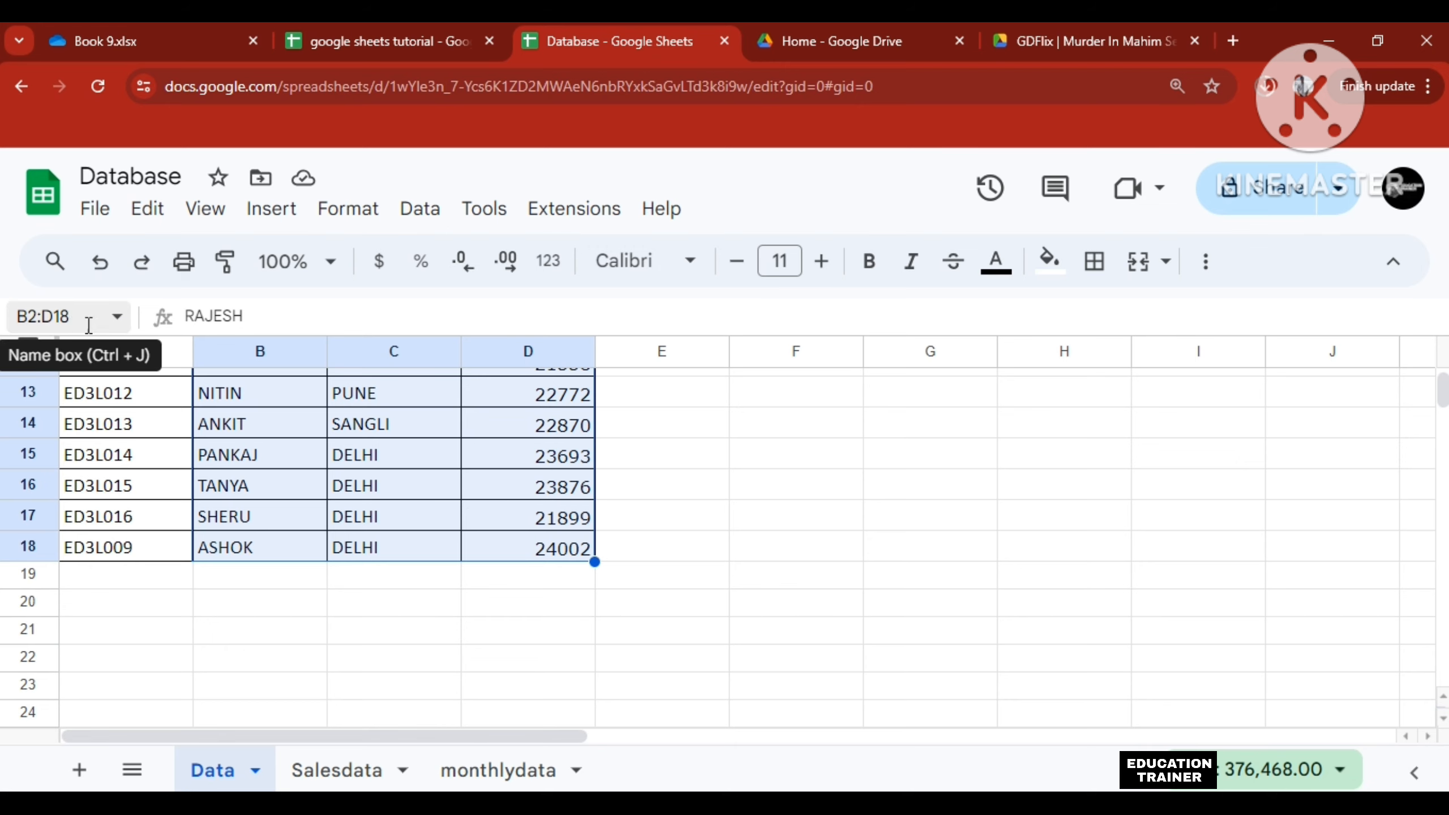
click(271, 484)
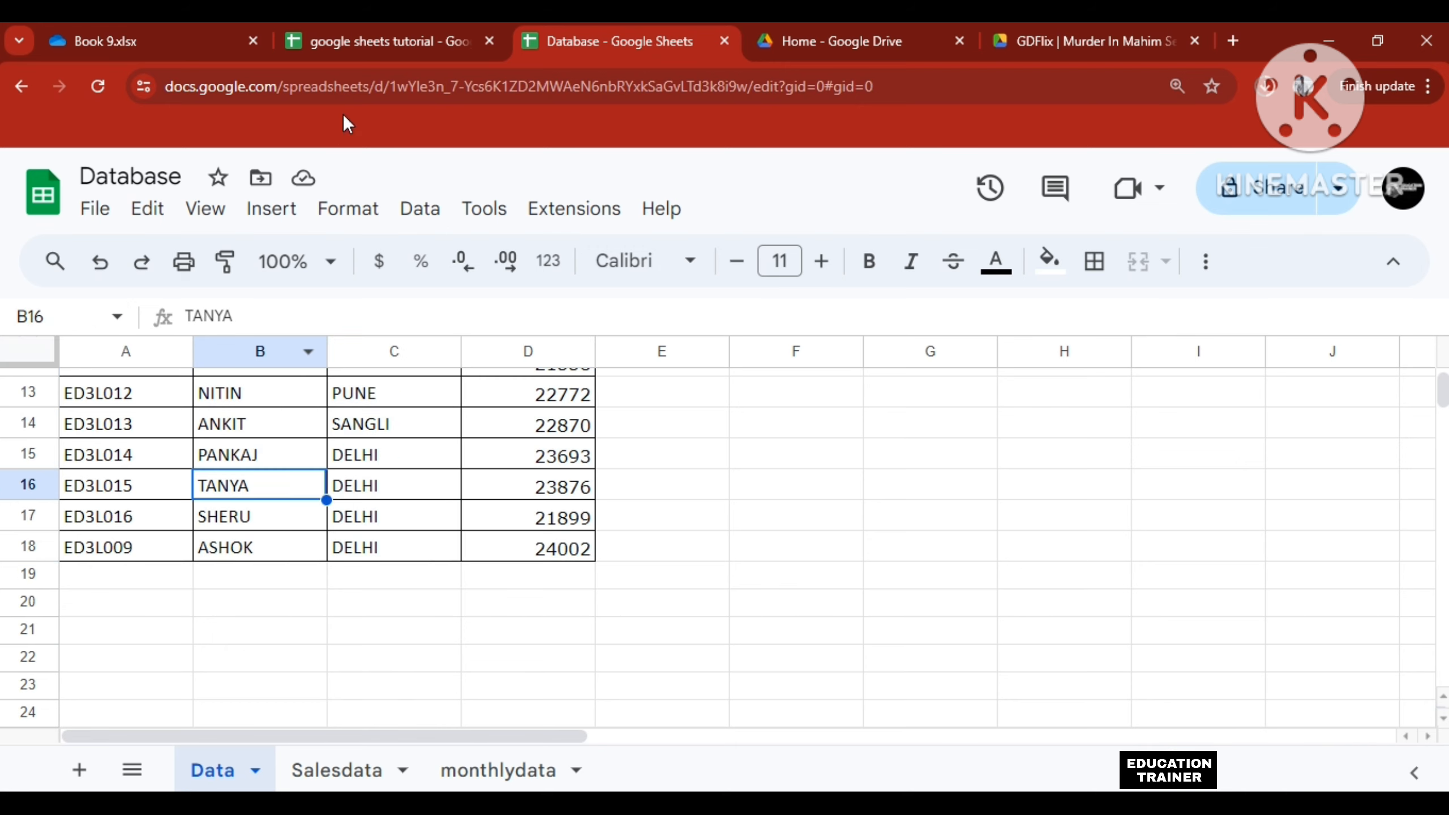
- Complete the IMPORTRANGE formula in cell B2 with the range string "data!b2:d18" and a closing parenthesis, and apply it
click(369, 38)
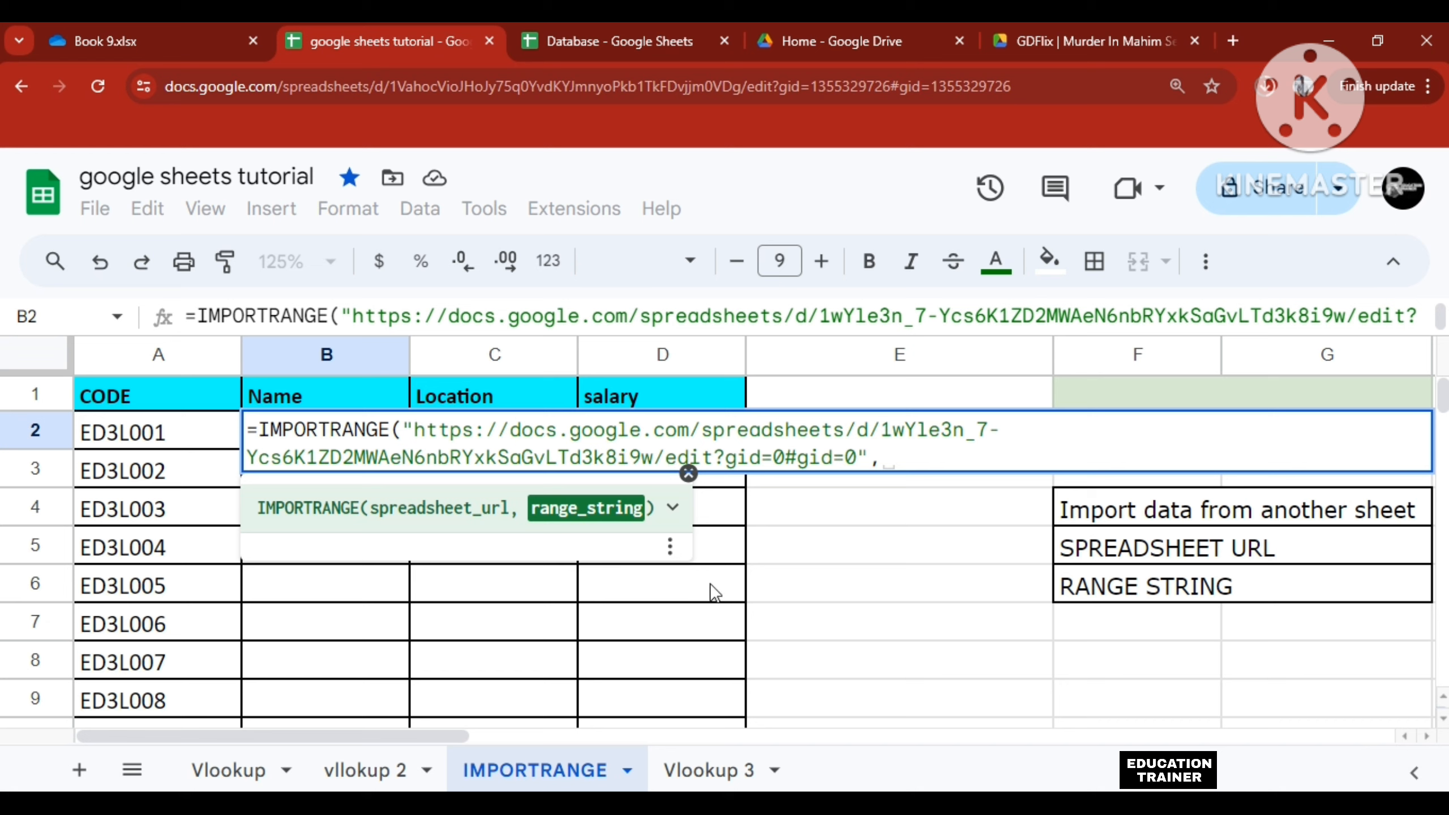
text("d)
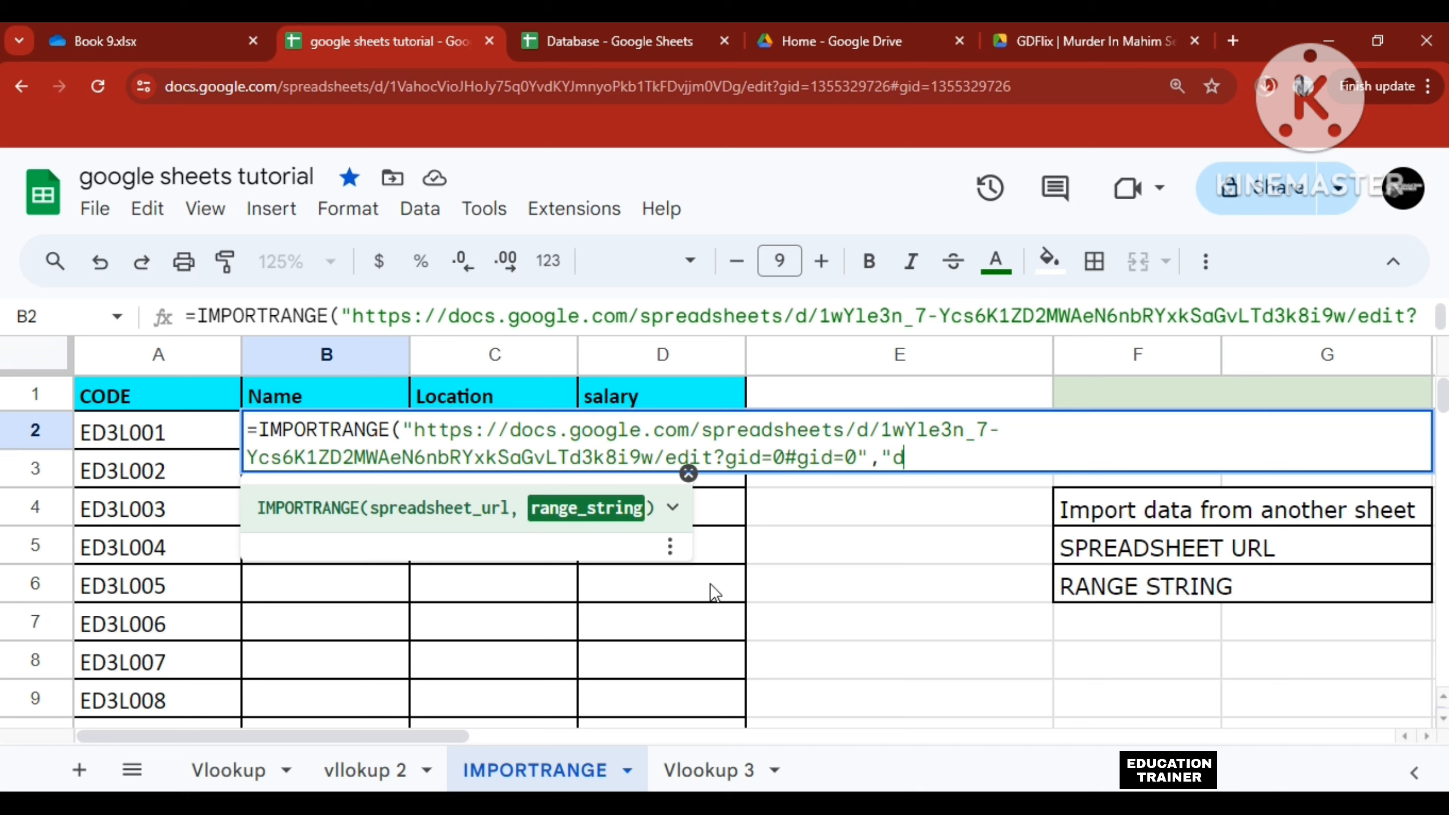
text(ata)
text(!b2:d1)
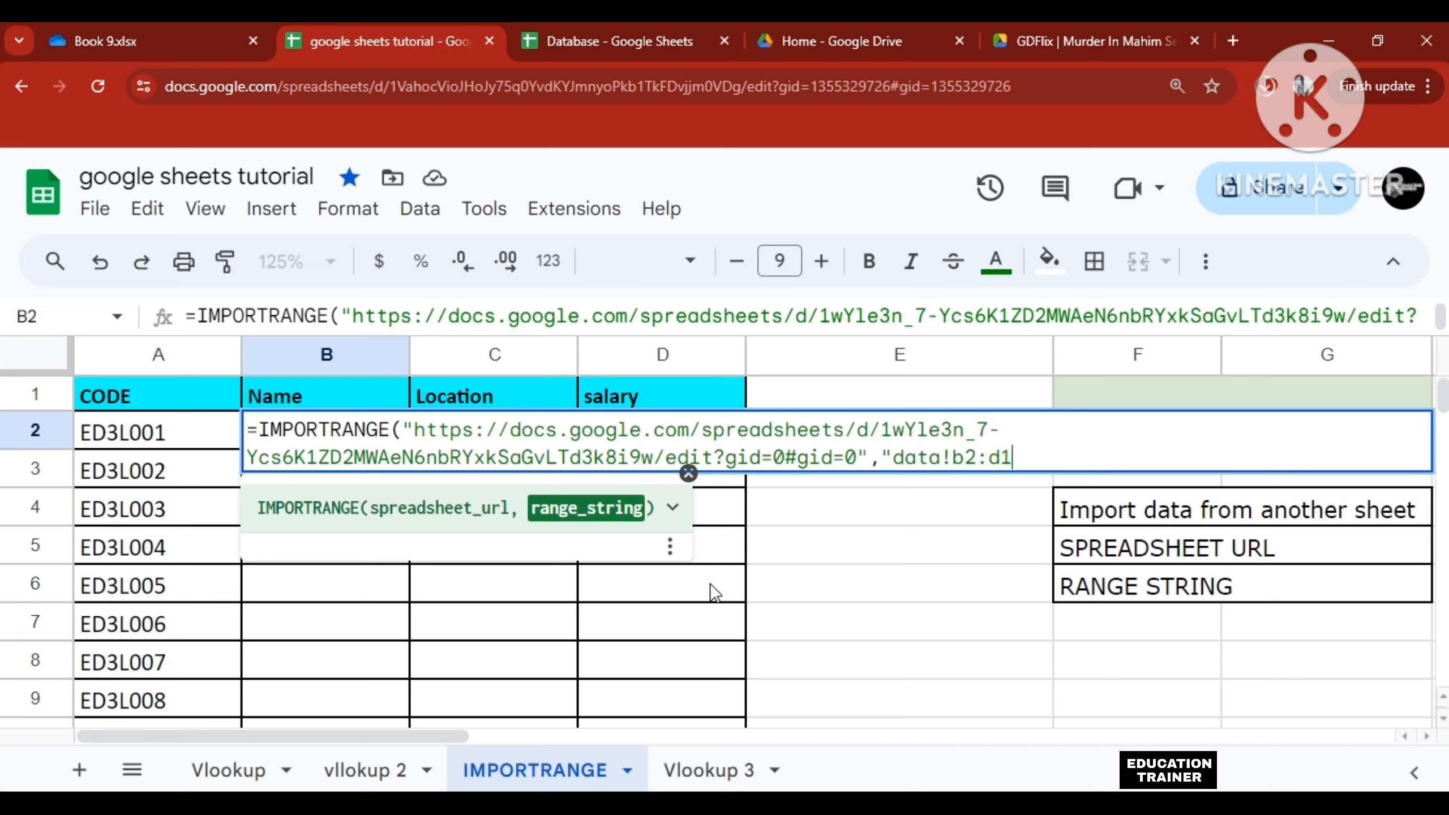
text(8"))
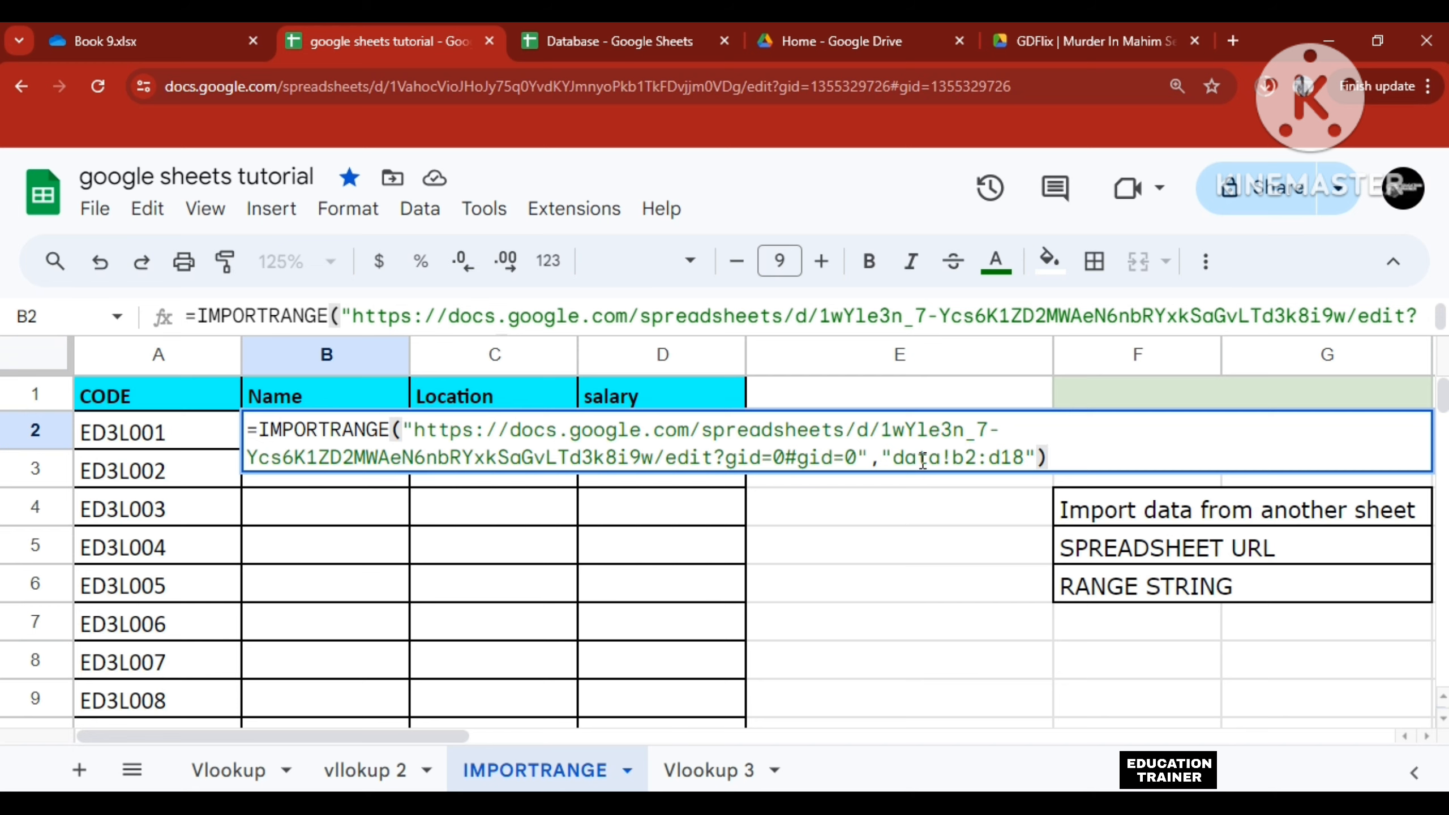
click(653, 41)
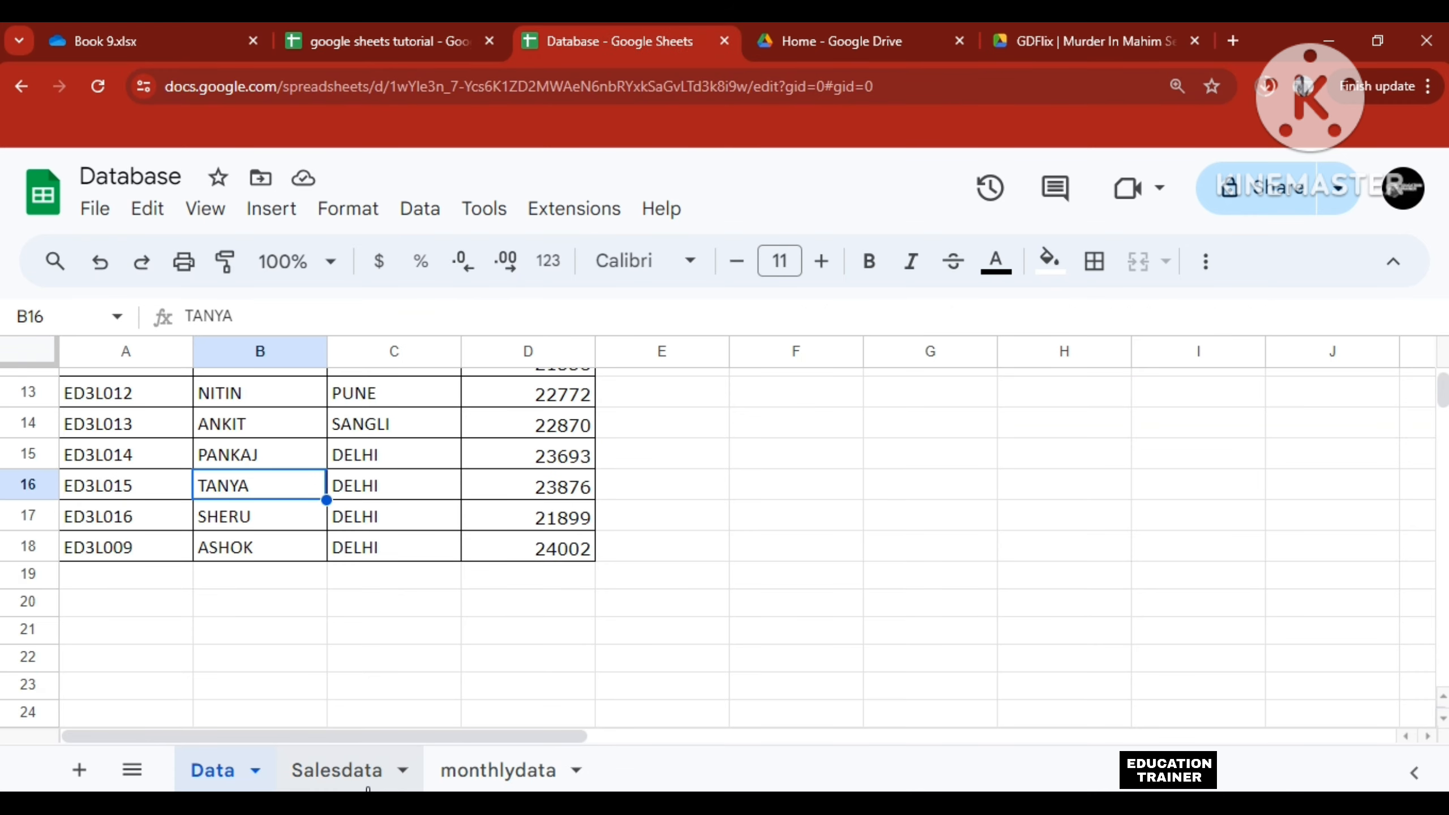
click(397, 38)
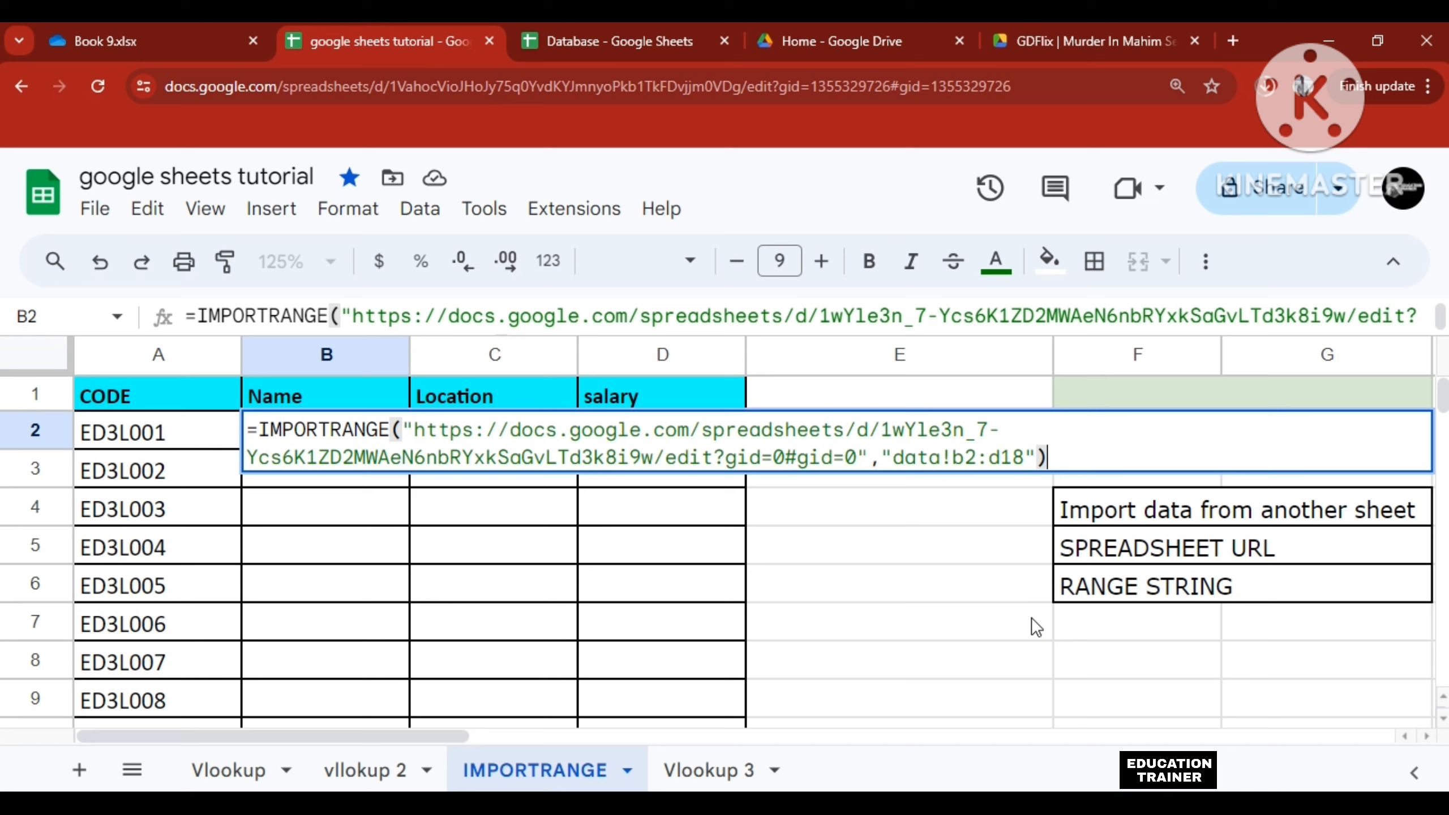
key(Return)
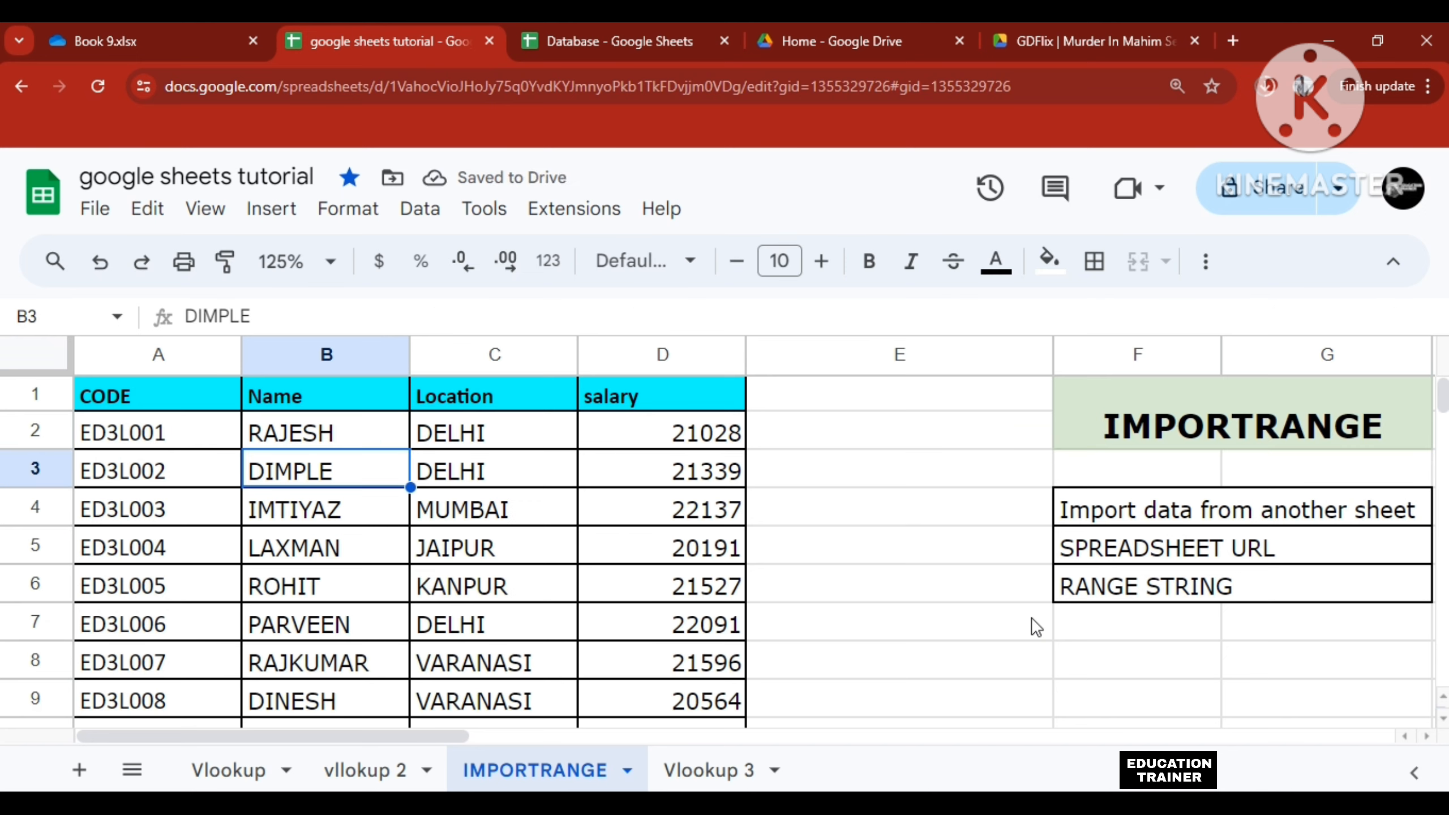
- Review the completed IMPORTRANGE formula in cell B2 of the IMPORTRANGE sheet
key(Up)
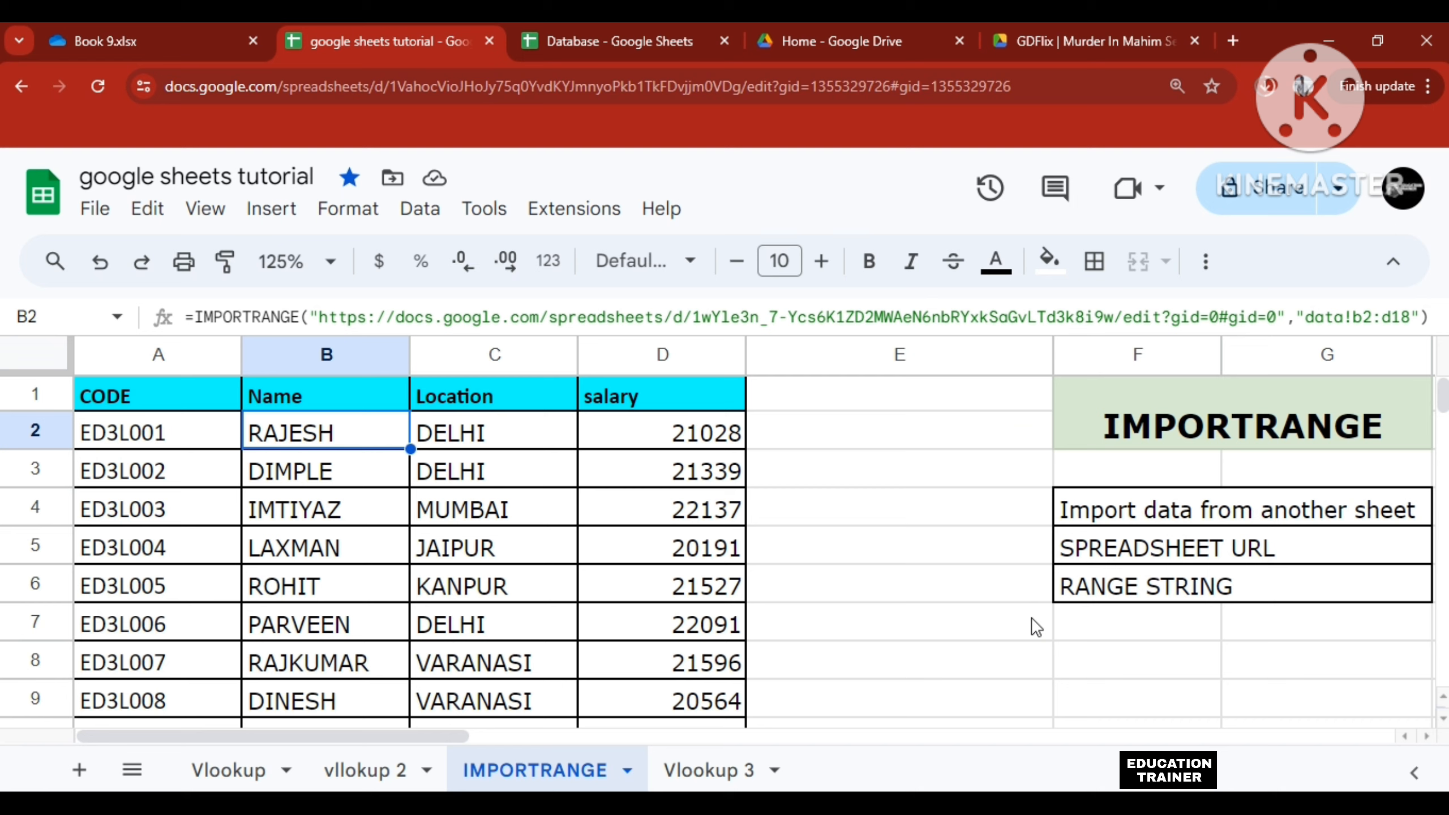
key(F2)
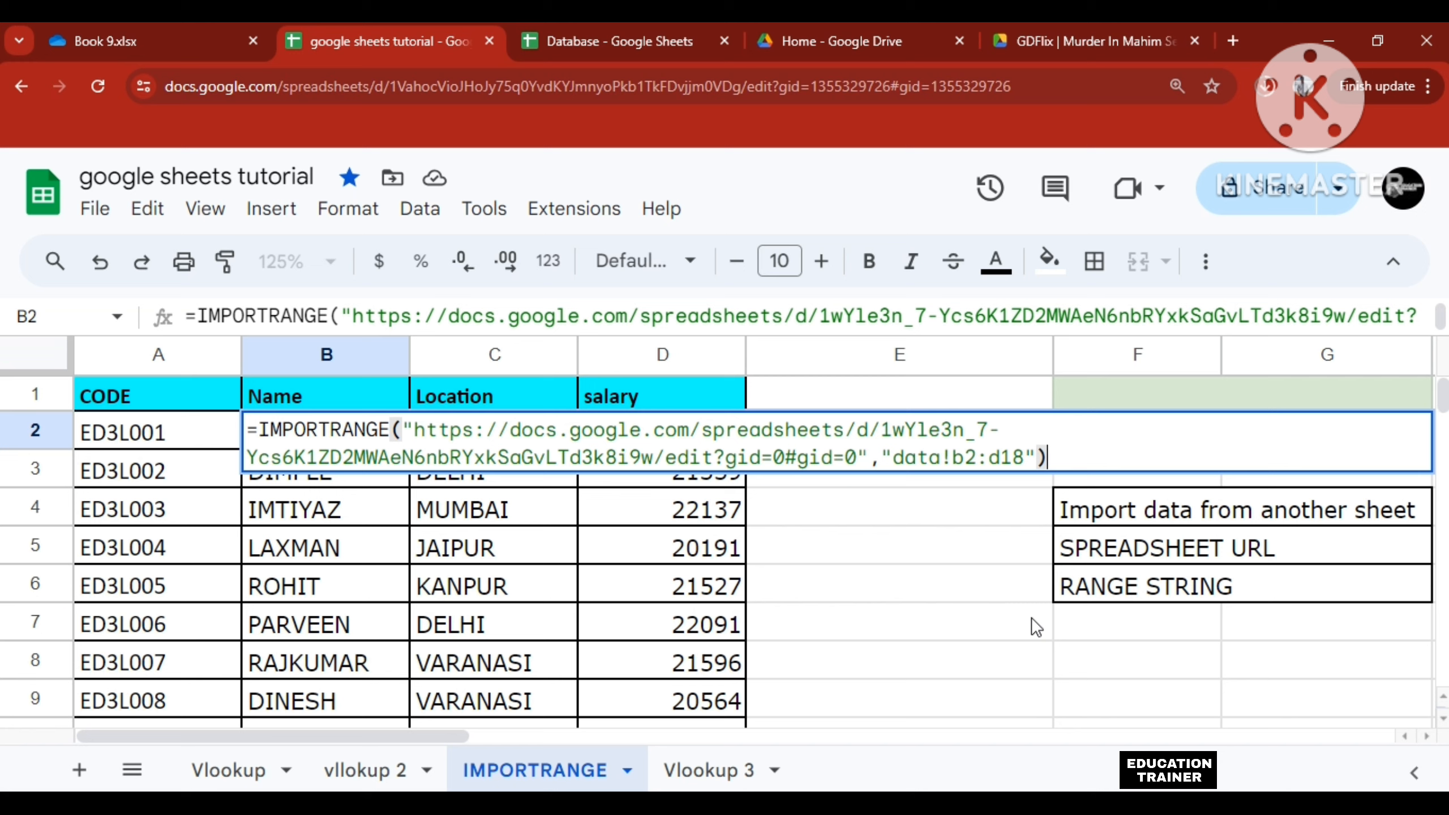
key(Return)
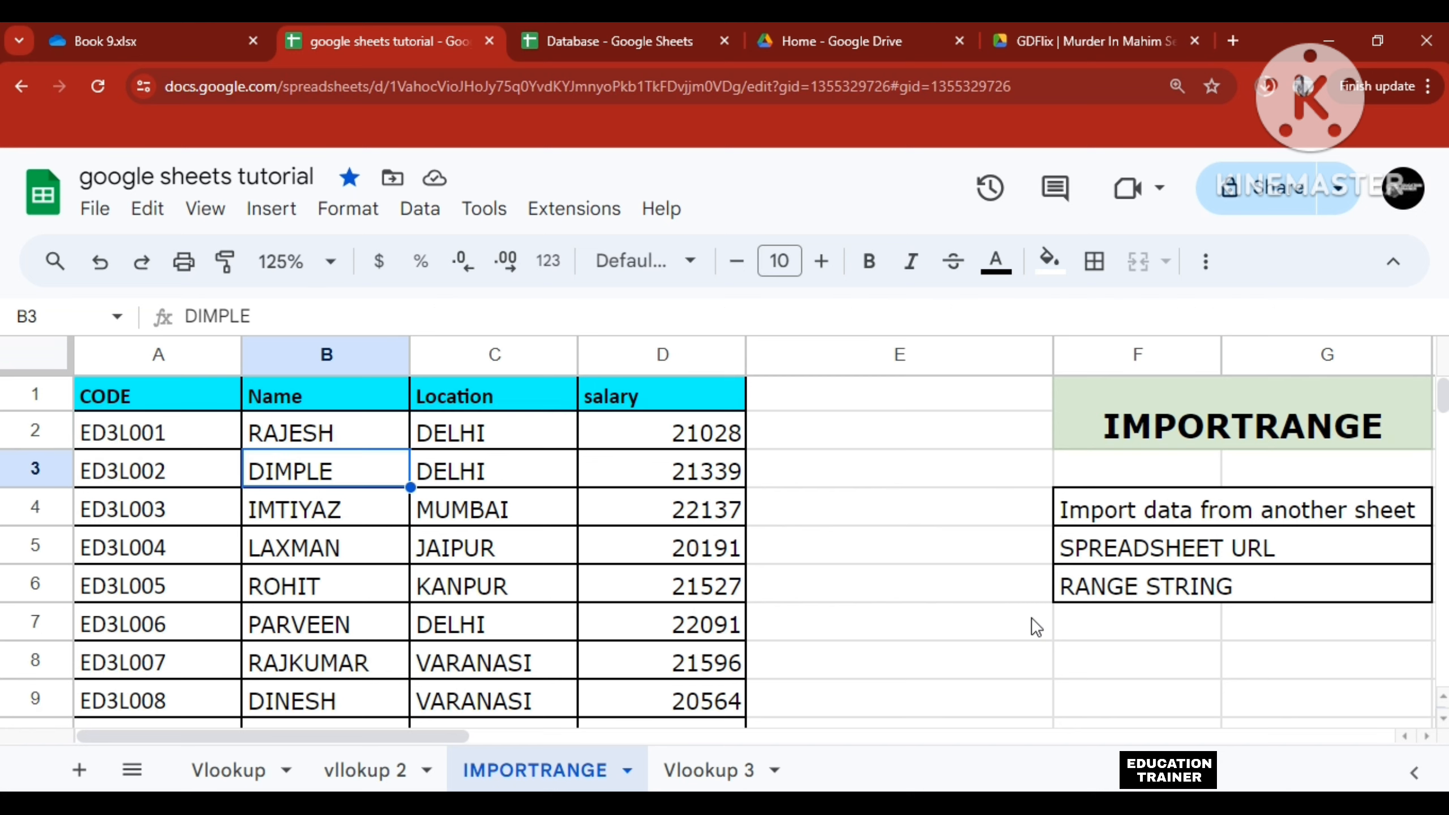
- Enter the example error text #ref in cell E2, clear it again and return to cell B2
key(Up)
key(Right)
key(Right)
key(Right)
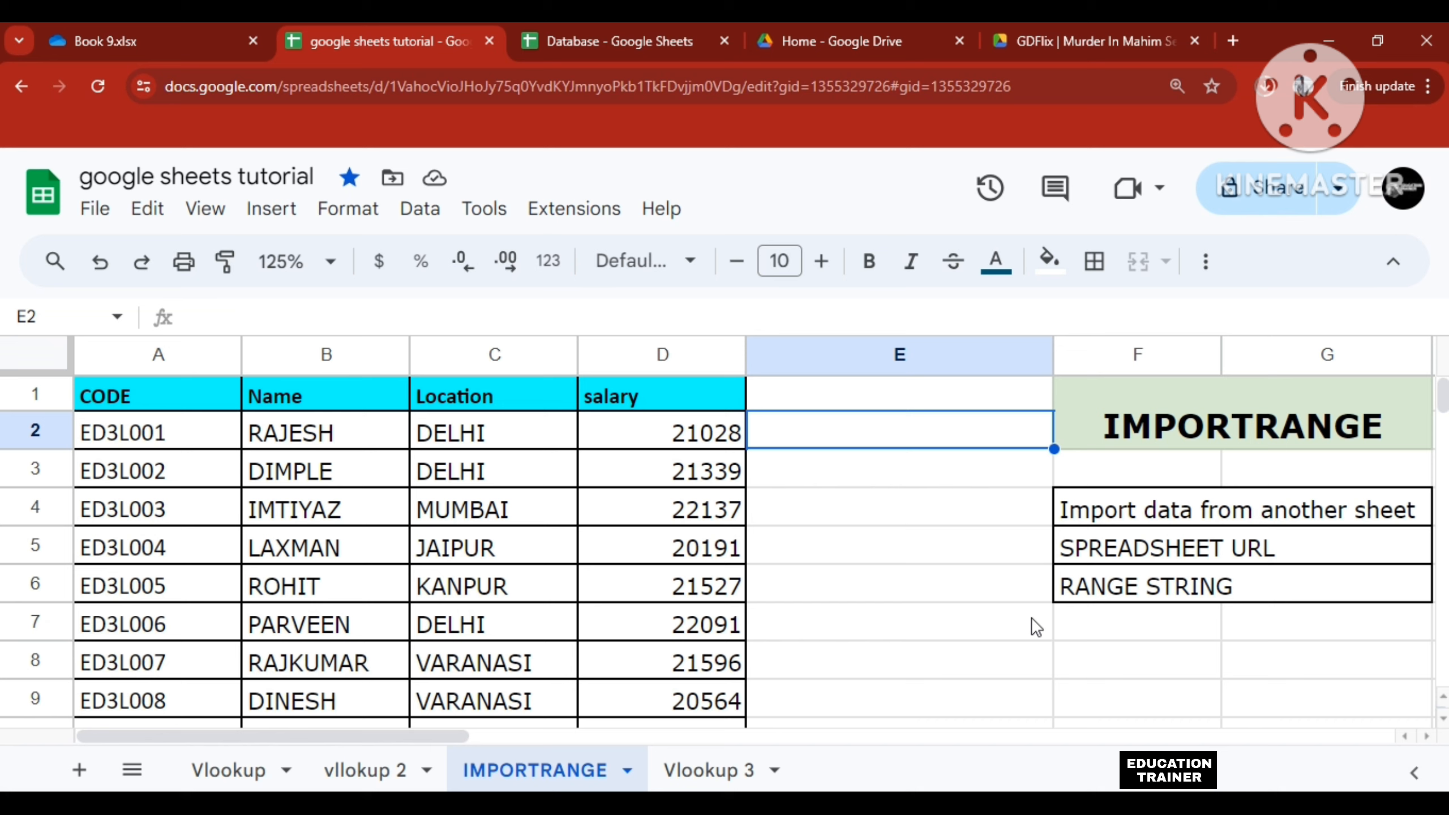
text(#ref)
key(ctrl+Return)
key(Delete)
key(Left)
key(Left)
key(Left)
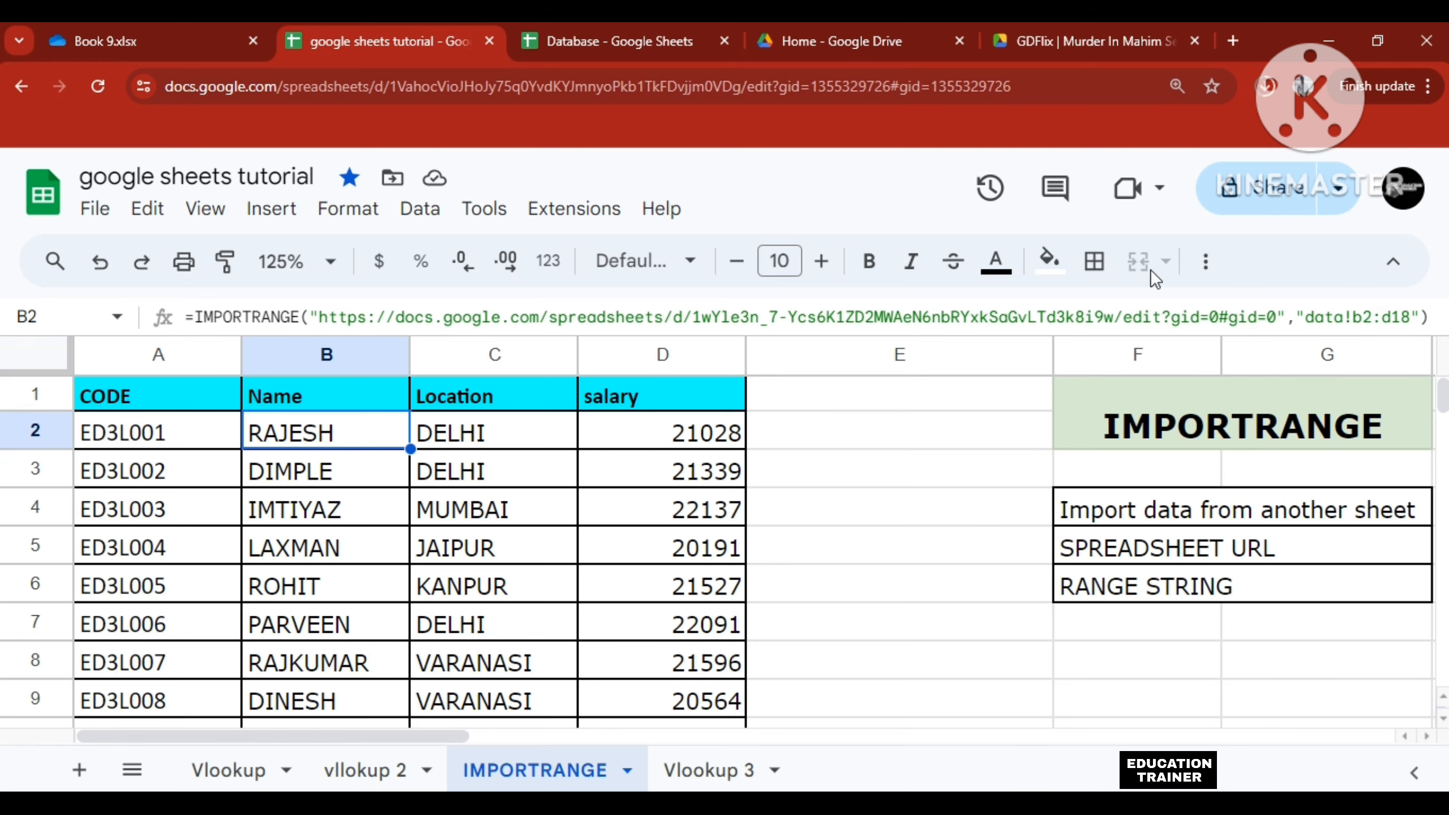
- Replace the employee name in cell B2 of the Database spreadsheet's Data sheet with a different first name
click(600, 29)
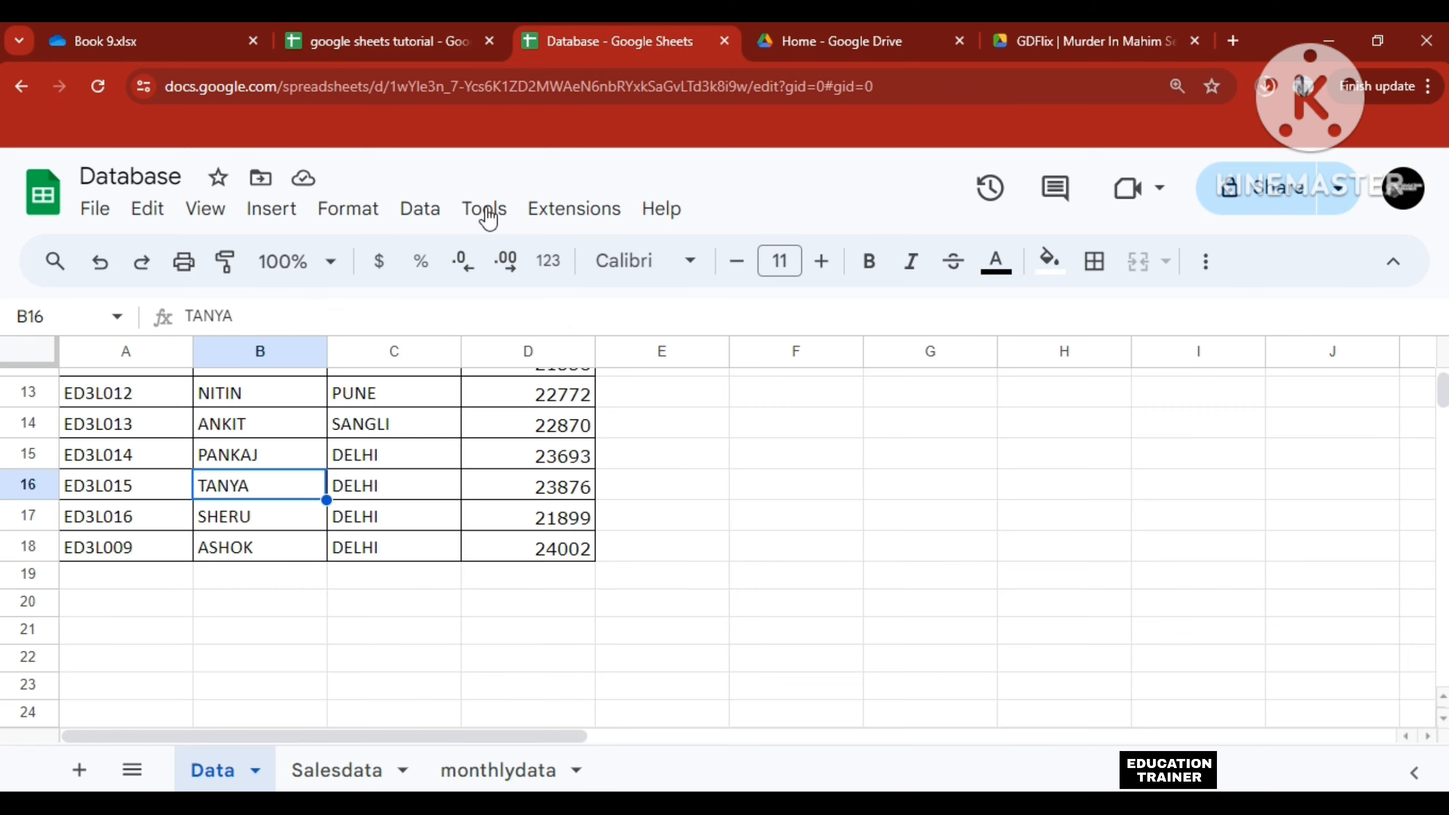
click(219, 393)
key(ctrl+Up)
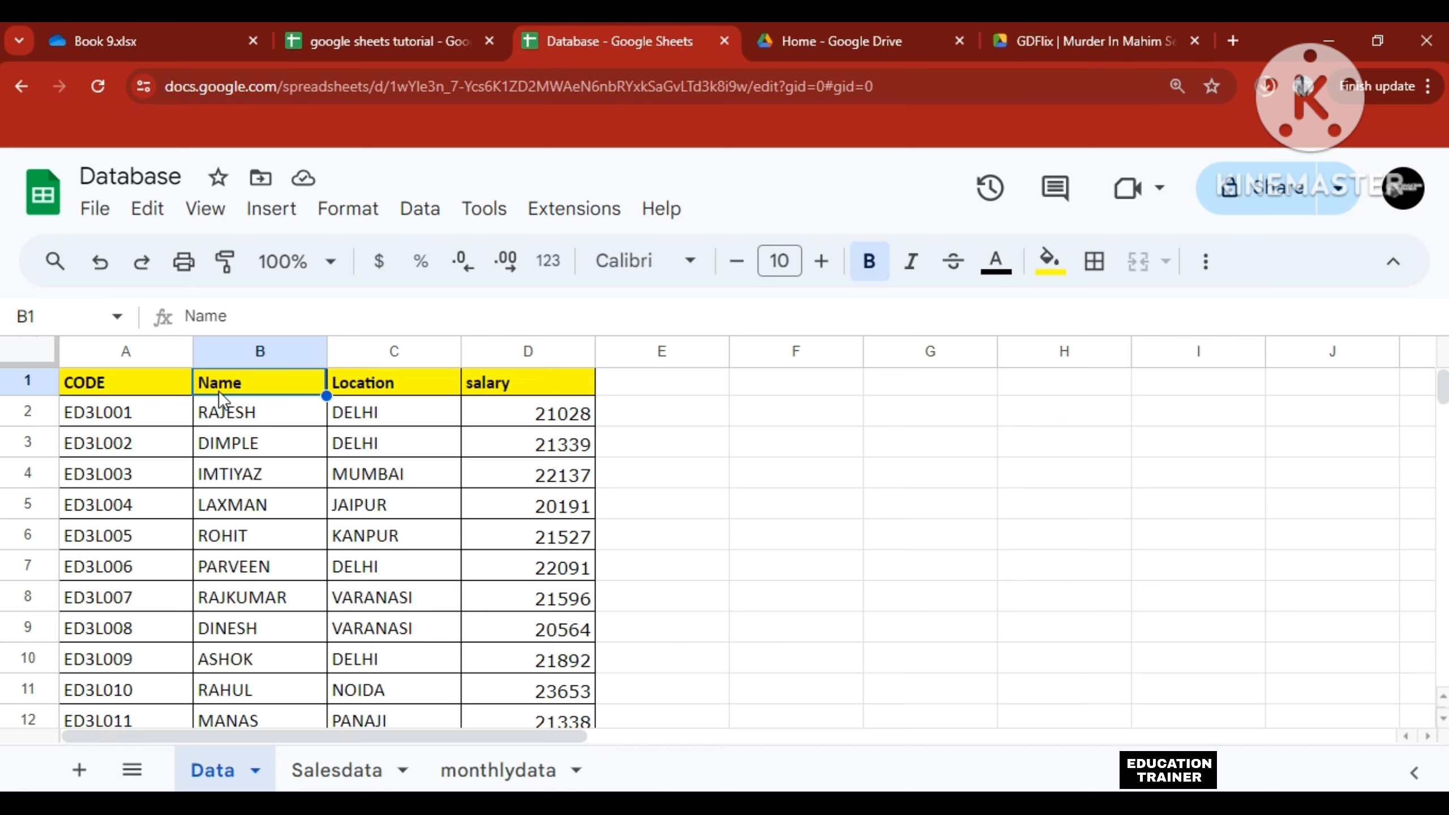
key(Down)
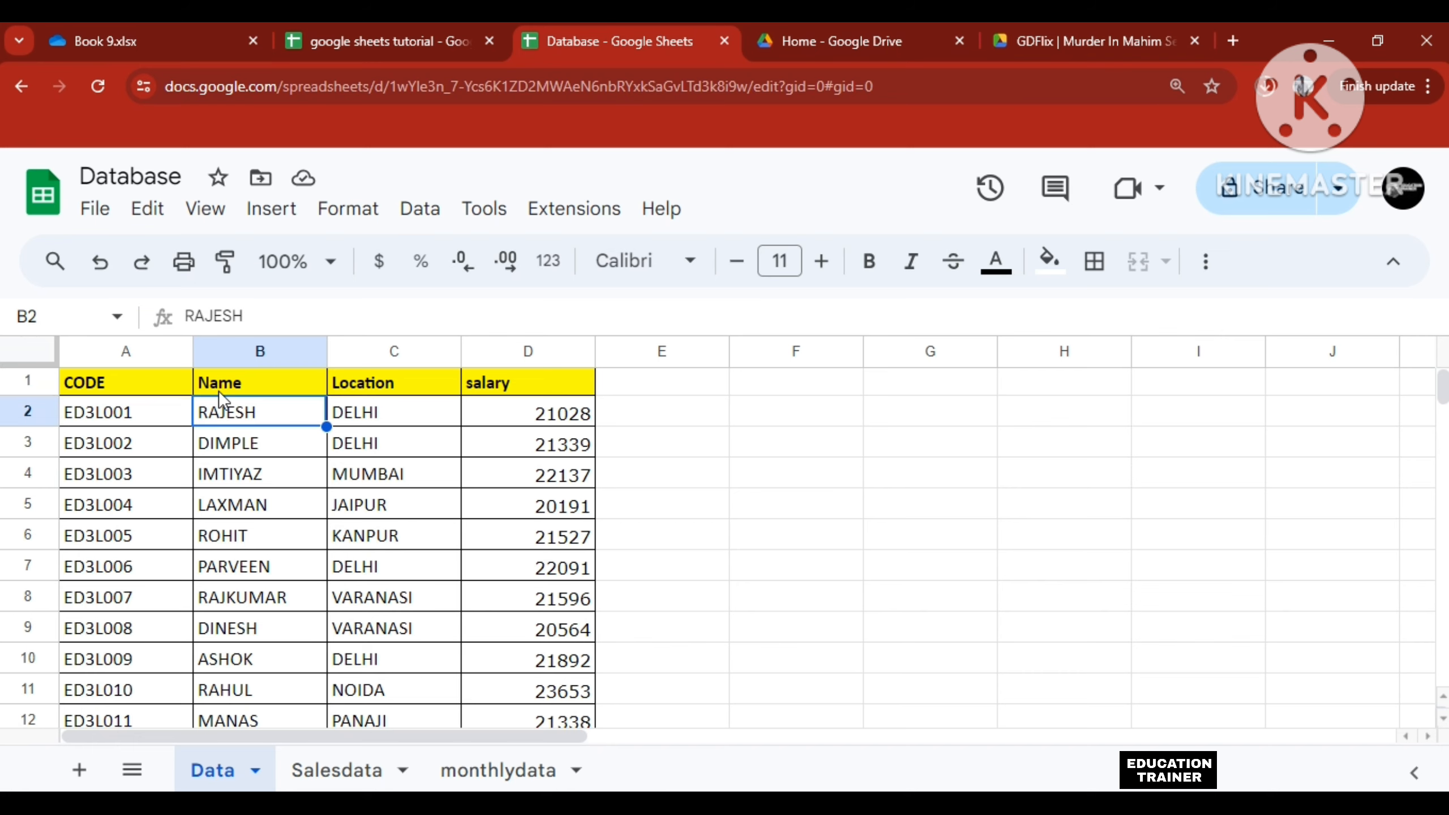
text(MANISH)
click(287, 485)
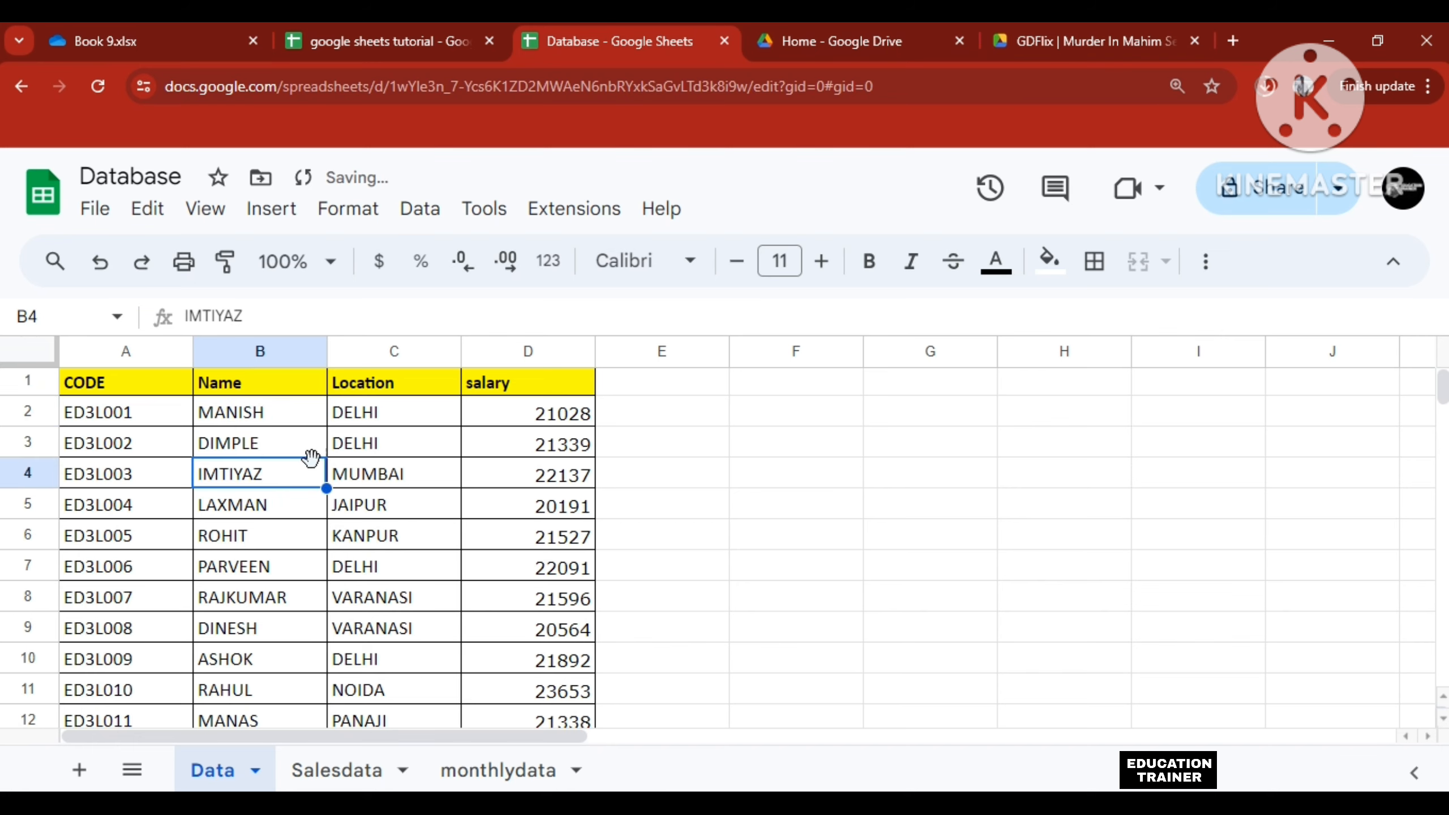
- Check the imported name in cell B2 of the google sheets tutorial spreadsheet's IMPORTRANGE sheet
click(390, 24)
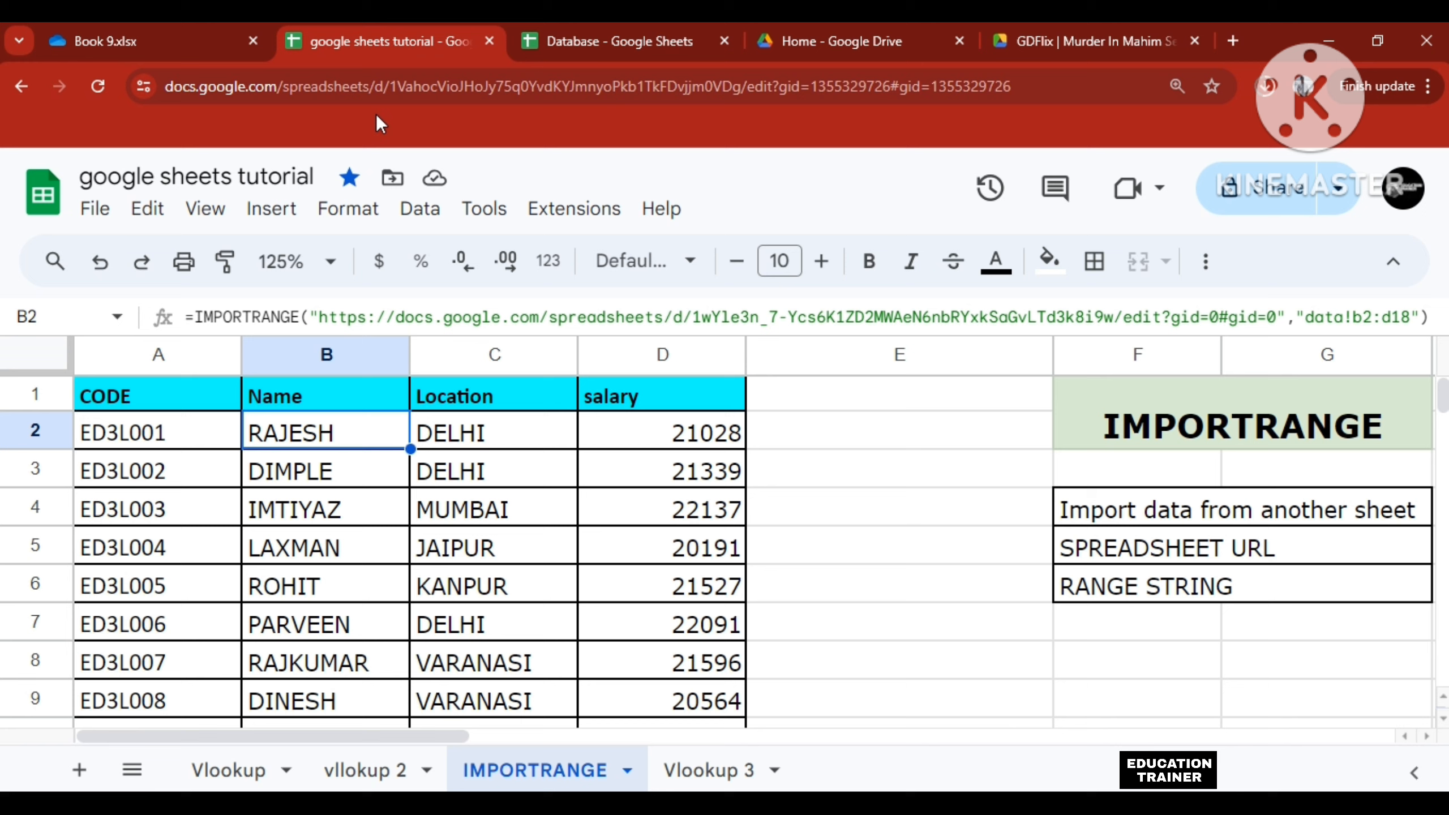
click(333, 495)
click(341, 441)
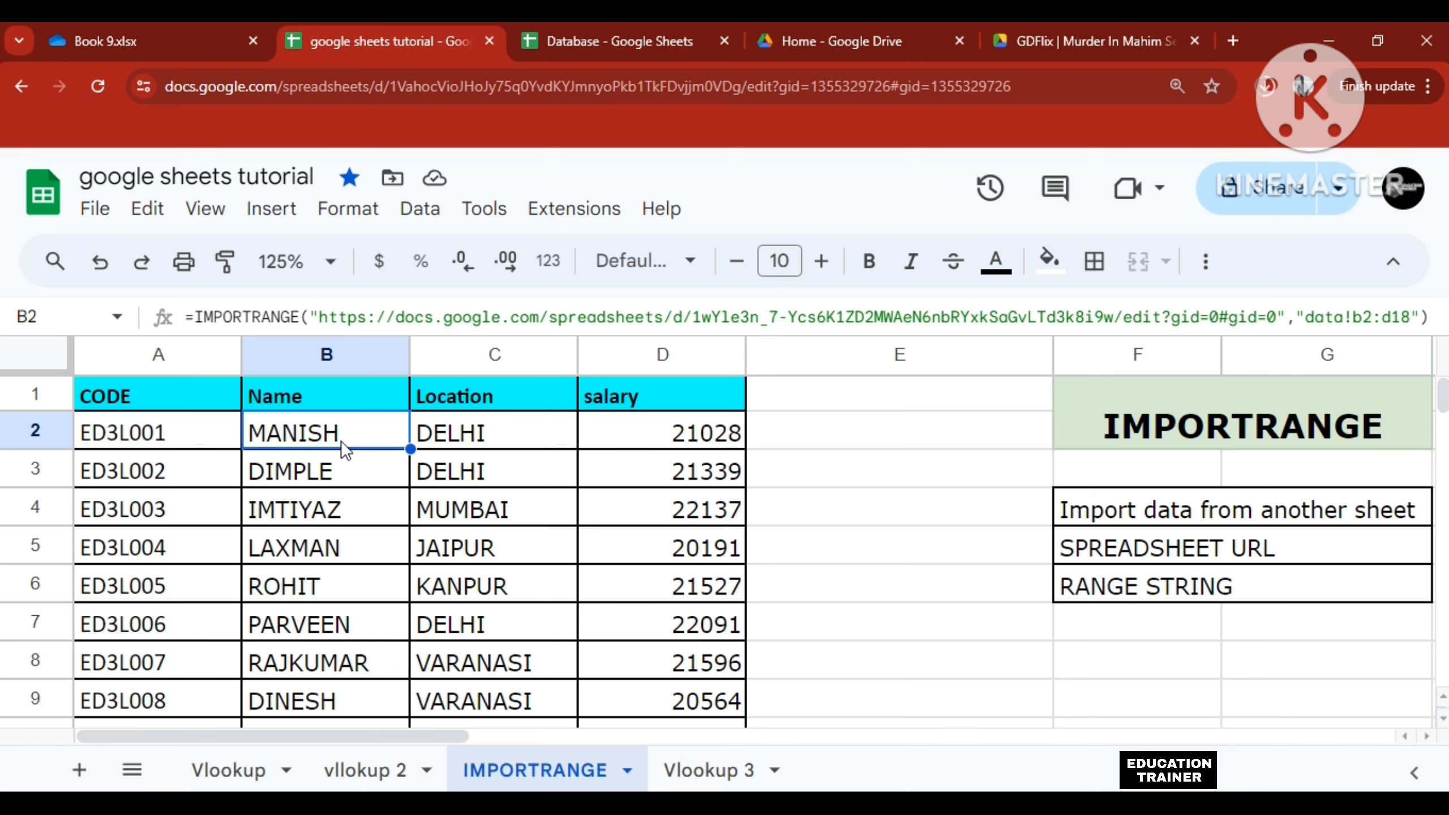
- Change the range string of the IMPORTRANGE formula in B2 to the open-ended range "data!b2:d"
double_click(340, 440)
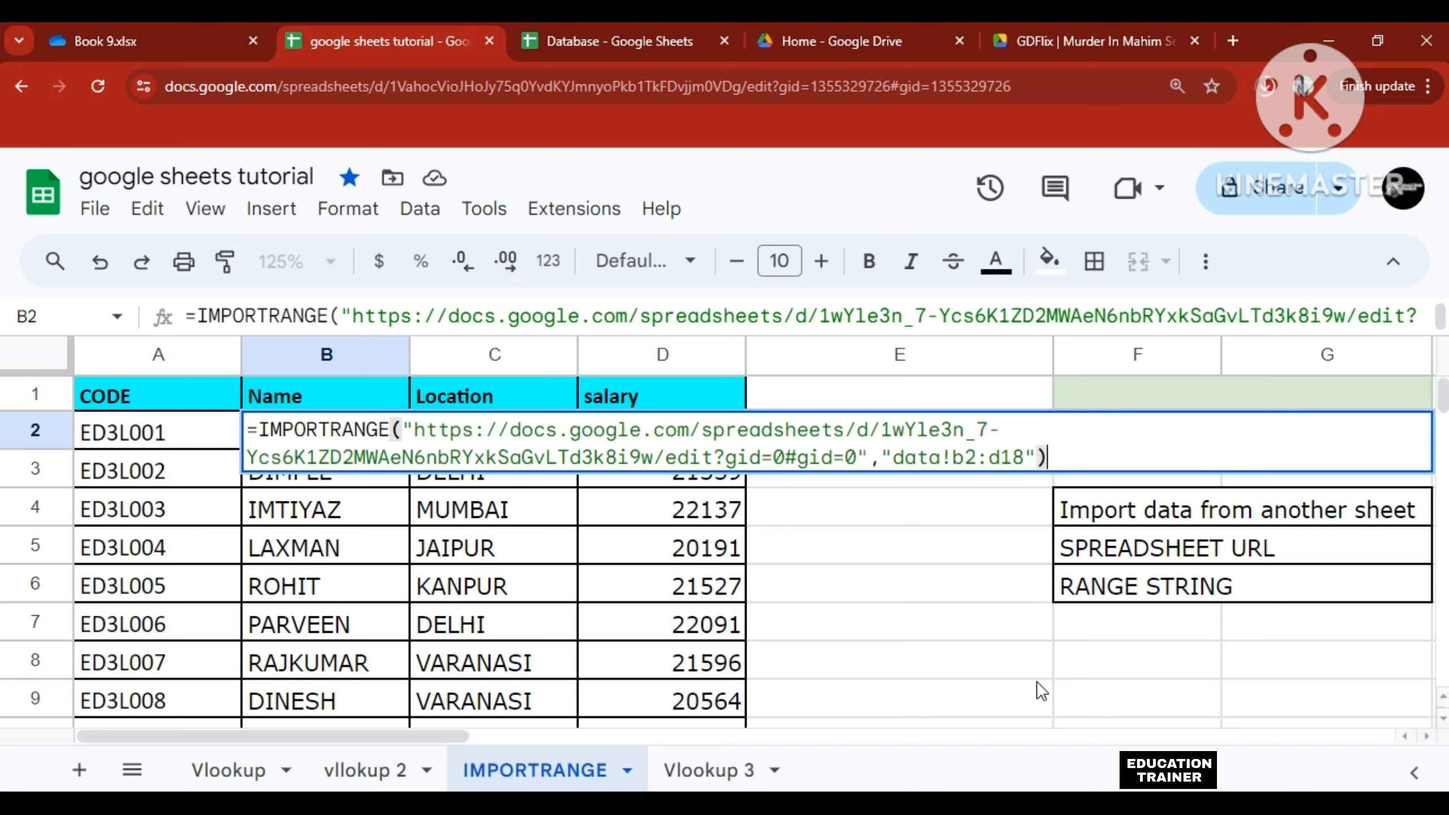
click(1023, 451)
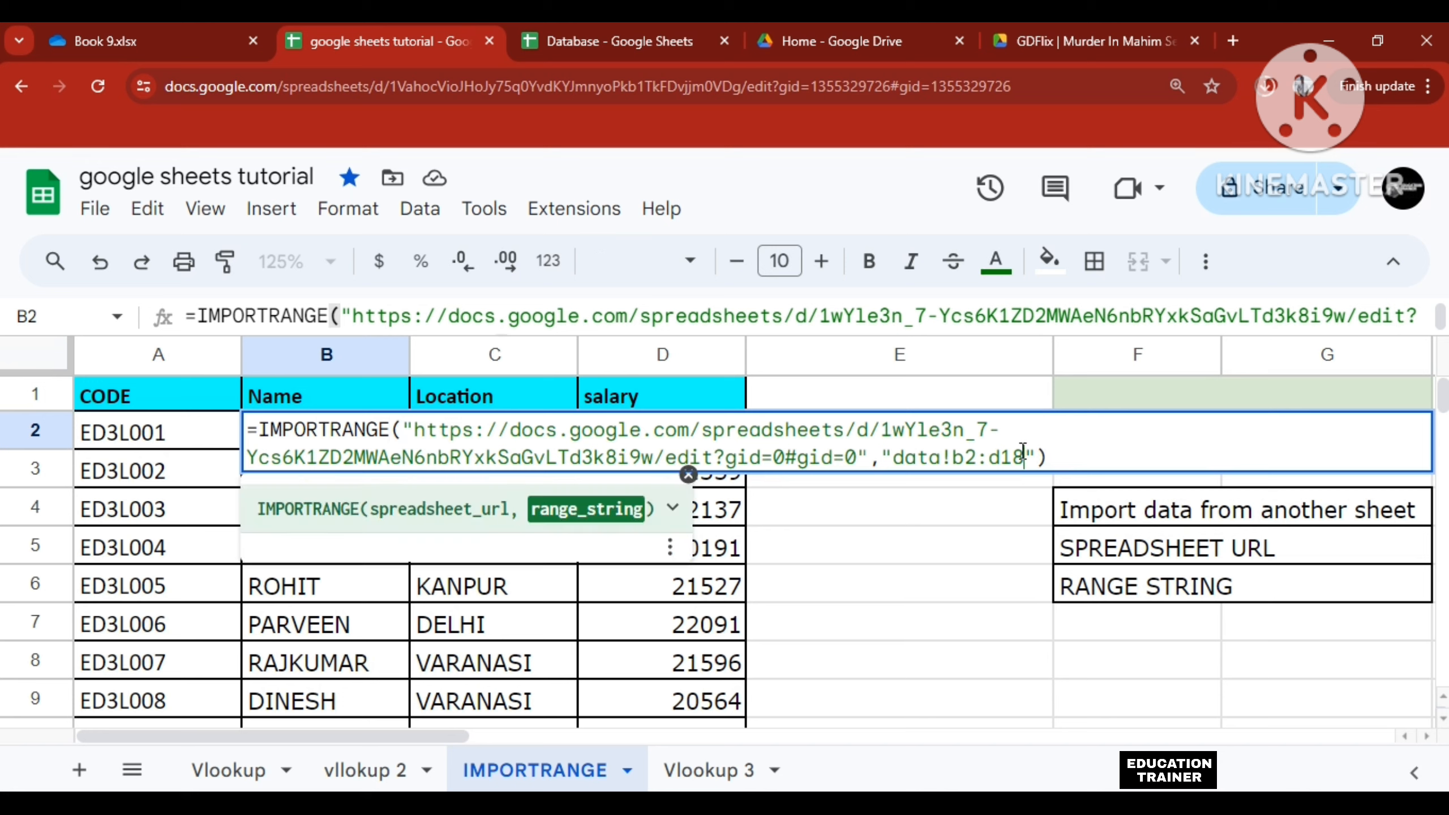
key(BackSpace)
key(BackSpace)
key(Return)
key(Up)
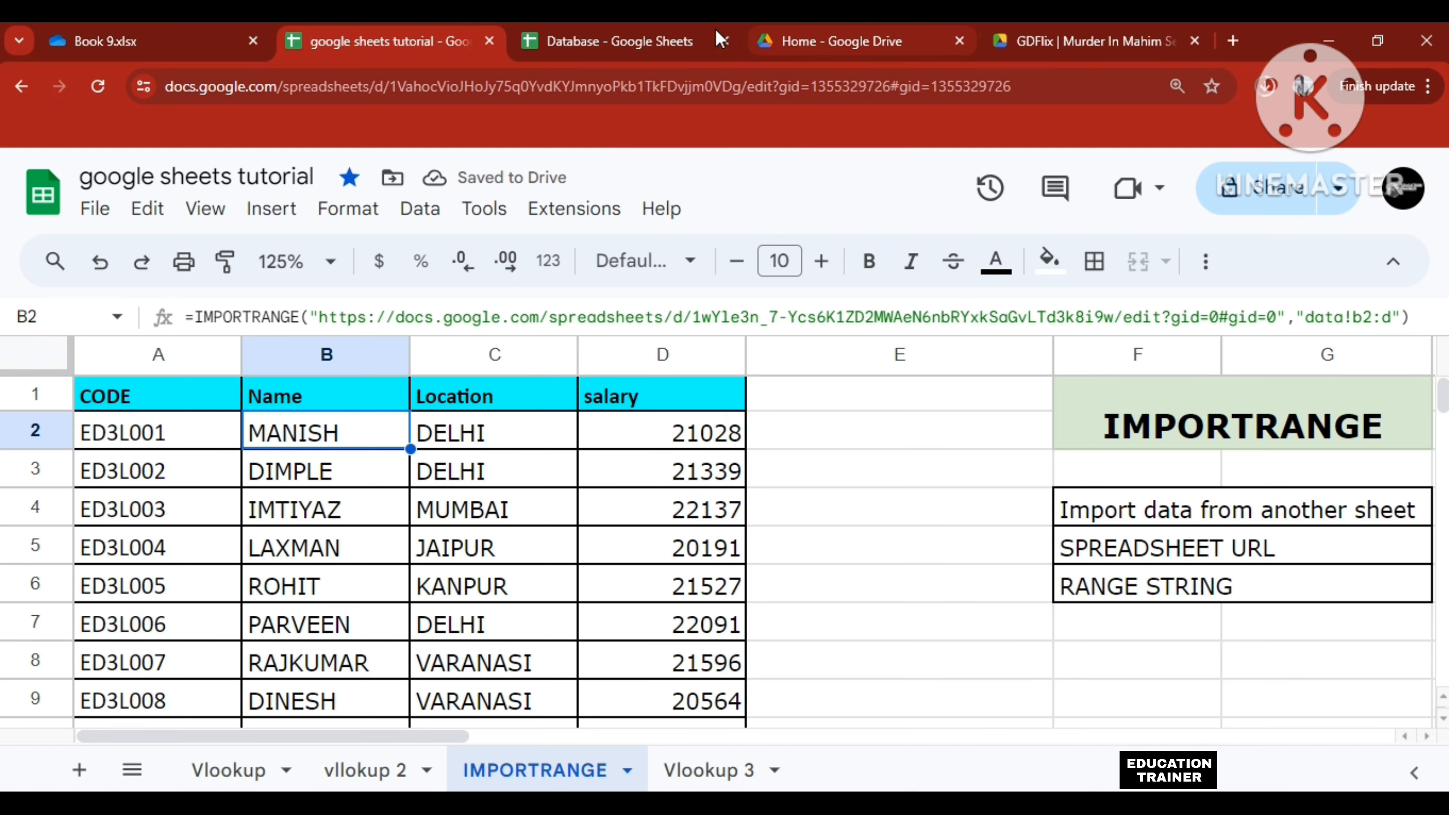
- Enter a sample first name in cell D19, below the last record of the Database spreadsheet's Data sheet
click(627, 45)
click(477, 627)
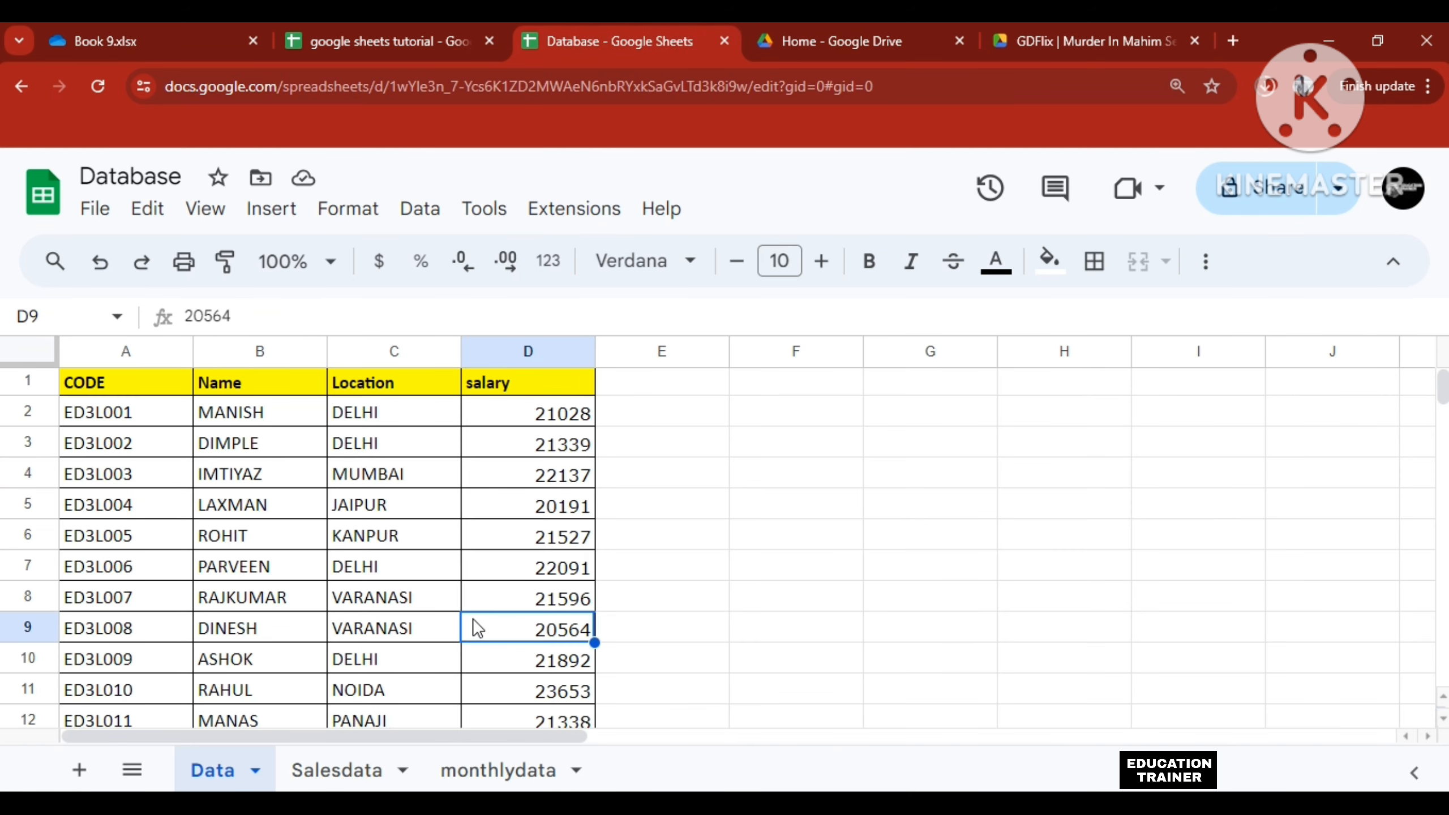
key(Down)
key(Down)
key(Down)
key(Down)
key(Down)
key(Down)
key(Down)
key(Down)
key(Down)
key(Down)
key(Down)
key(Down)
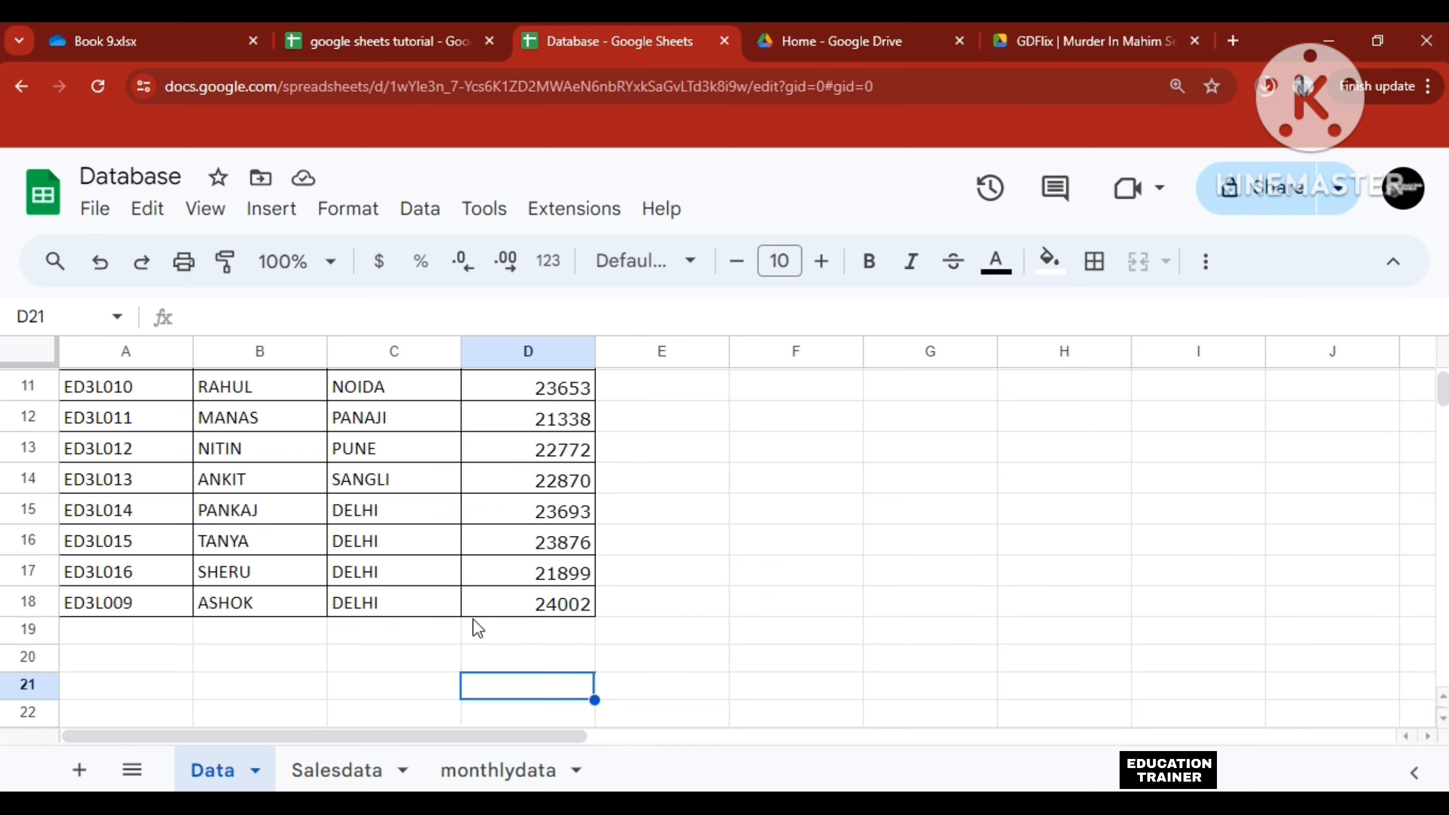
key(Up)
key(Up)
text(MANAS)
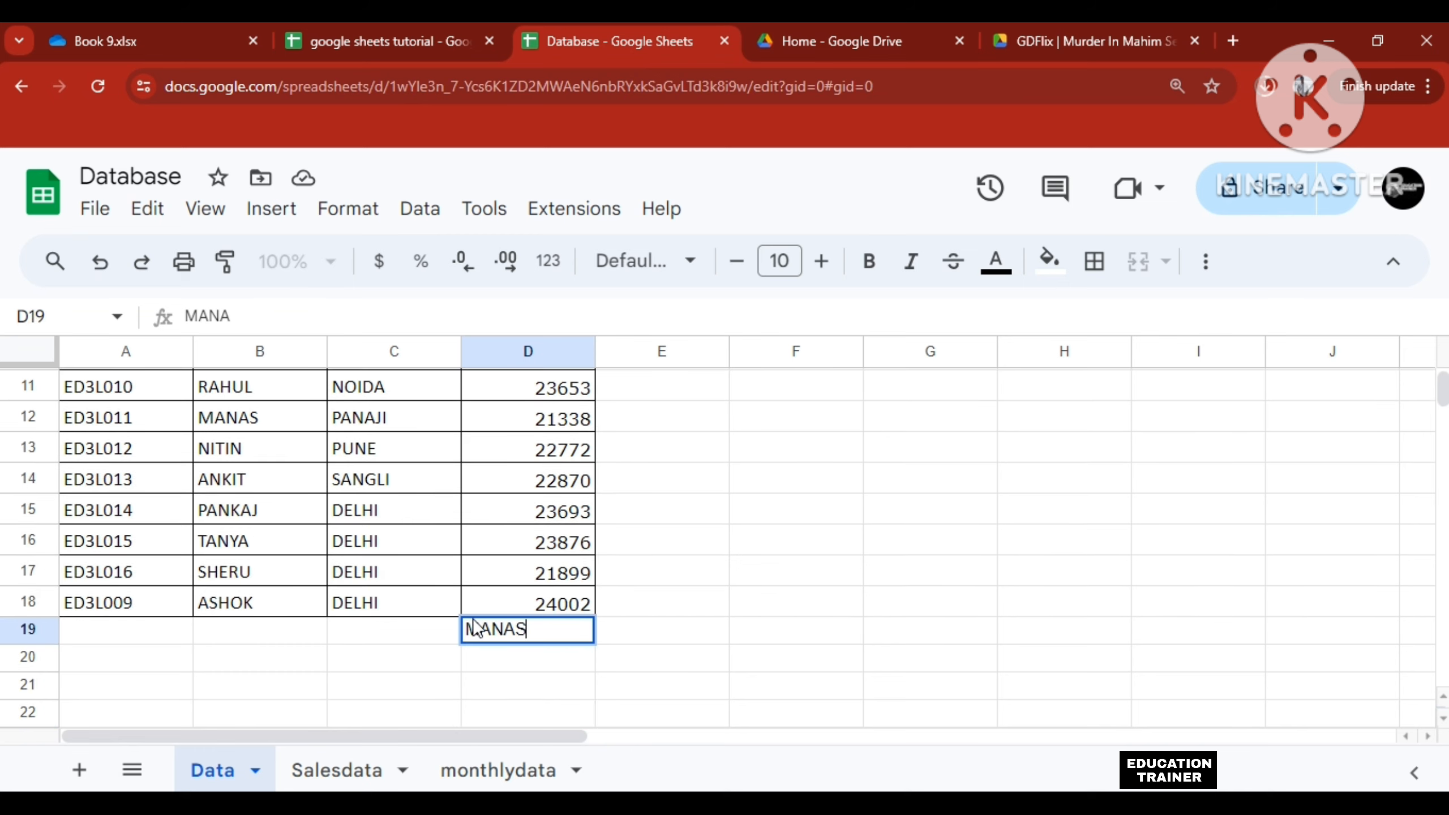
key(Return)
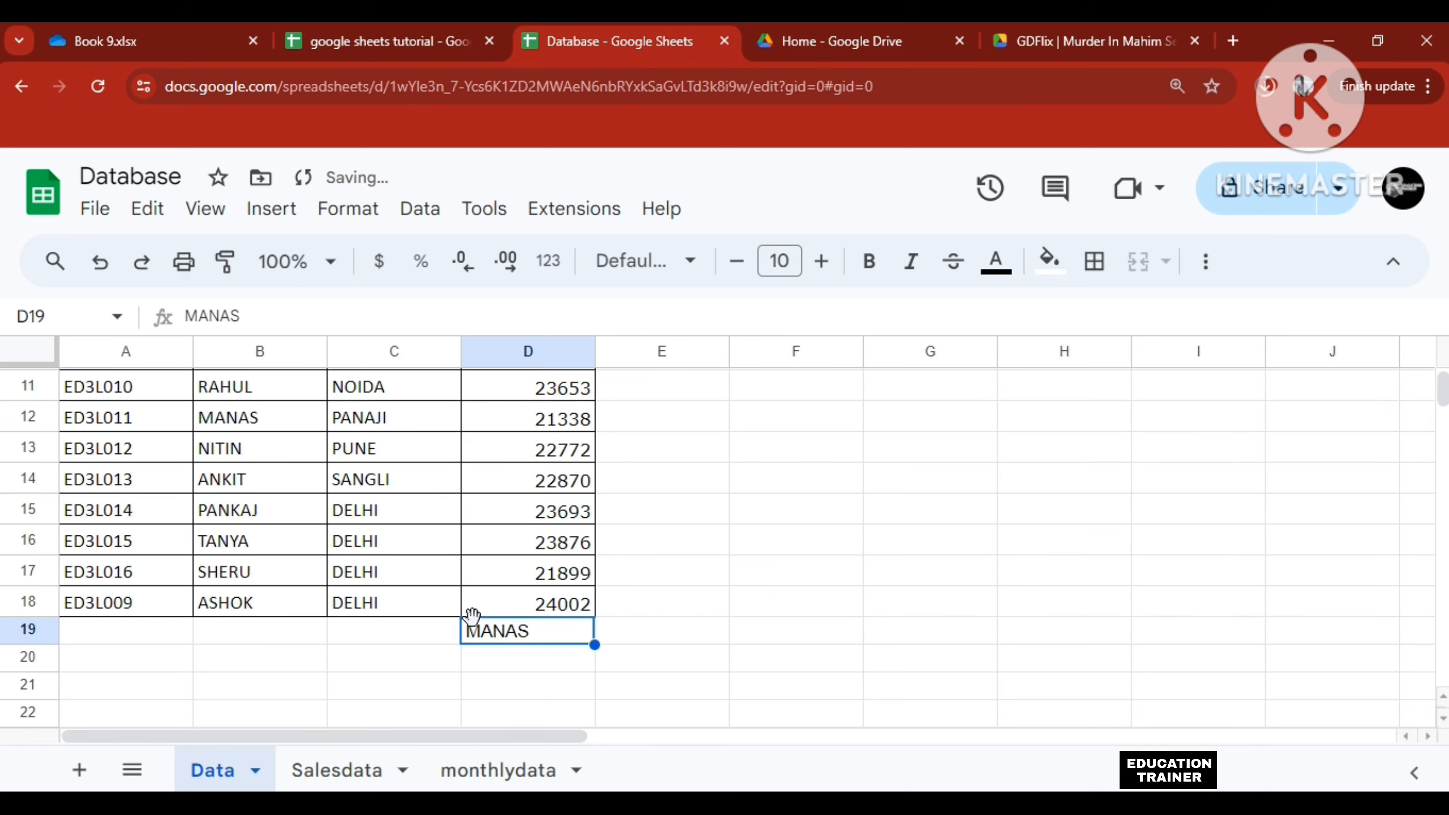
- Examine cell D19 below the imported records in the IMPORTRANGE sheet for the newly added source entry
click(367, 36)
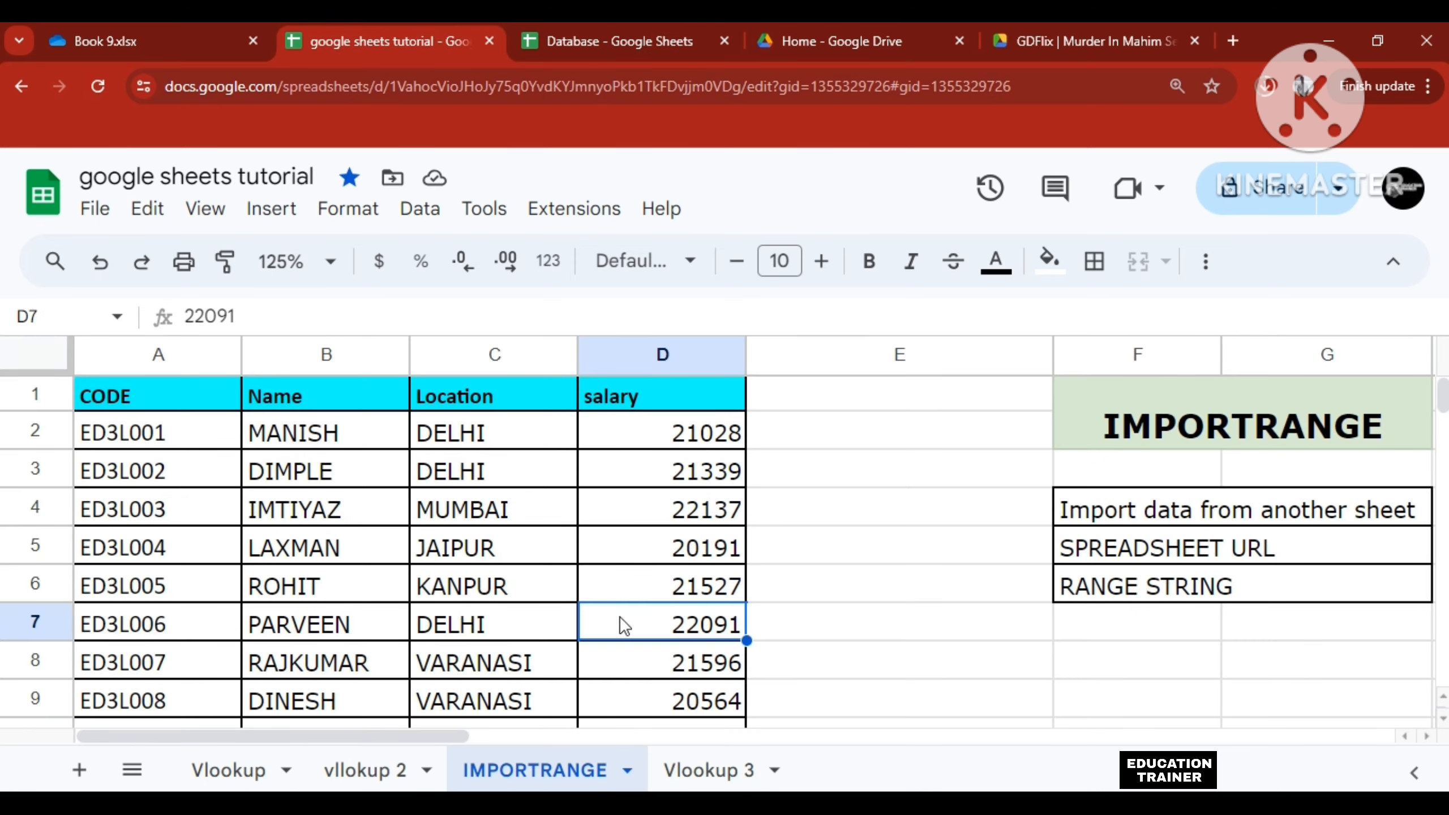
key(Down)
key(Down)
key(Down)
key(Down)
key(Down)
key(Down)
key(Down)
key(Down)
key(Down)
key(Down)
key(Down)
key(Down)
key(Down)
key(Down)
key(Up)
key(Up)
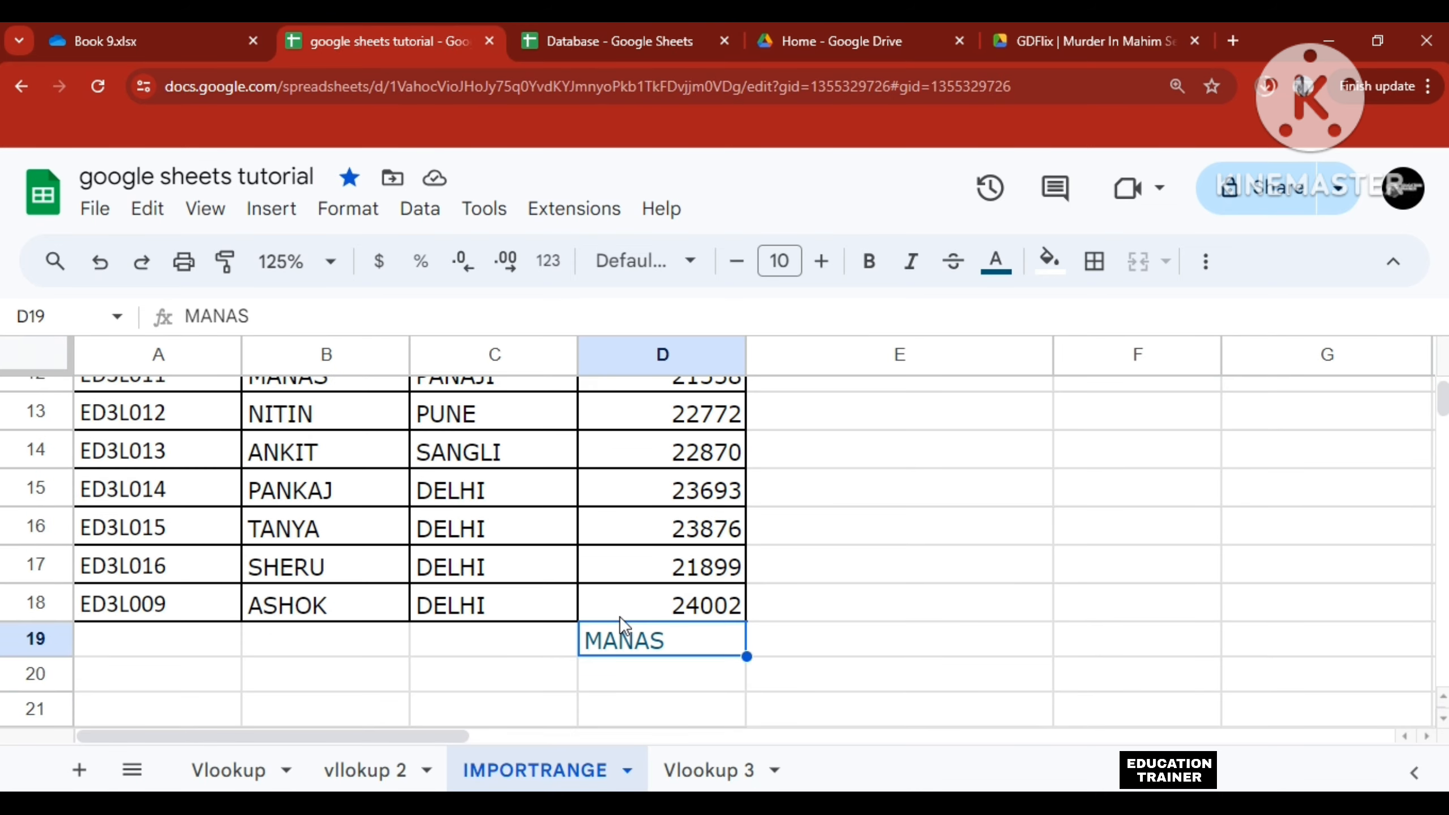
- Return to cell B2 of the IMPORTRANGE sheet and review its formula with the open-ended range
key(Up)
key(Up)
key(Up)
key(Up)
key(Up)
key(Up)
key(Up)
key(Up)
key(Up)
key(Up)
key(Up)
key(Up)
key(Up)
key(Up)
key(Up)
key(Up)
key(Up)
key(Up)
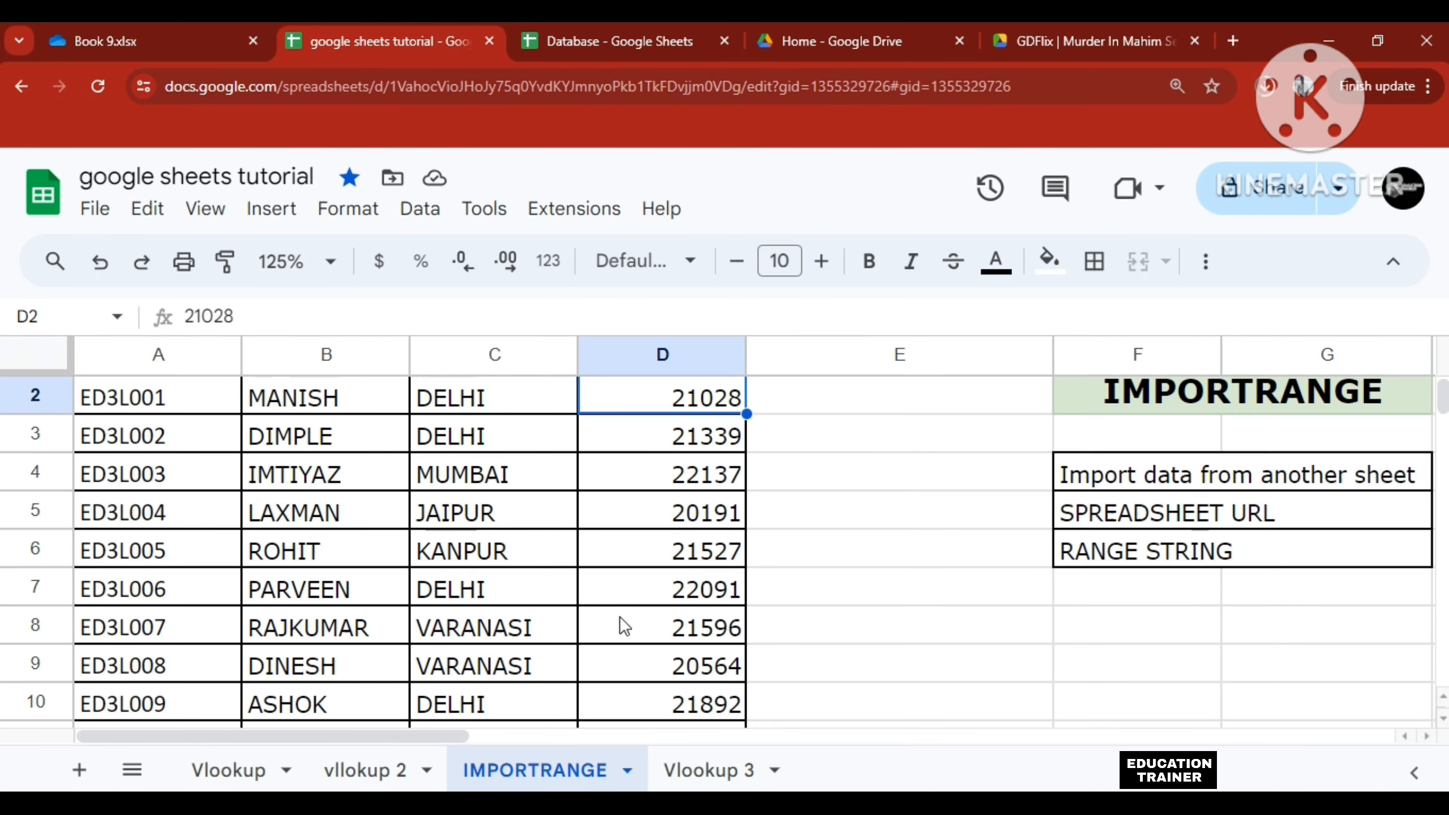
key(Left)
key(Left)
key(Left)
key(Down)
key(Right)
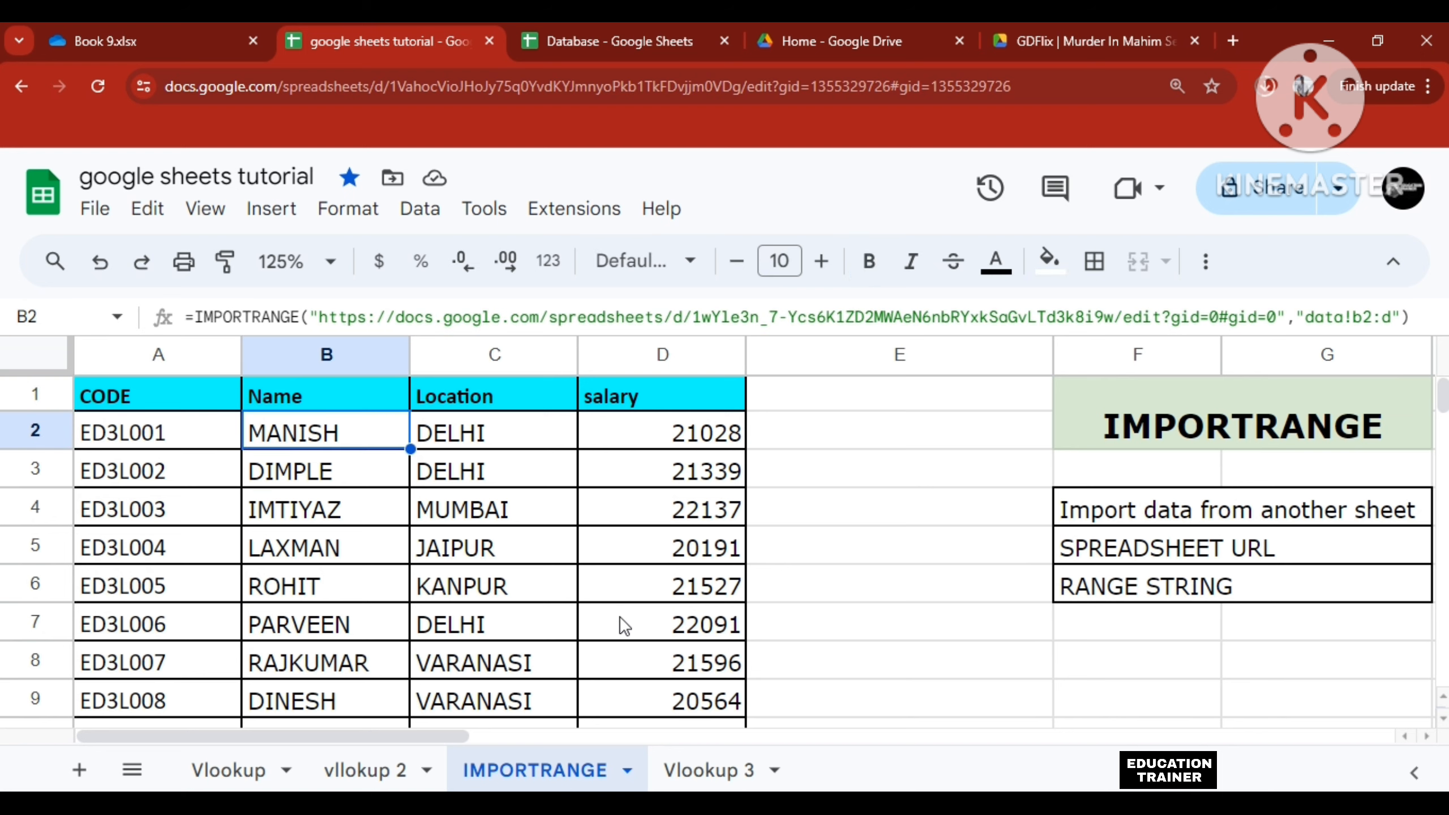
key(Return)
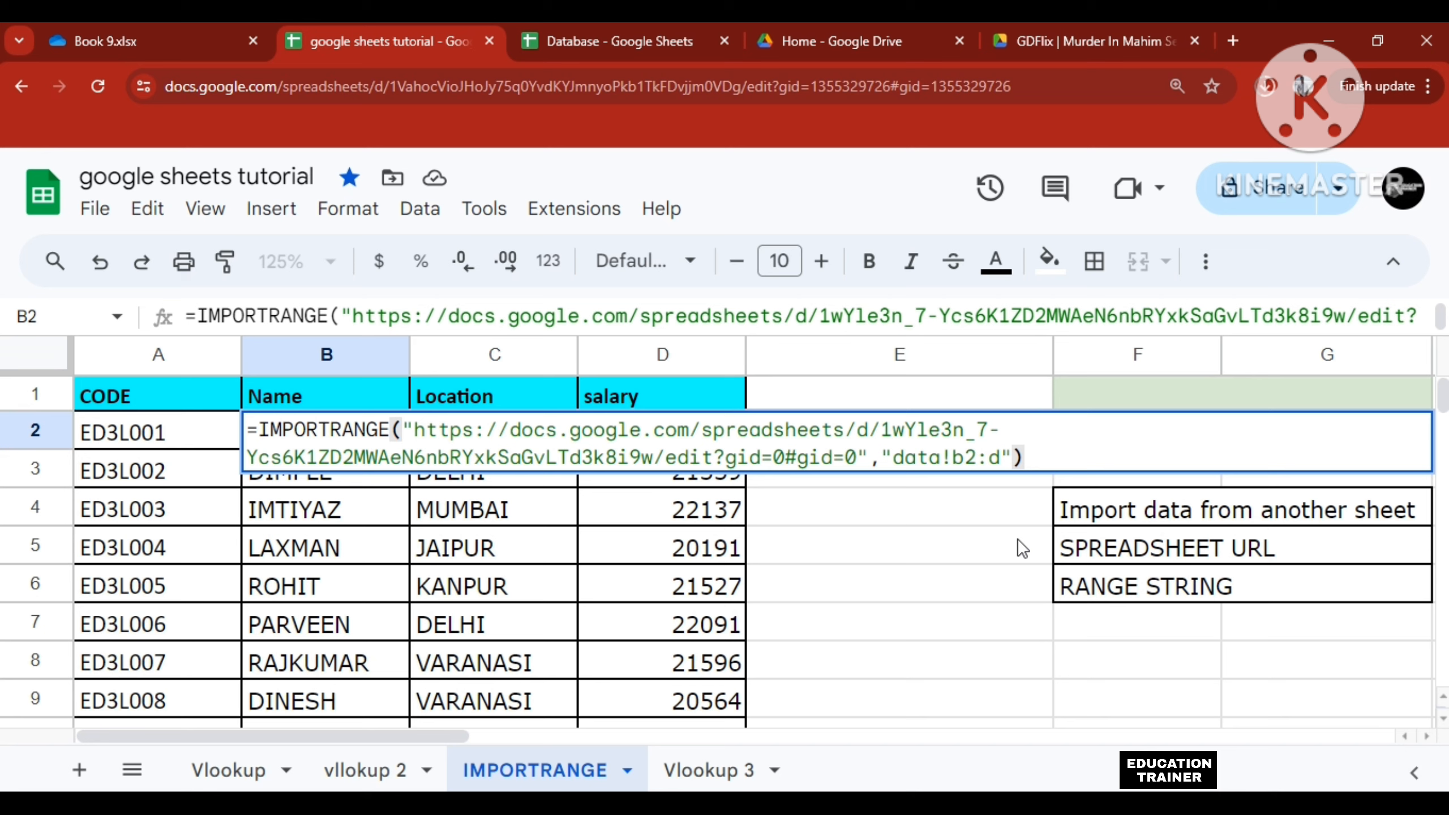
key(Return)
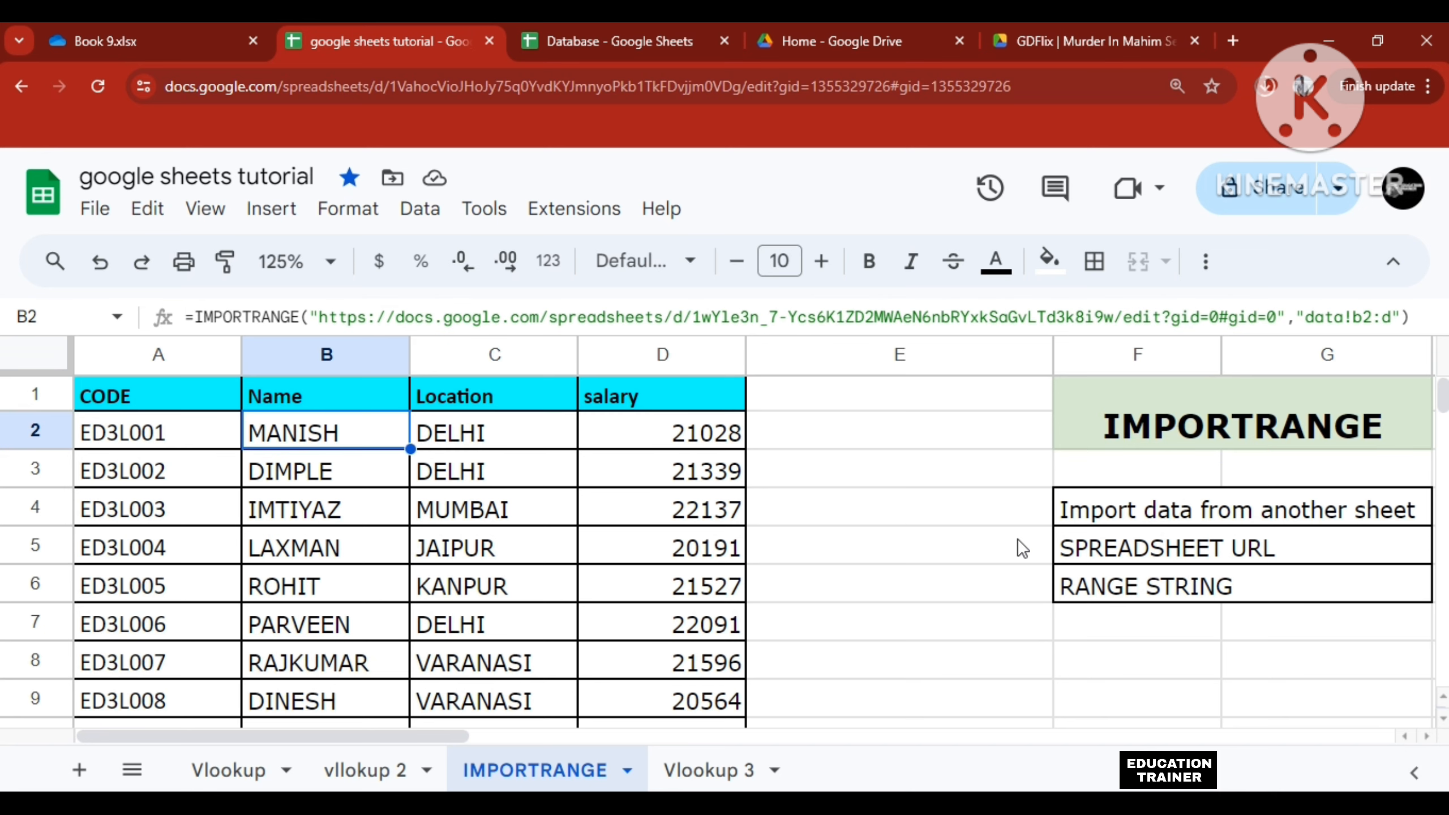